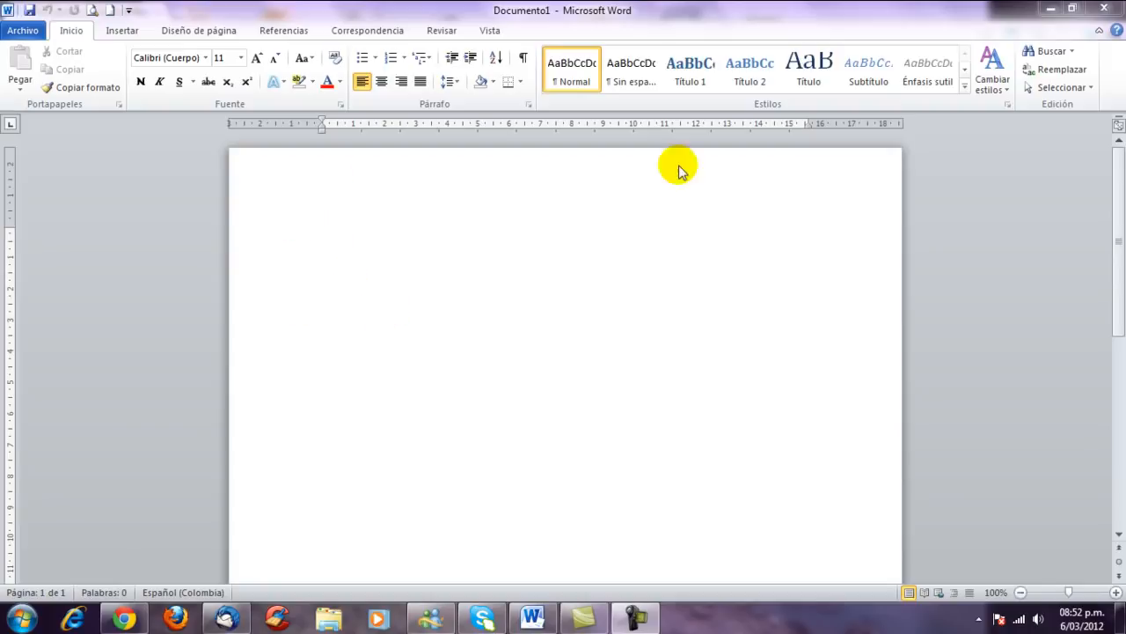
left_click(915, 244)
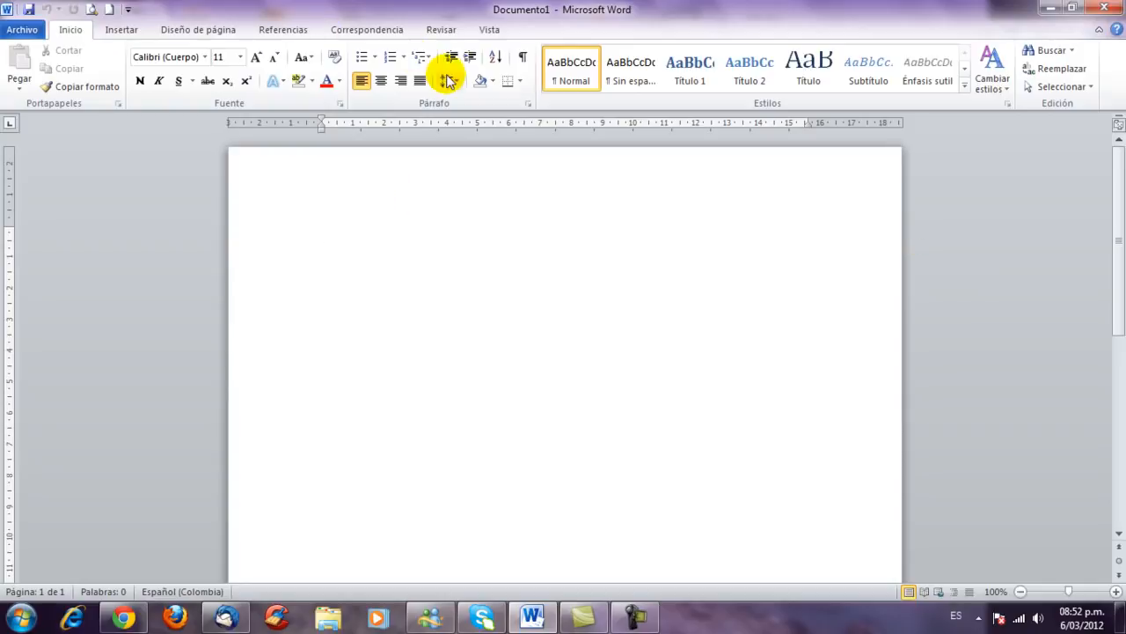
left_click(110, 27)
left_click(182, 30)
left_click(270, 34)
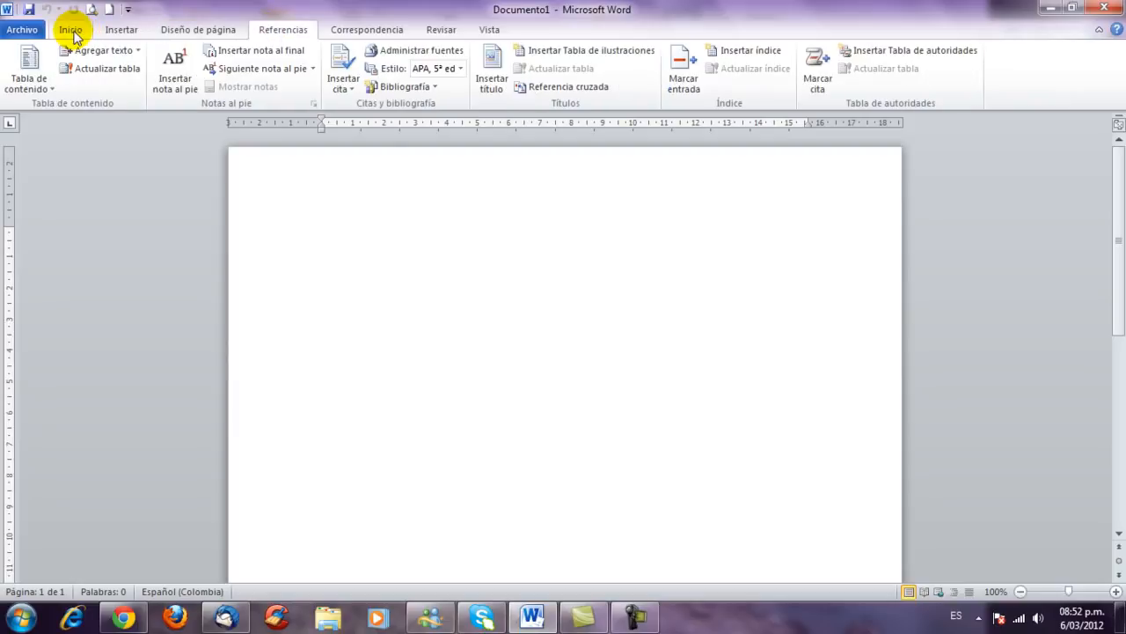
left_click(191, 29)
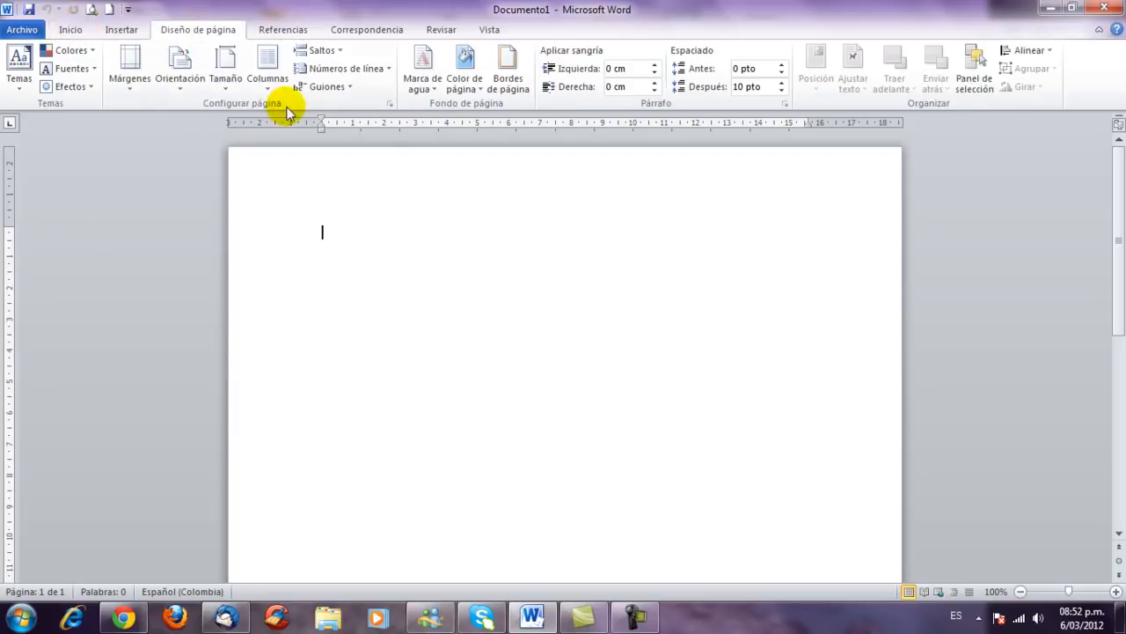
Step: Go to the reference tools and look over the citation insertion options and the source manager
left_click(271, 30)
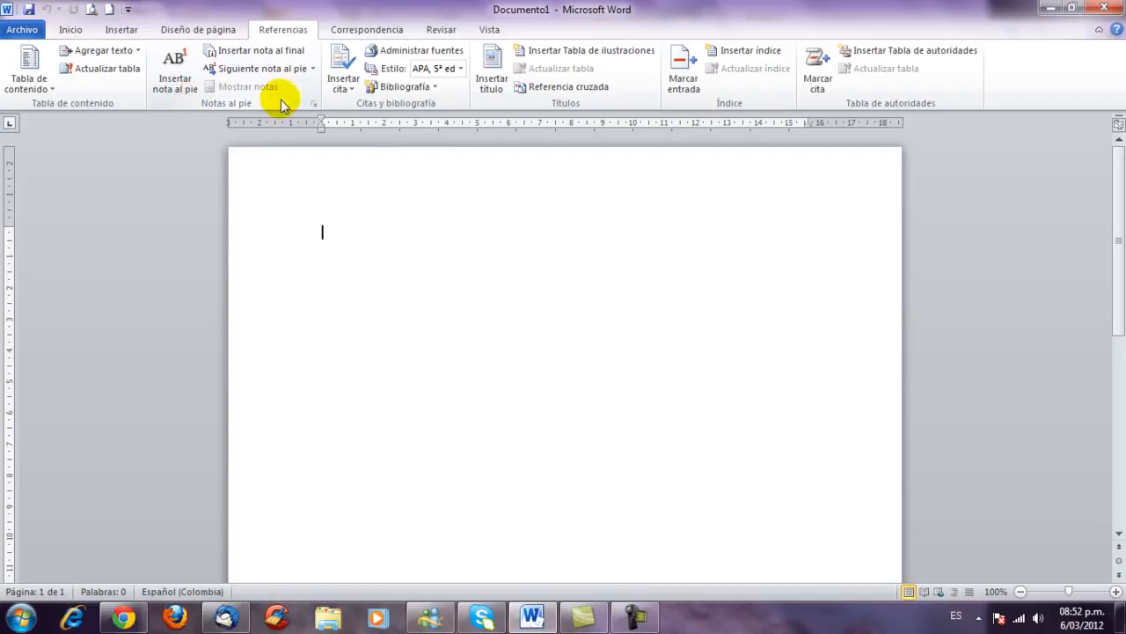
left_click(354, 92)
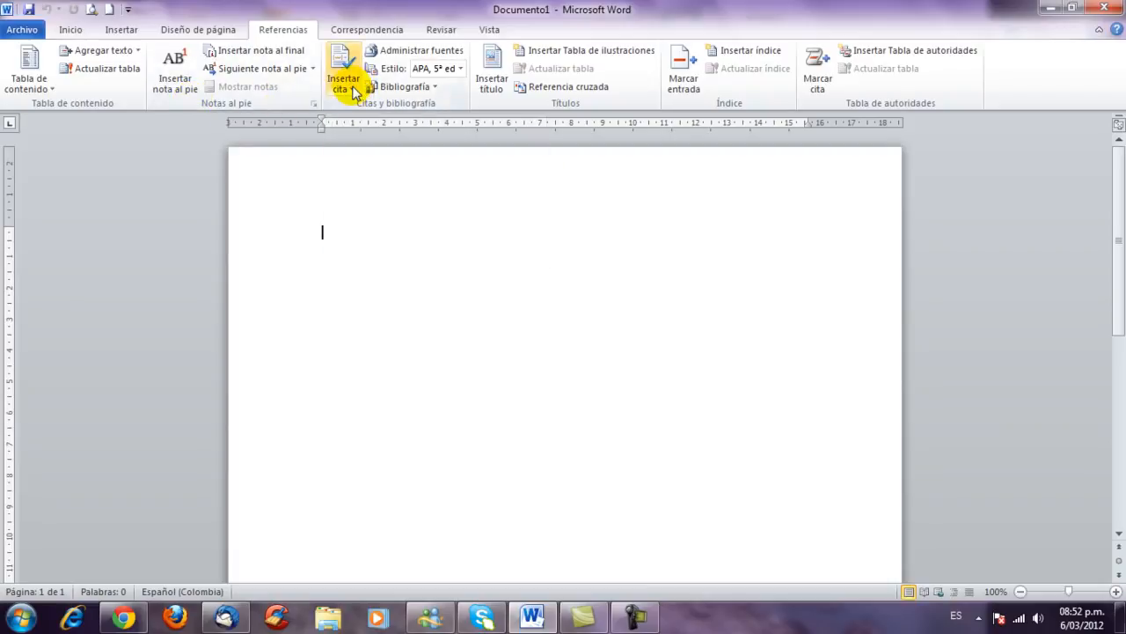
left_click(420, 221)
left_click(425, 50)
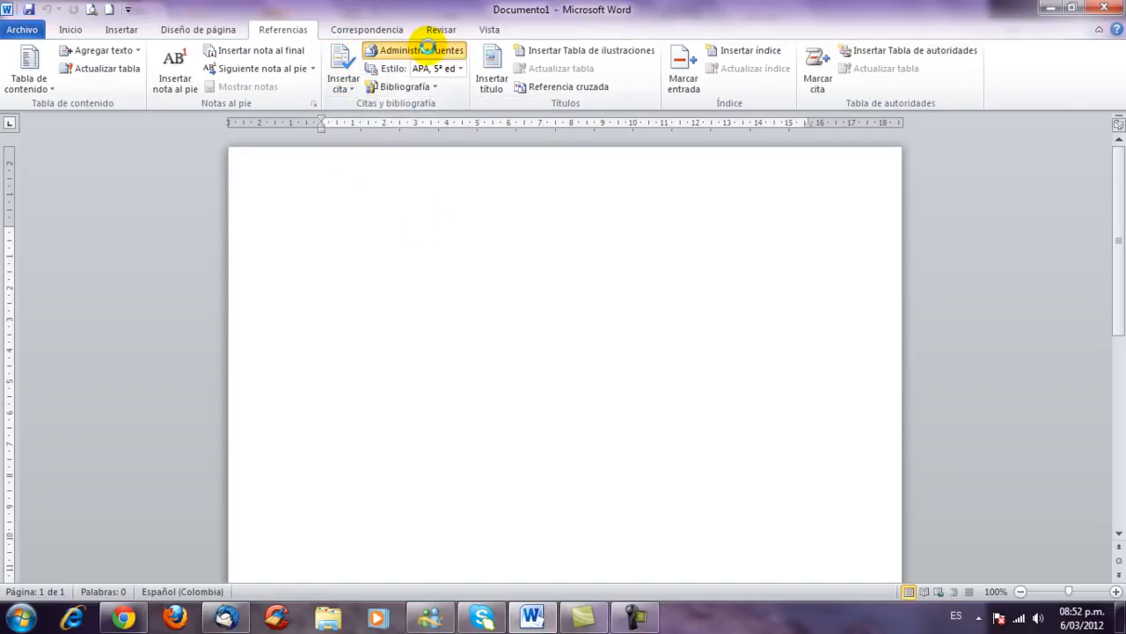
left_click(867, 466)
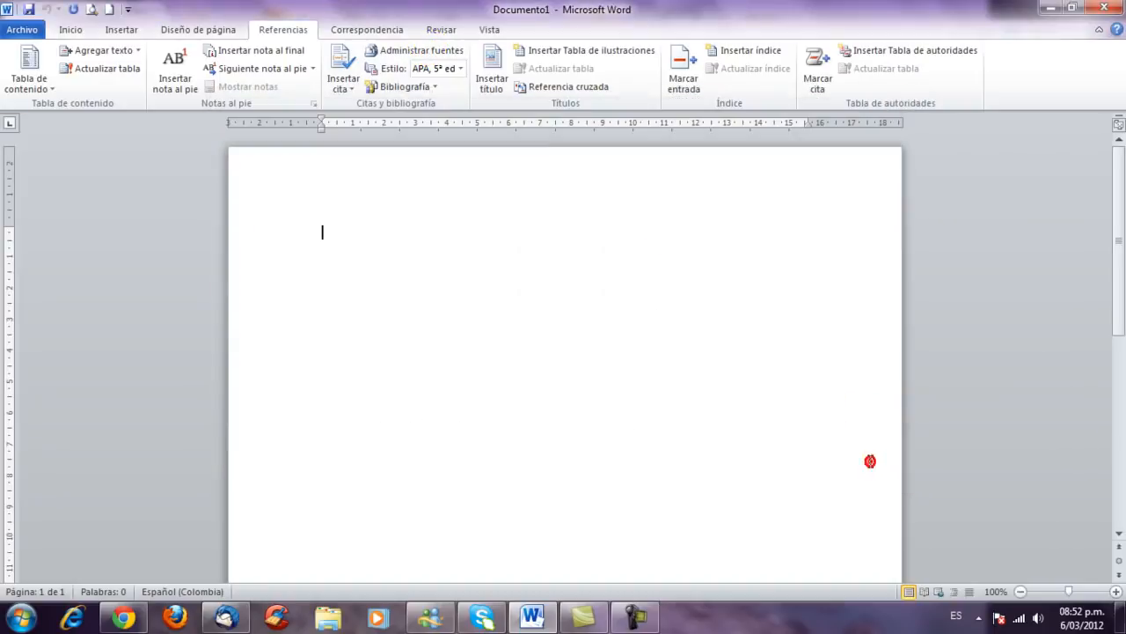
Step: Review the available citation styles and set the bibliography style to APA, 5ª edición
left_click(456, 68)
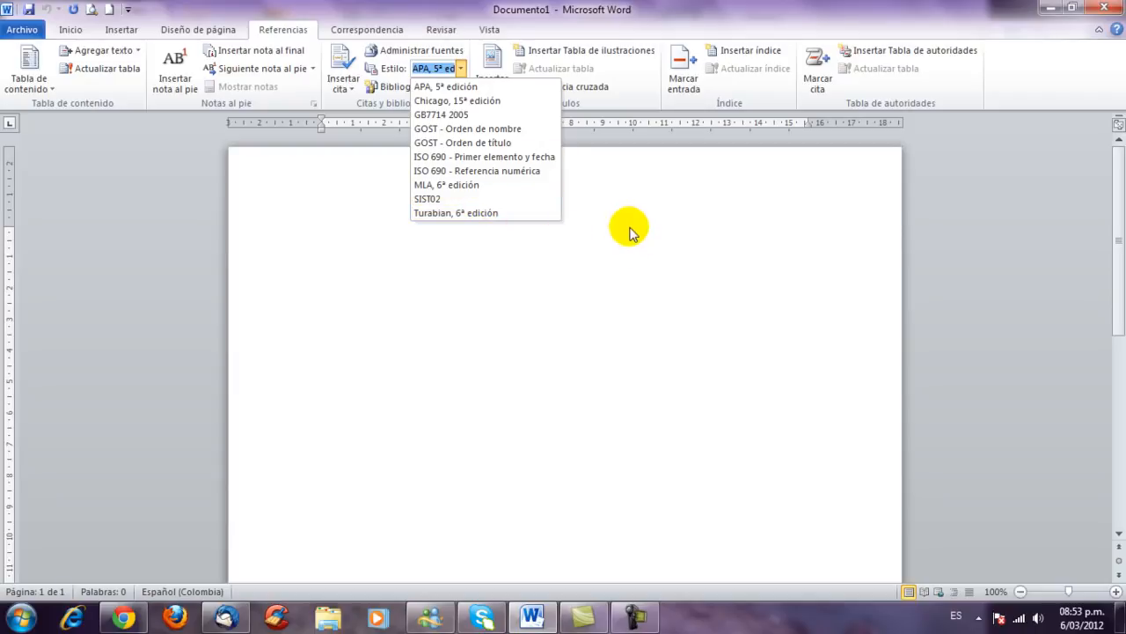
left_click(586, 199)
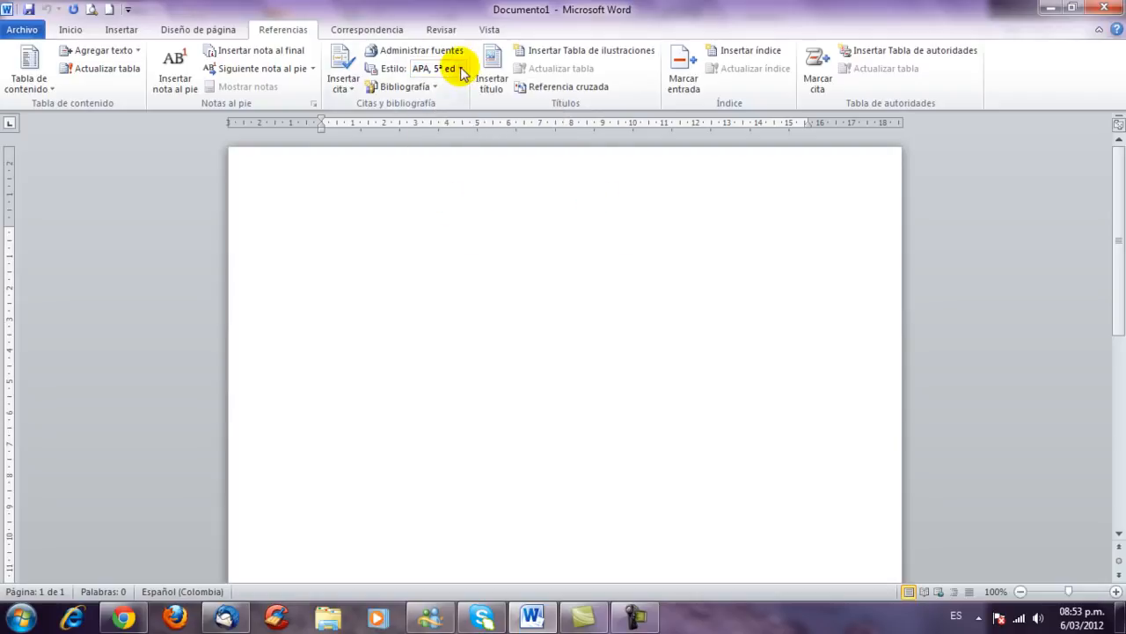
left_click(461, 68)
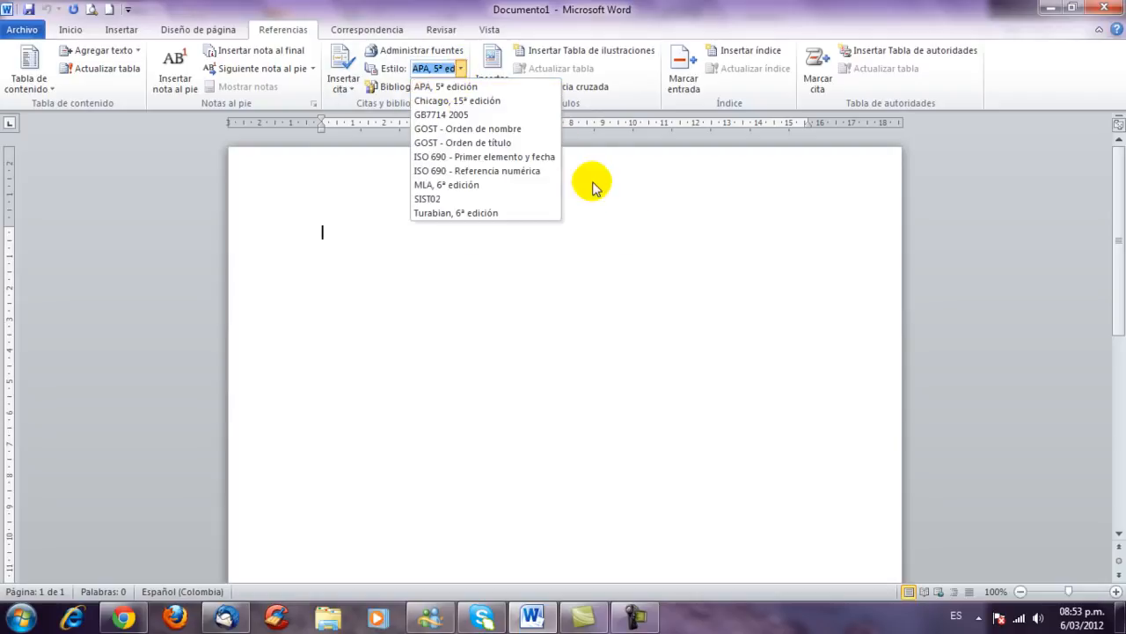
left_click(637, 216)
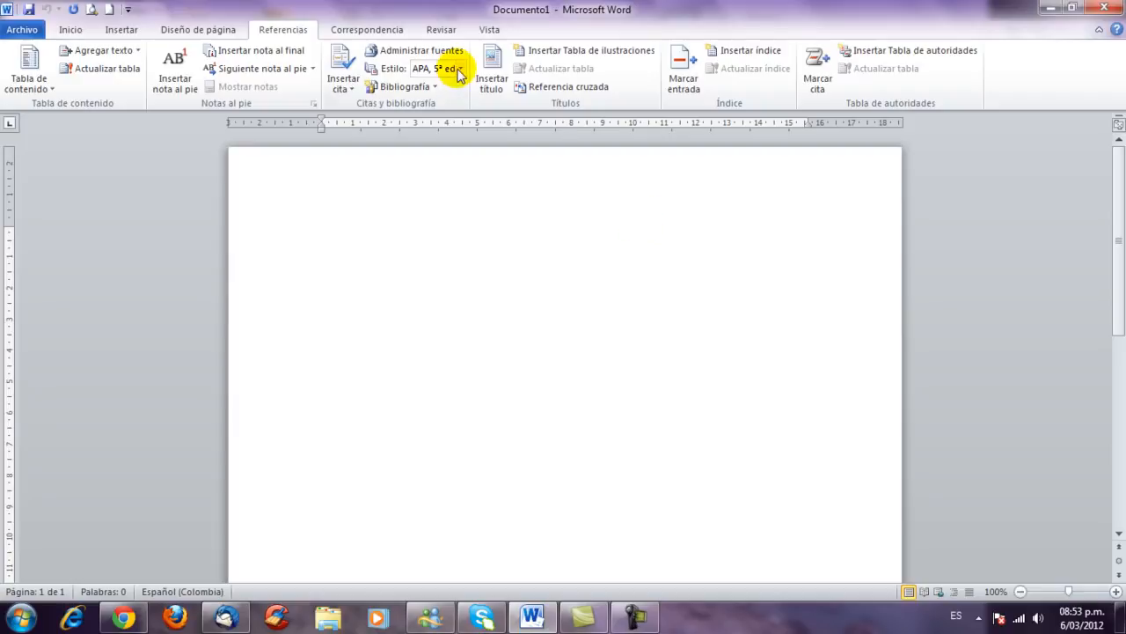
left_click(458, 68)
left_click(435, 89)
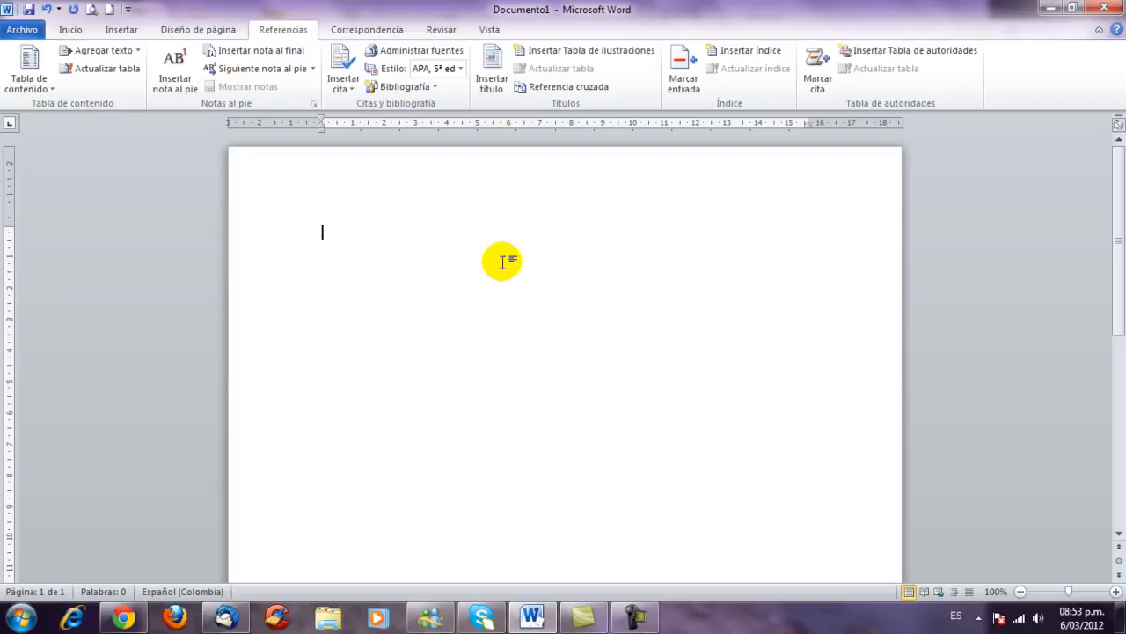
Step: Start creating a new bibliographic source for a citation in the empty document
left_click(352, 88)
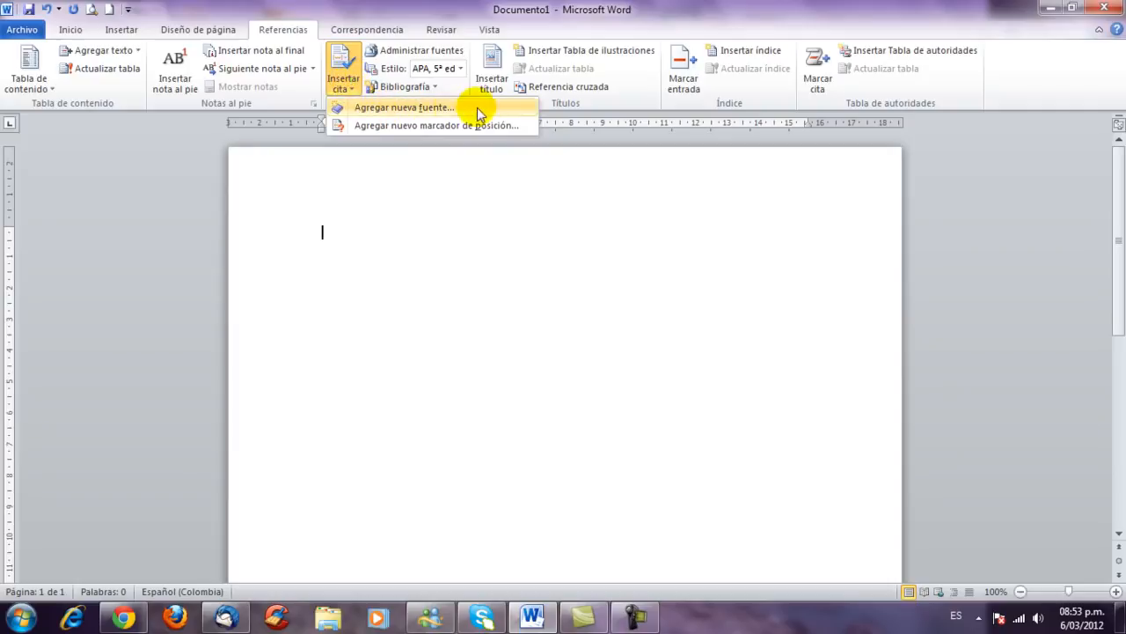
left_click(431, 108)
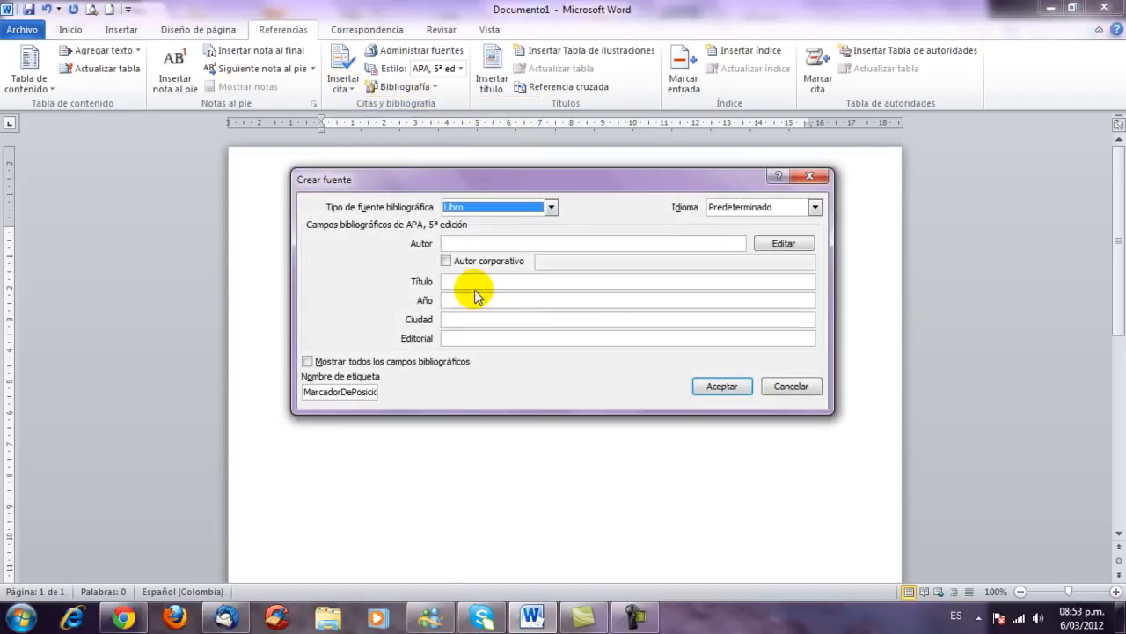
mouse_move(568, 182)
left_mouse_down()
mouse_move(544, 182)
mouse_move(557, 216)
mouse_move(560, 199)
left_mouse_up()
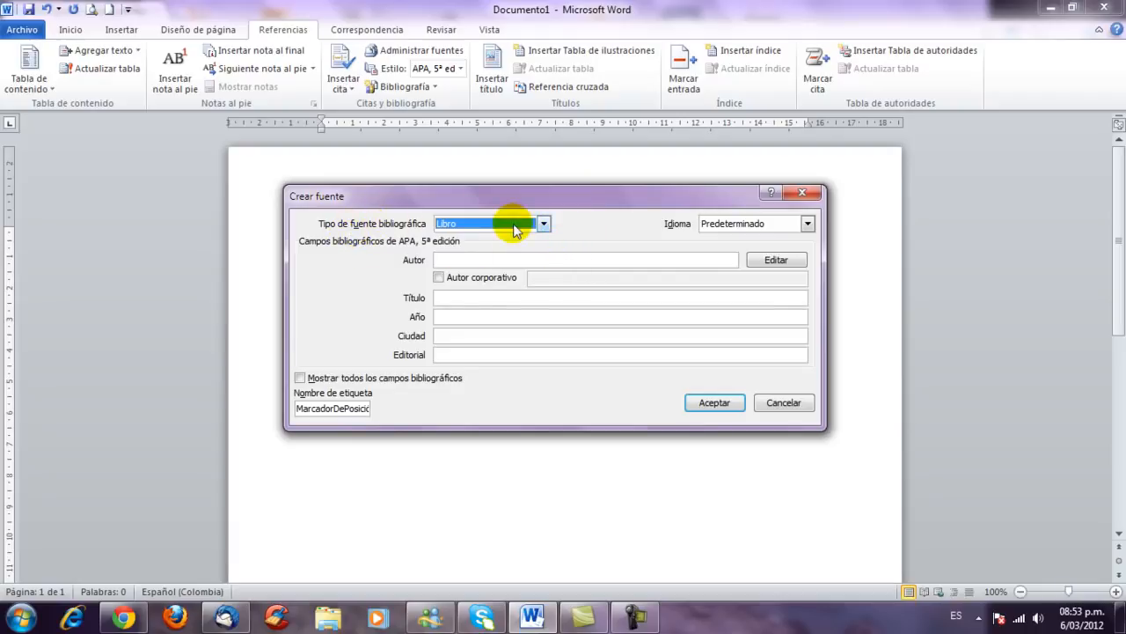
Step: Examine the list of bibliographic source types, from books and articles to websites and electronic media, keeping Libro selected
left_click(543, 224)
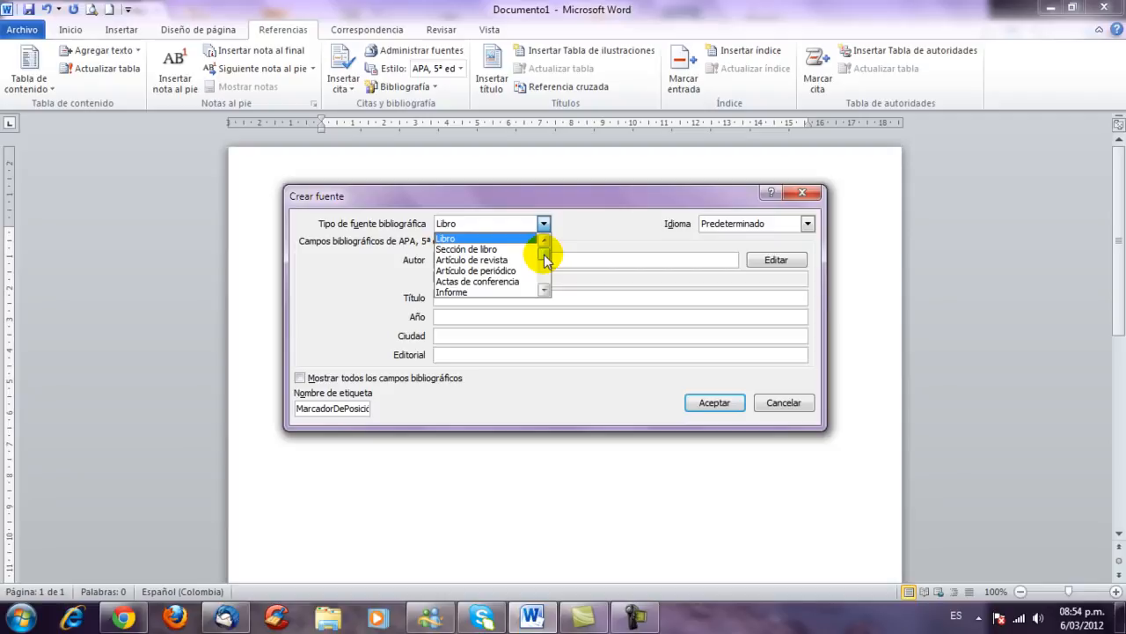
left_click_drag(546, 257, 545, 234)
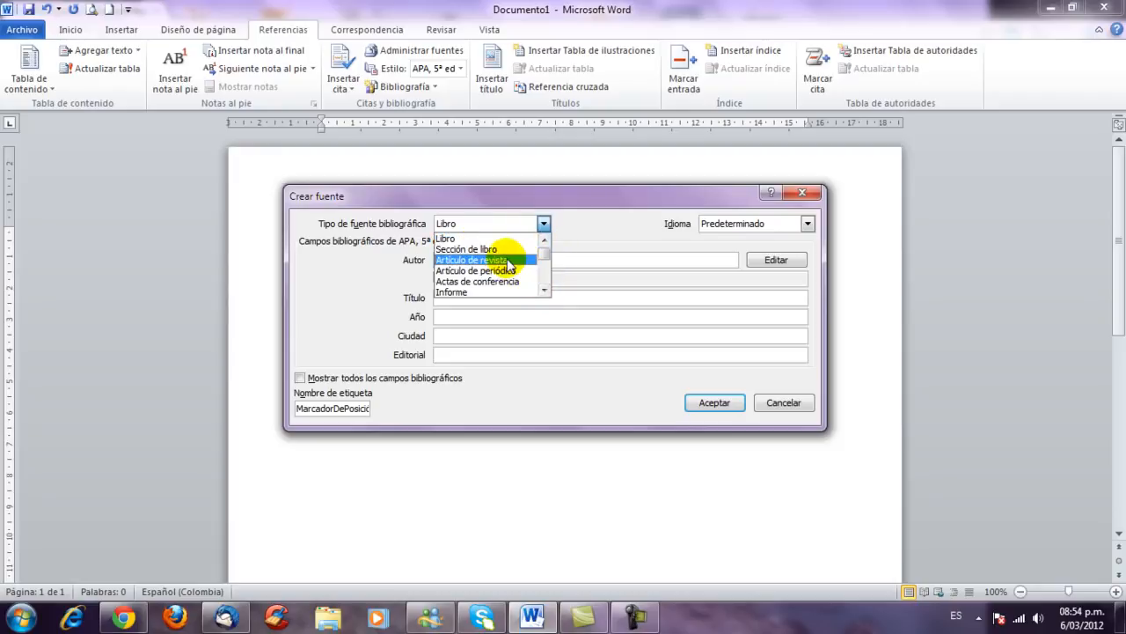
left_click(545, 290)
left_click(546, 291)
left_click(545, 292)
left_click(543, 292)
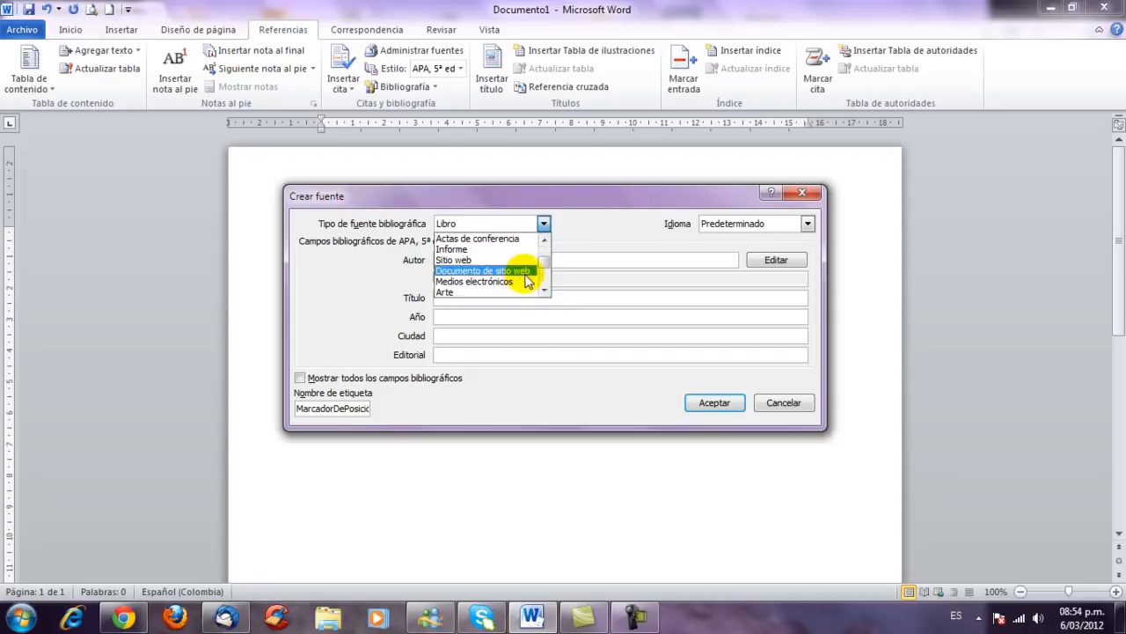
left_click(544, 289)
left_click(547, 288)
left_click(547, 288)
mouse_move(545, 267)
left_mouse_down()
mouse_move(545, 280)
mouse_move(545, 253)
left_mouse_up()
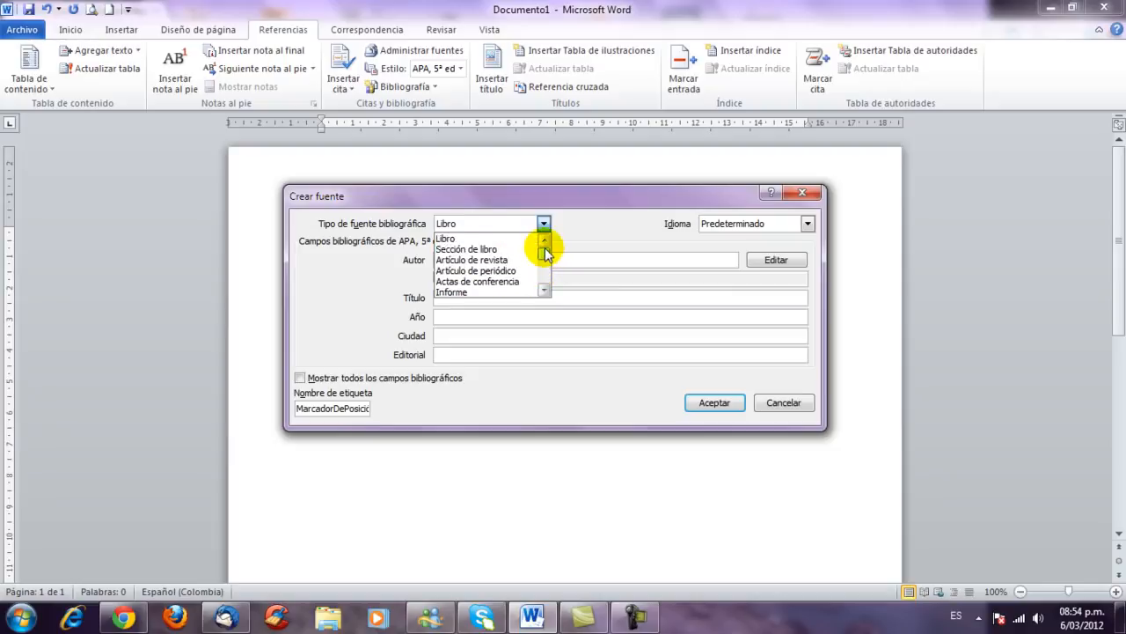
left_click(453, 240)
Step: Switch the source type to Sección de libro to view its fields, and set it back to Libro
left_click(543, 223)
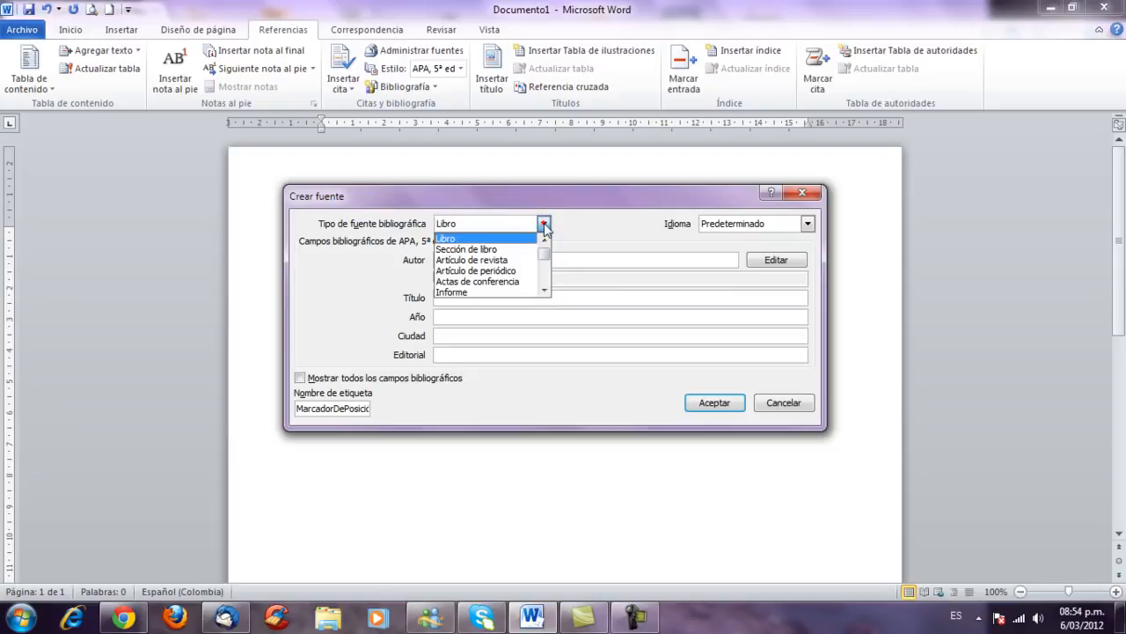
left_click(471, 252)
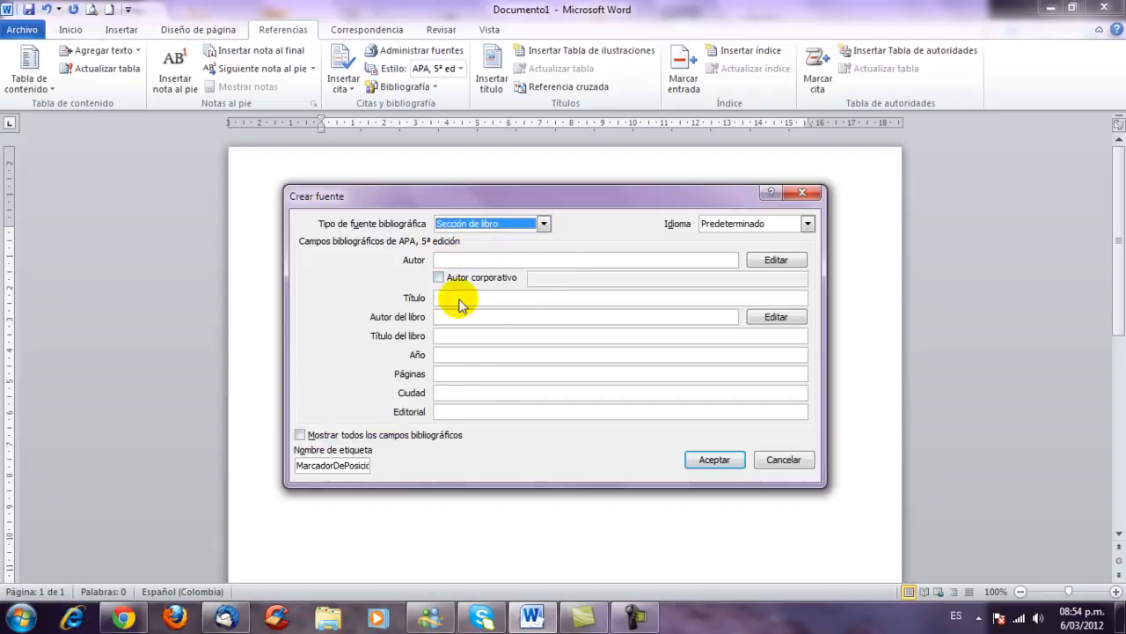
left_click(543, 225)
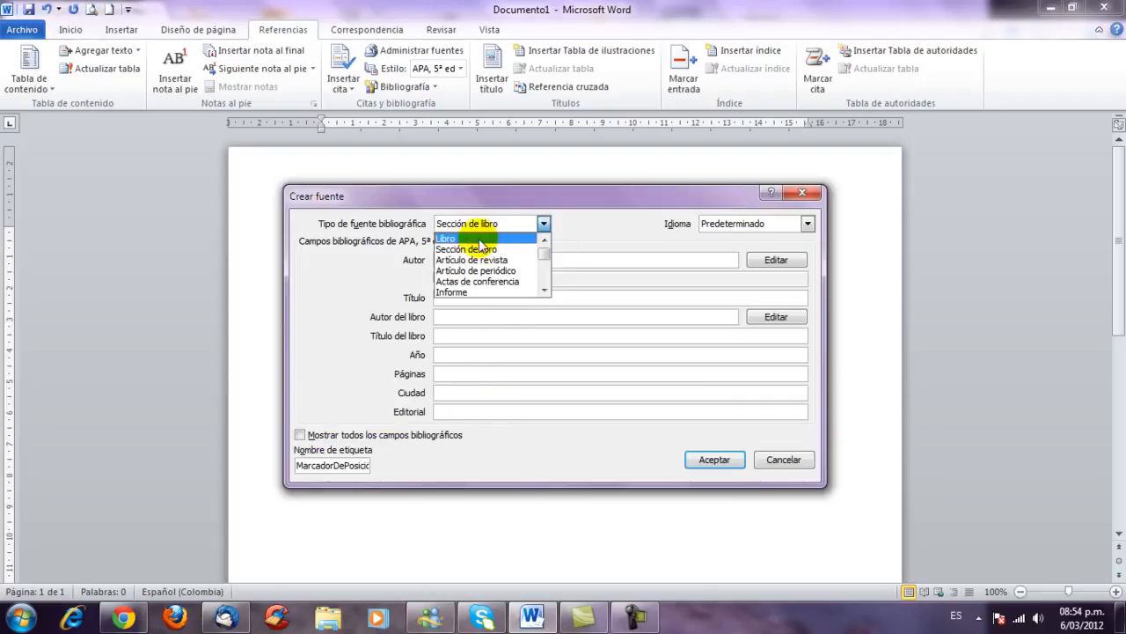
left_click(451, 239)
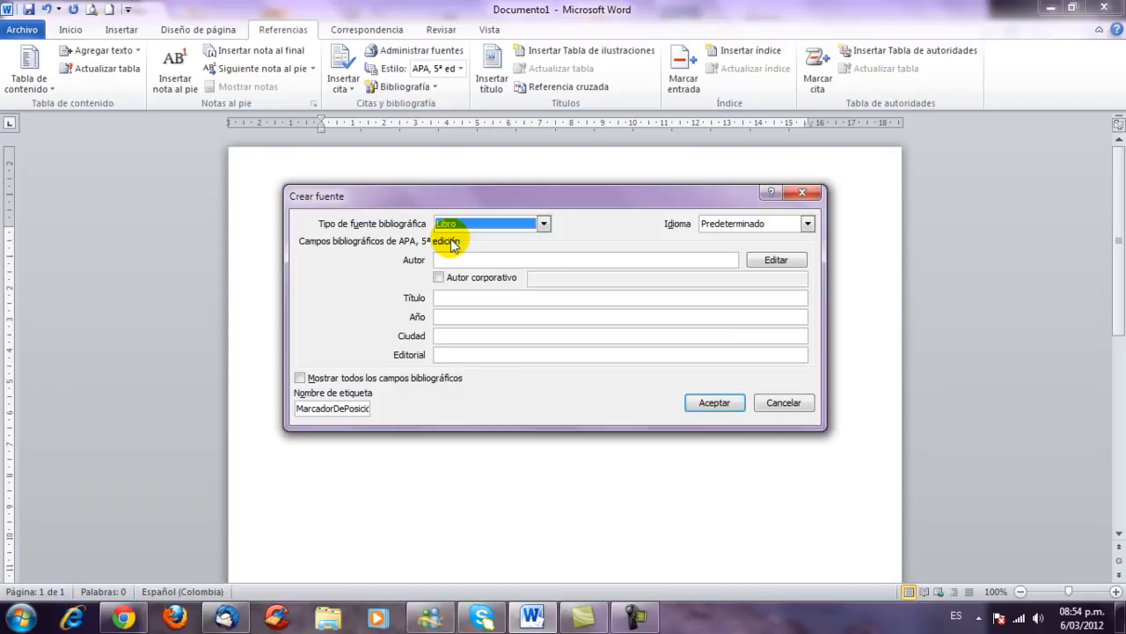
Step: Keep Libro as the source type and check the examples for the author, title, year, city and publisher fields
left_click(543, 224)
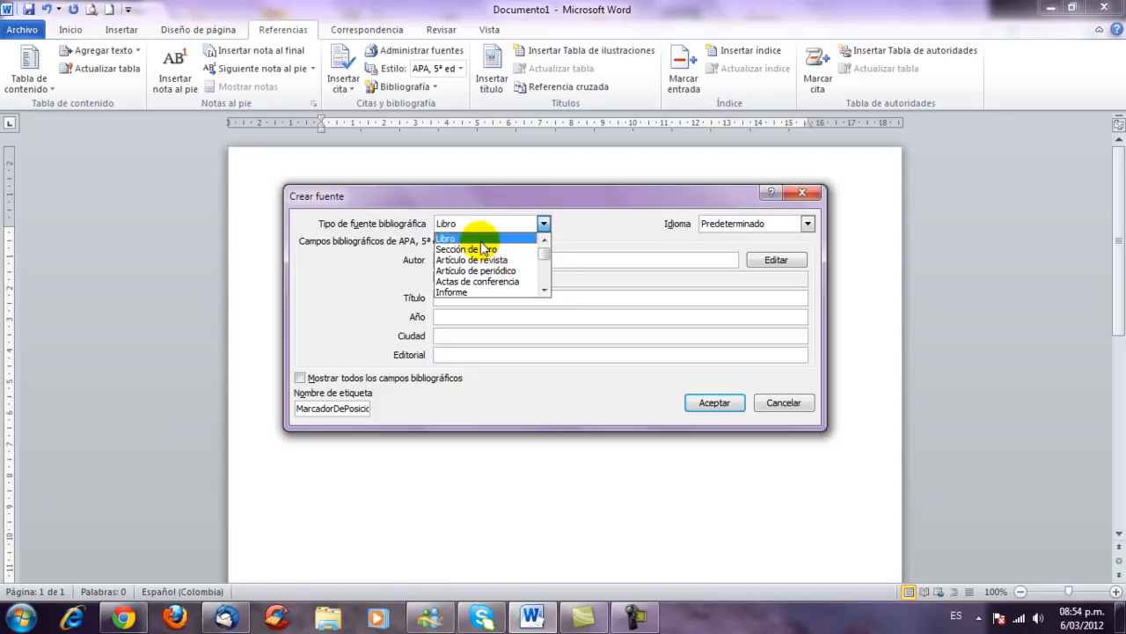
left_click(446, 238)
left_click(458, 260)
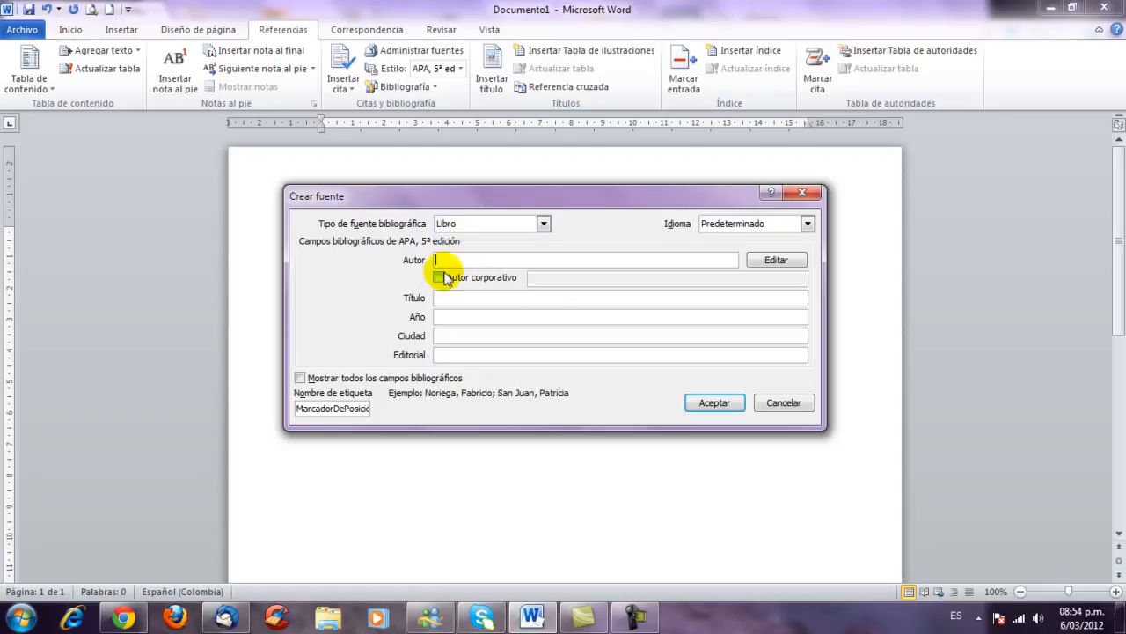
left_click(443, 297)
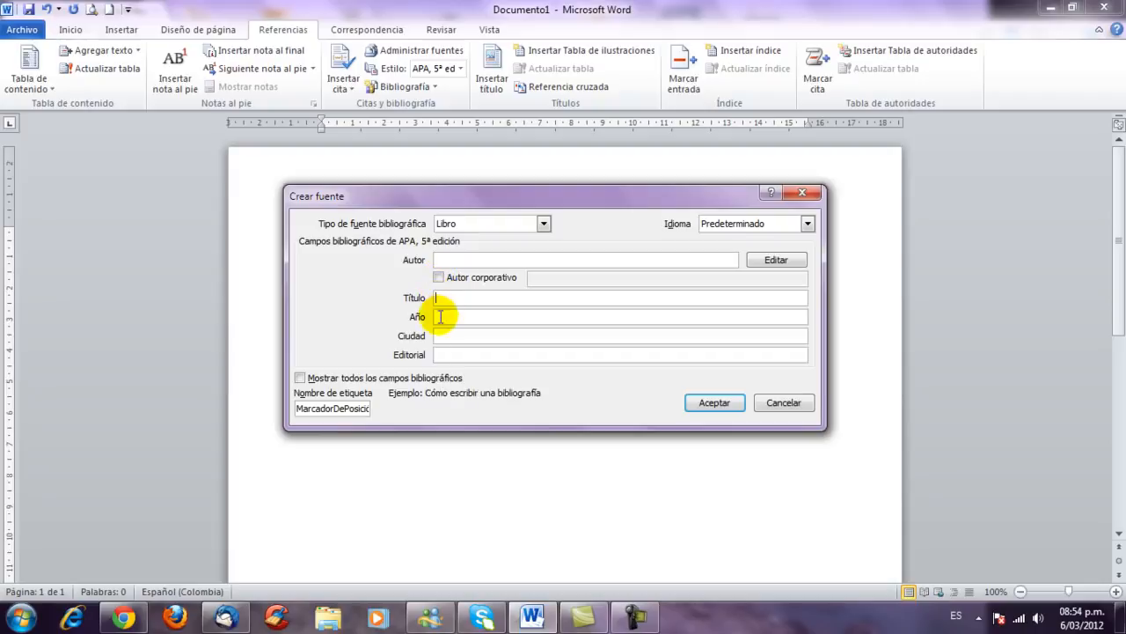
left_click(442, 317)
left_click(443, 335)
left_click(442, 355)
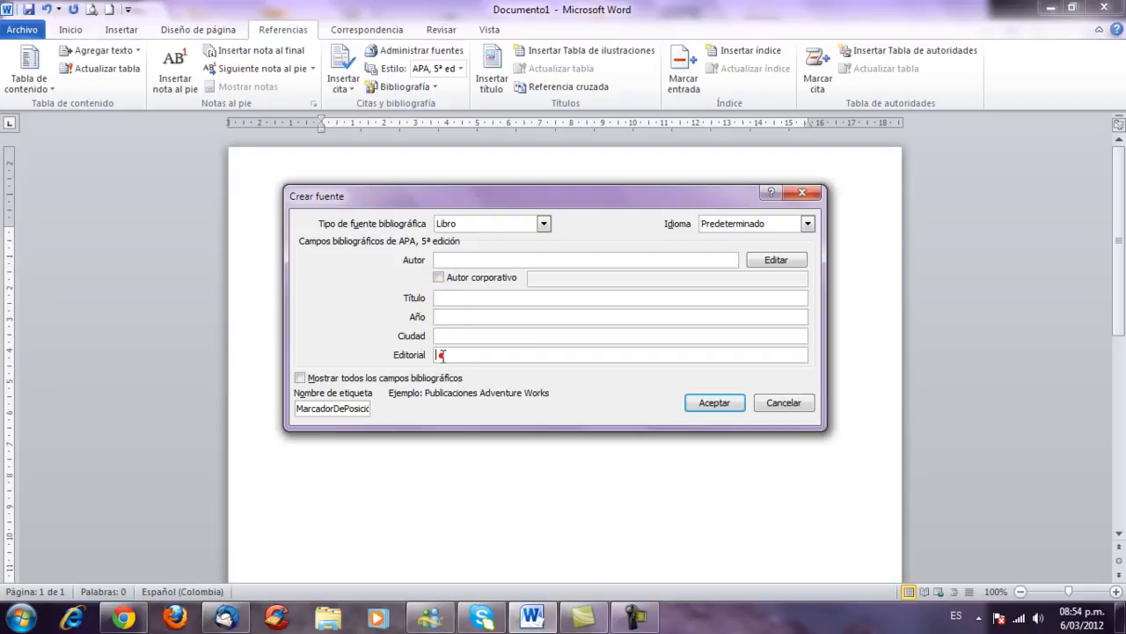
Step: Enter Thomas Hobbes as the book's author, leaving the corporate author option off
left_click(439, 260)
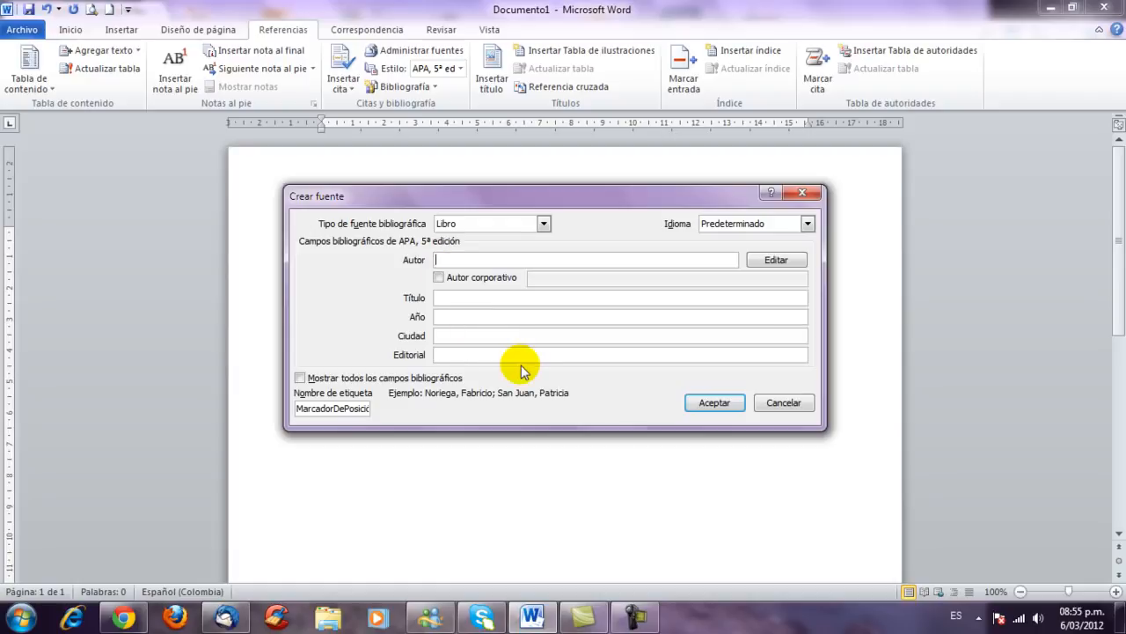
type("Thom")
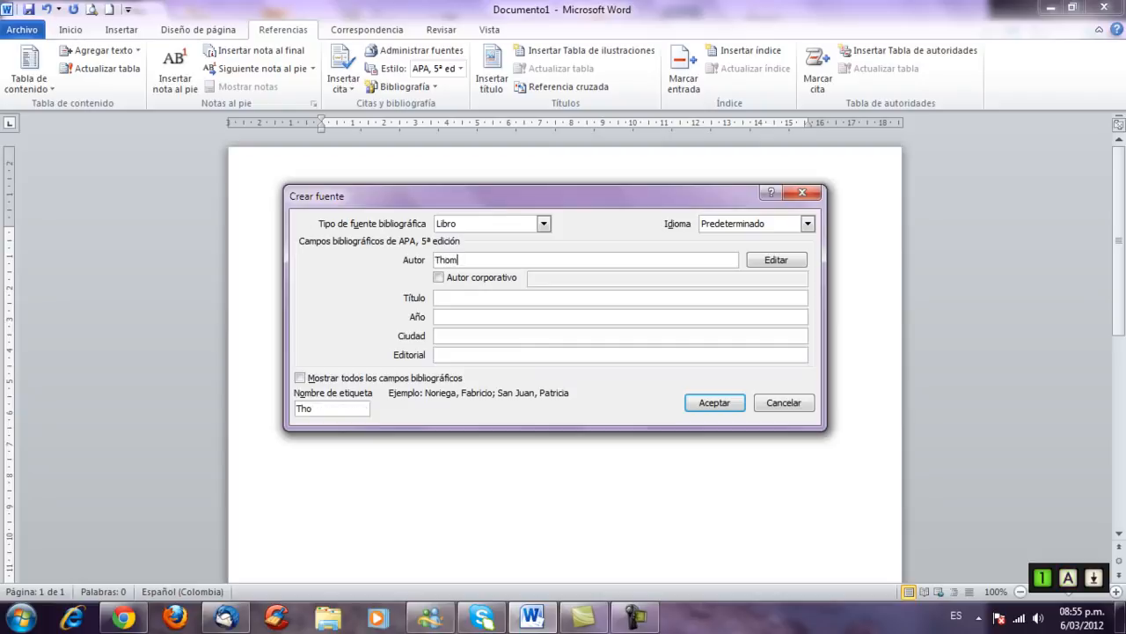
type("as Hobbes")
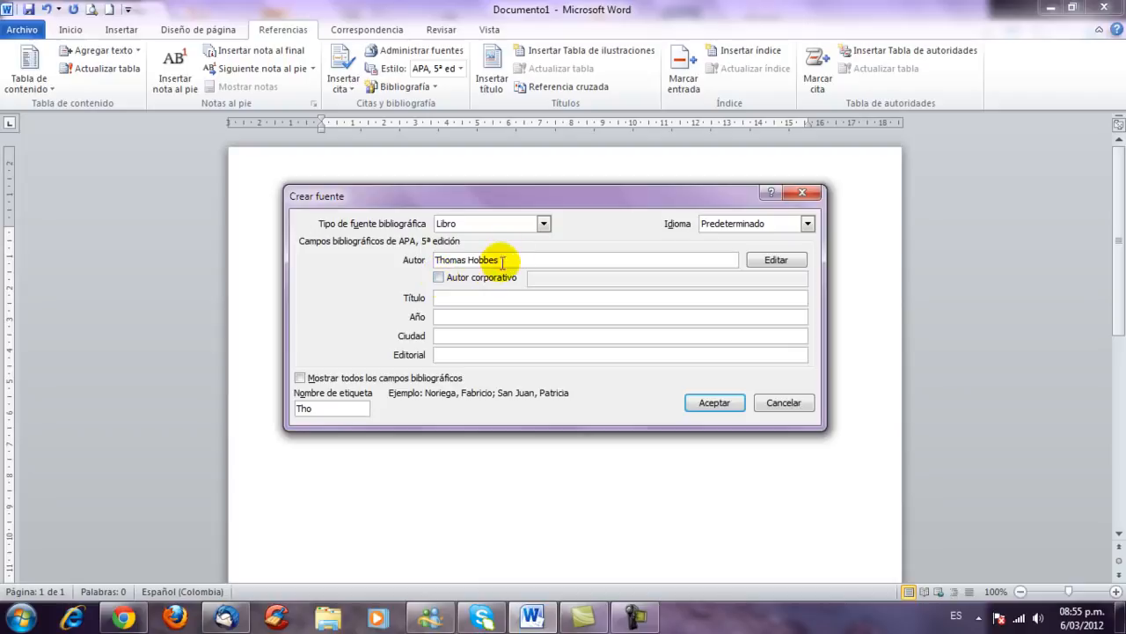
left_click(439, 279)
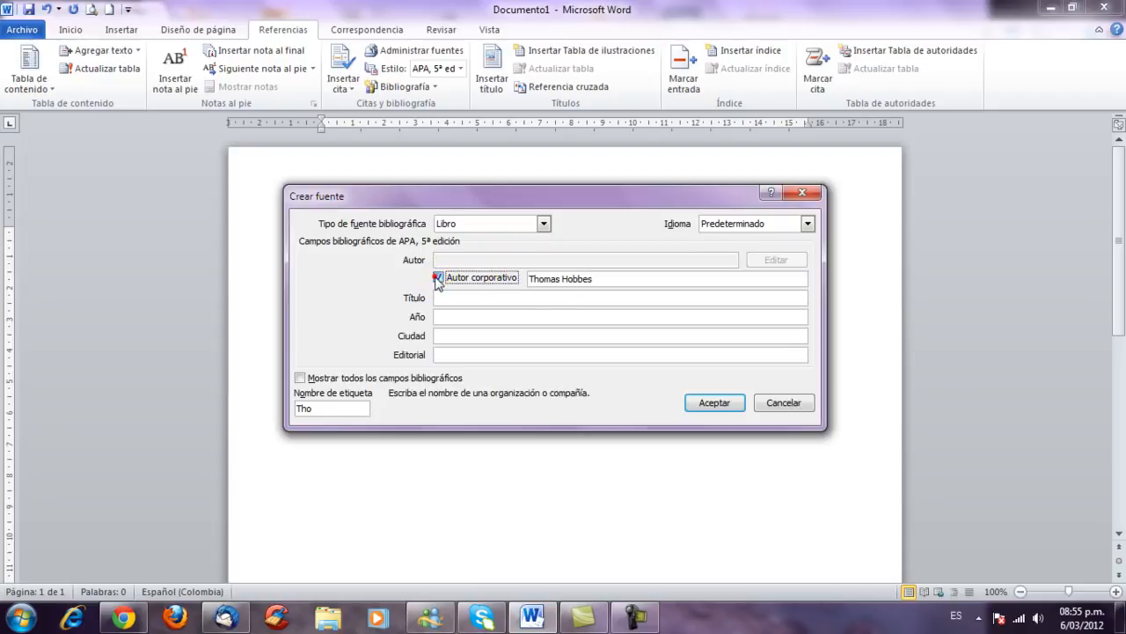
left_click(452, 280)
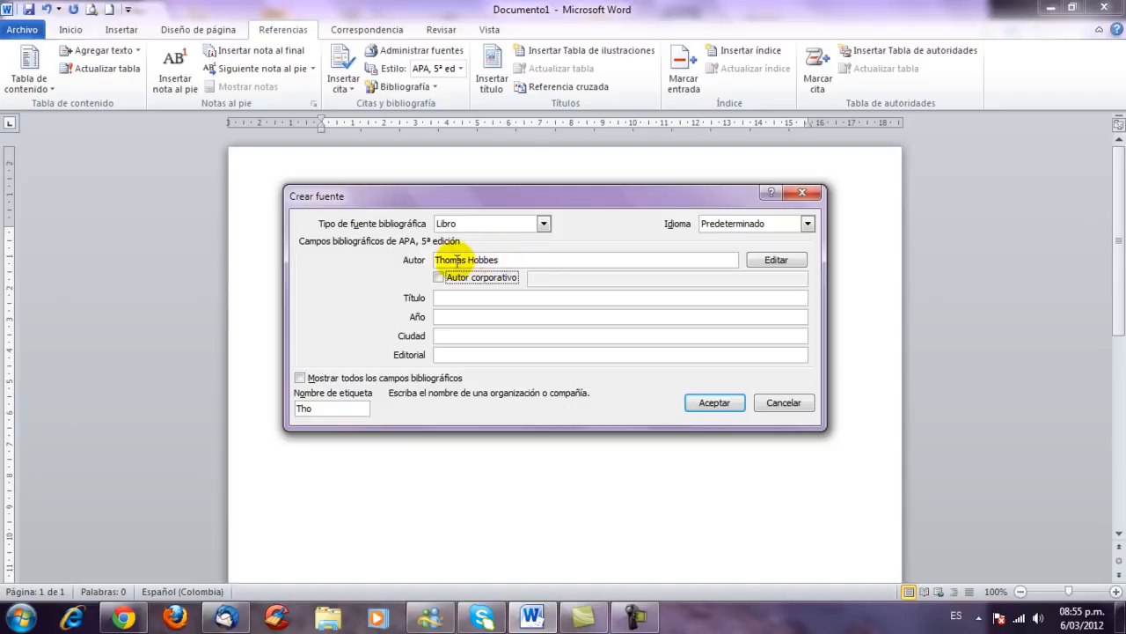
Step: Enter Leviatán as the book's title and move on to the year field
left_click(438, 298)
left_click(438, 298)
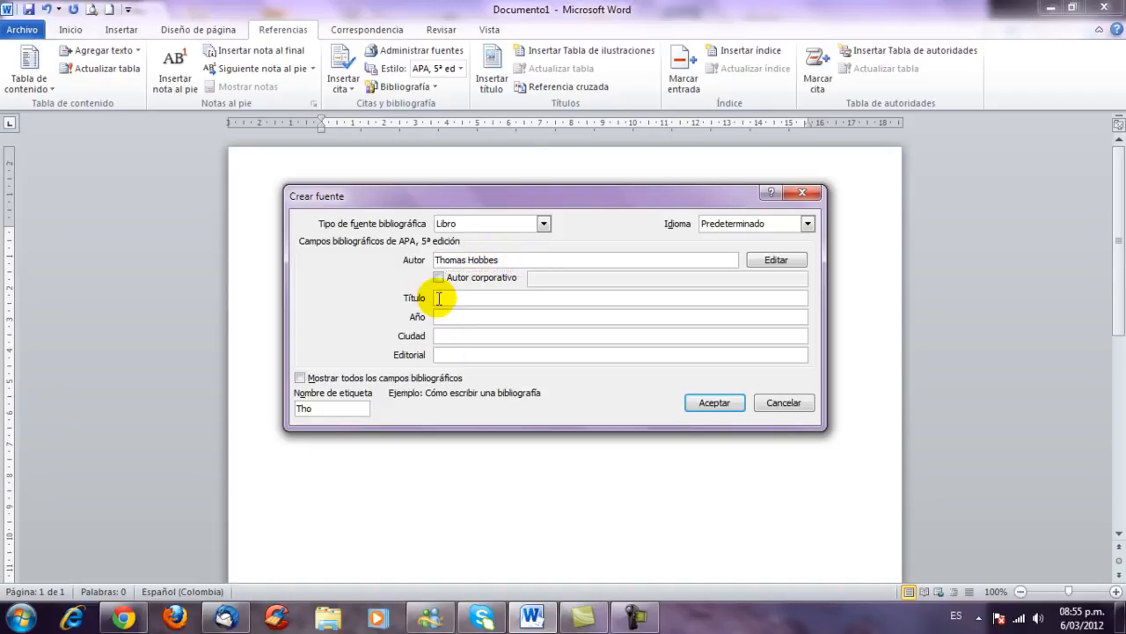
type("Leviat")
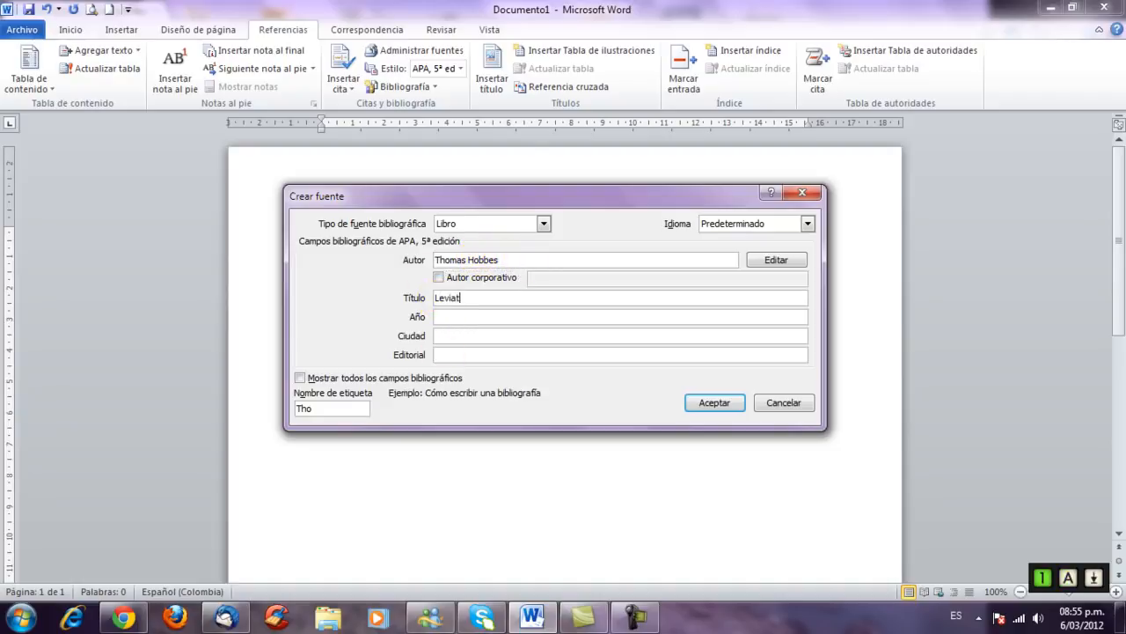
type("án")
key("Tab")
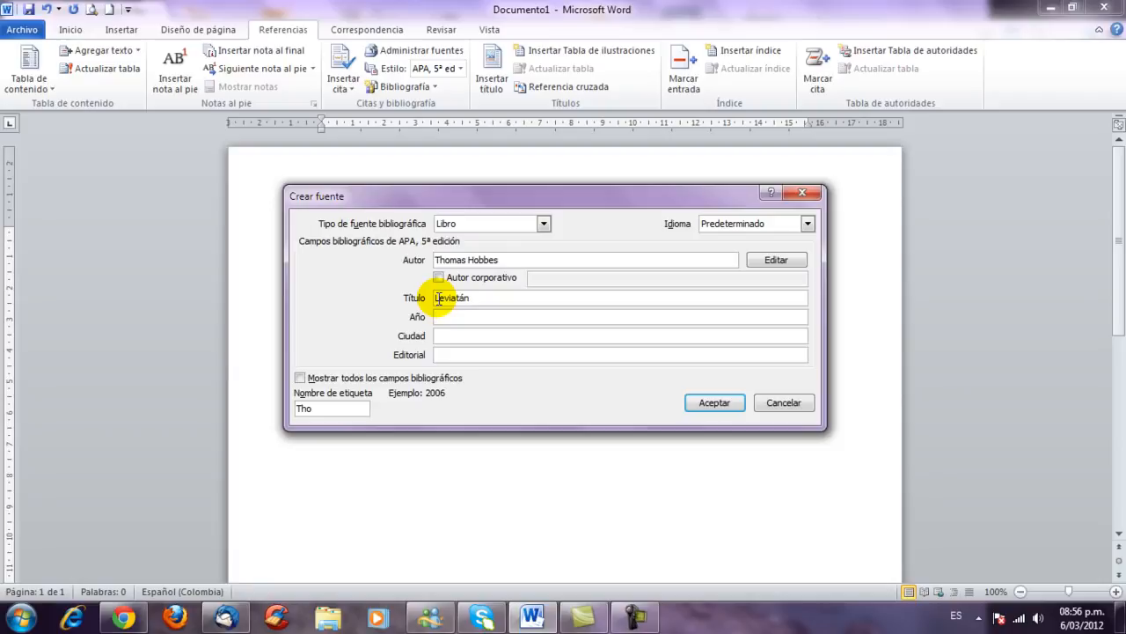
Step: Enter 2010 as the book's publication year and México D.F as its city
key("Tab")
type("2010")
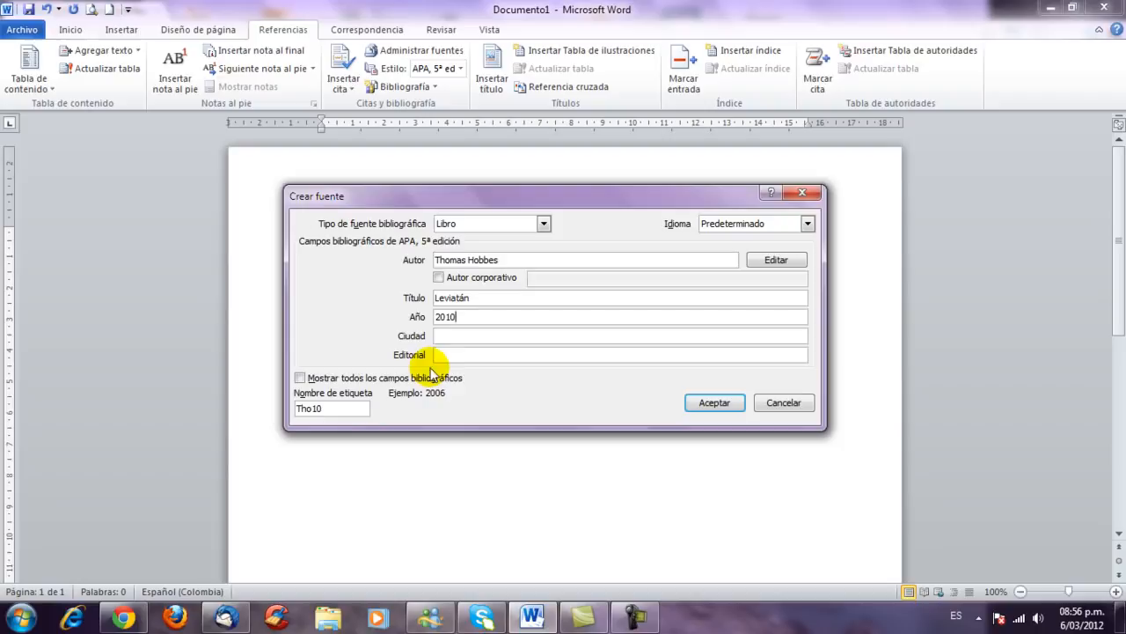
left_click(446, 337)
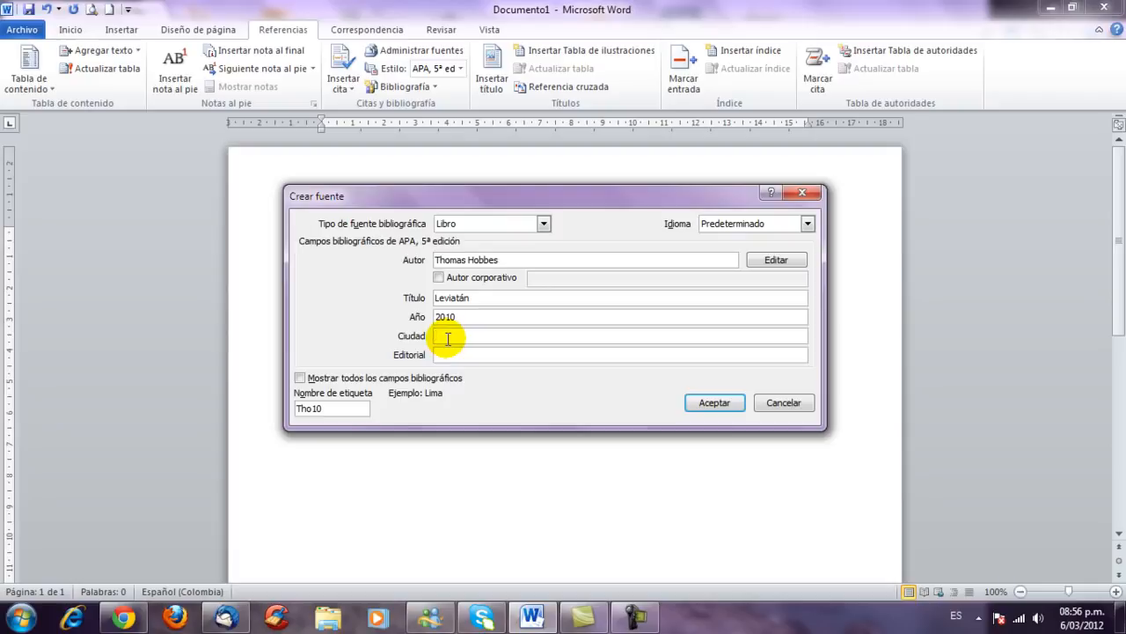
key("Caps_Lock")
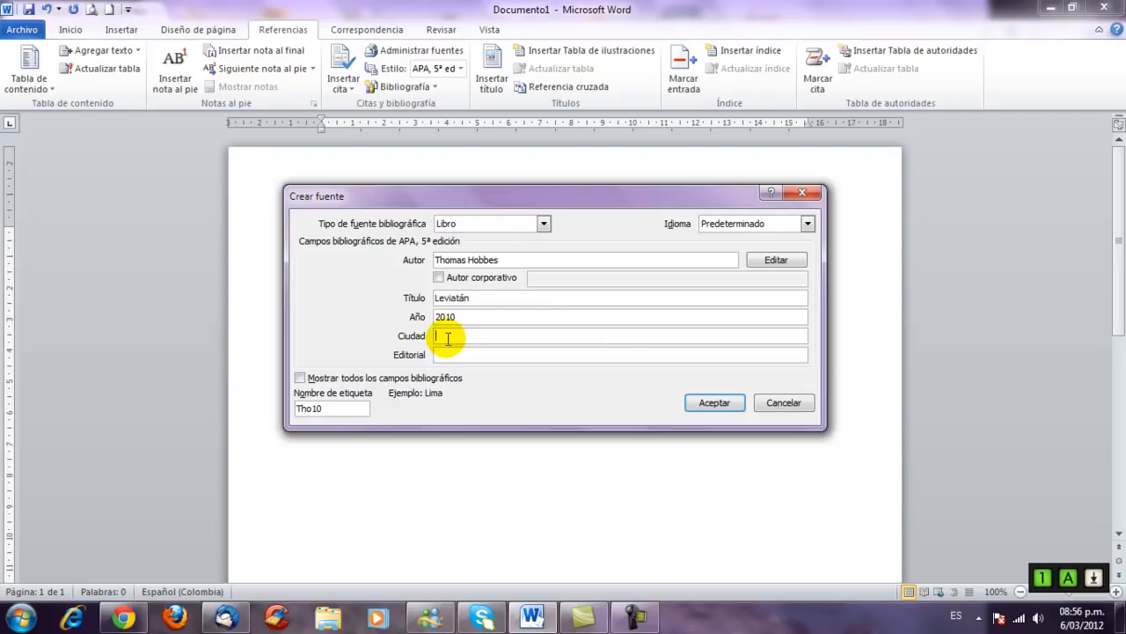
type("Ciudad ")
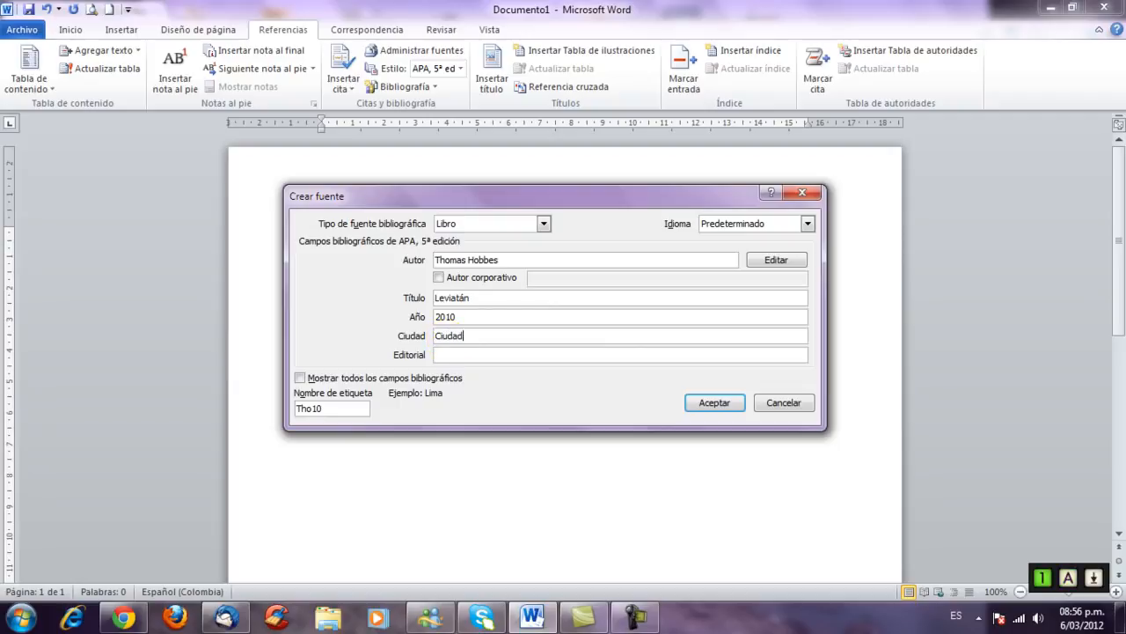
type("M")
key("BackSpace")
key("BackSpace")
key("BackSpace")
key("BackSpace")
key("BackSpace")
key("BackSpace")
key("BackSpace")
key("BackSpace")
type("Mexico D.F")
key("Caps_Lock")
left_click(442, 335)
key("BackSpace")
type("é")
key("Tab")
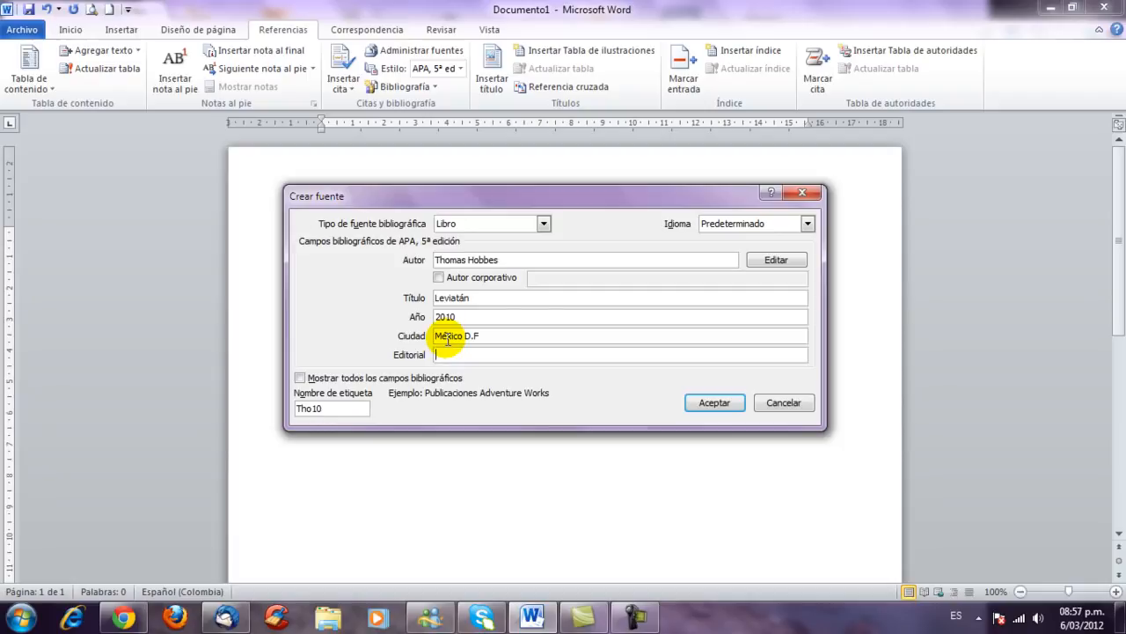
Step: Enter Fondo de Cultura Económica as the publisher of Leviatán
type("Fondo de Cultur")
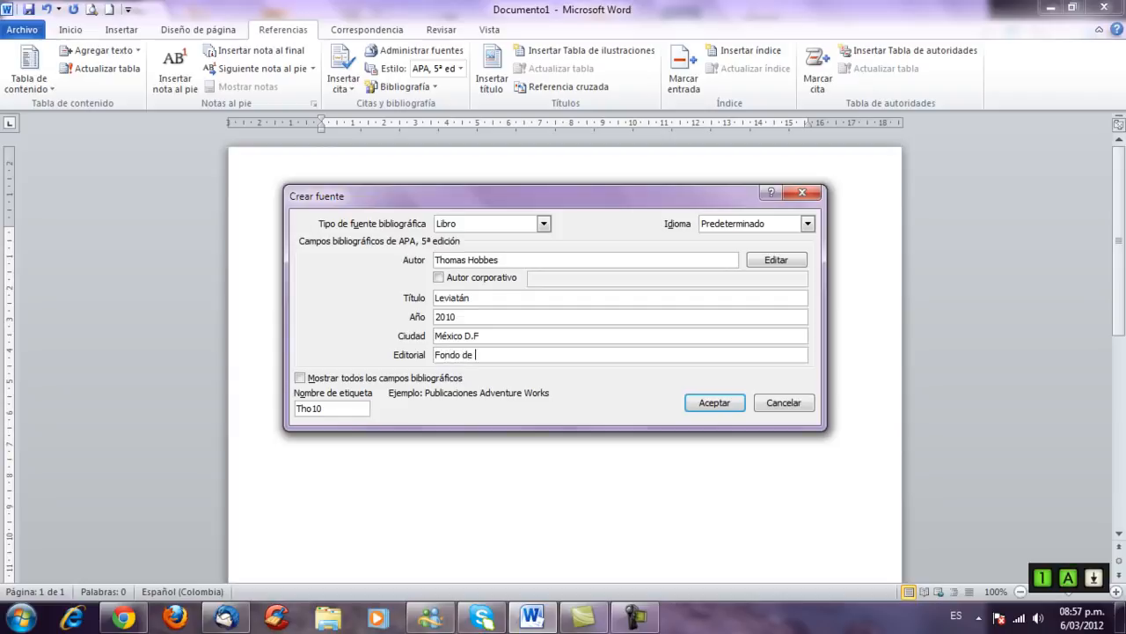
type("a Econ")
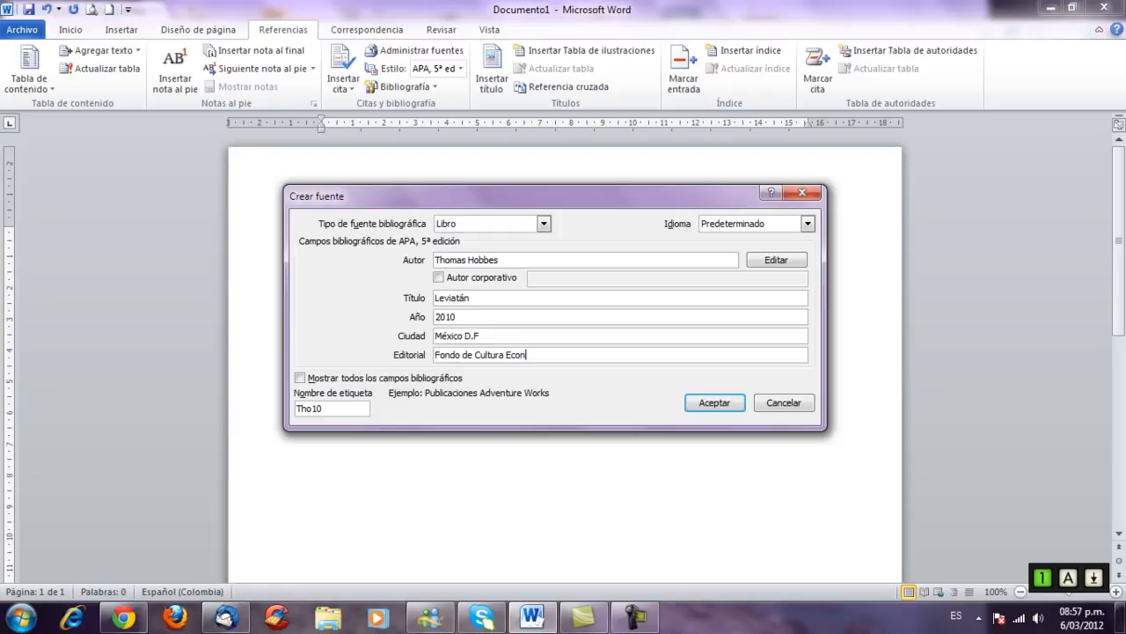
type("ómica")
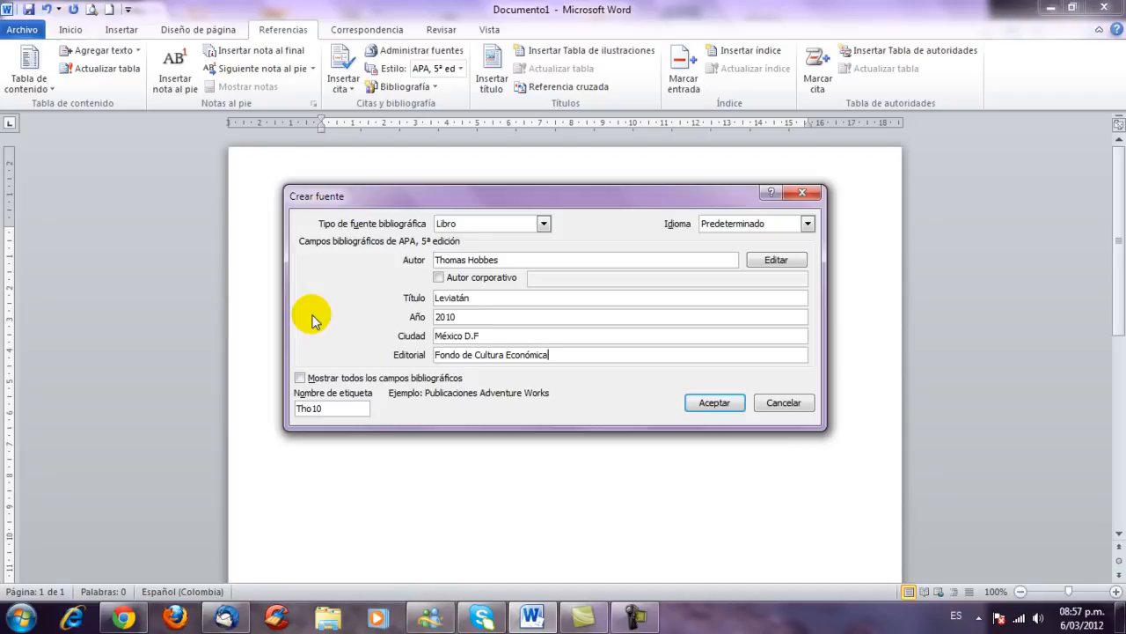
Step: Show all bibliographic fields to examine the recommended and optional ones, and return to the basic set
left_click(300, 377)
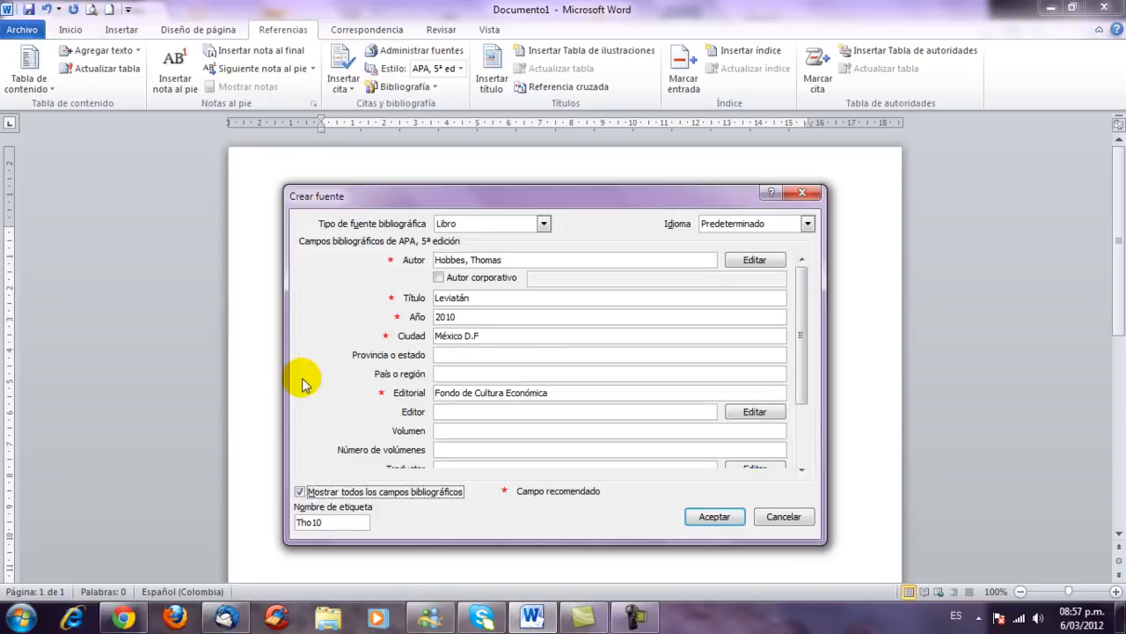
left_click_drag(801, 327, 800, 296)
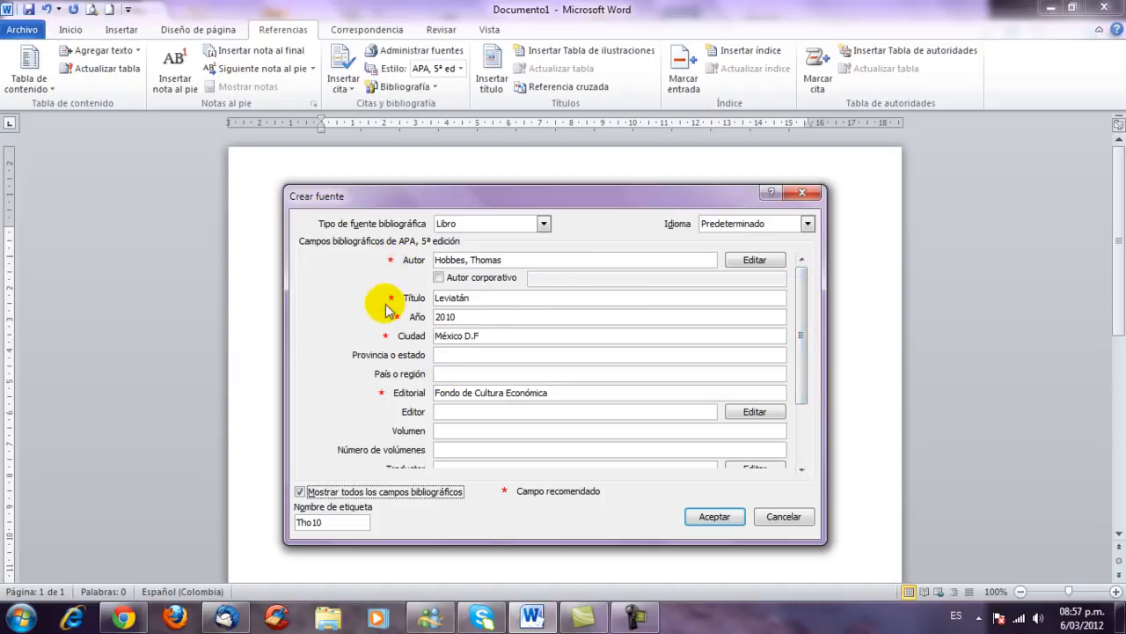
mouse_move(802, 334)
left_mouse_down()
mouse_move(804, 400)
mouse_move(799, 319)
left_mouse_up()
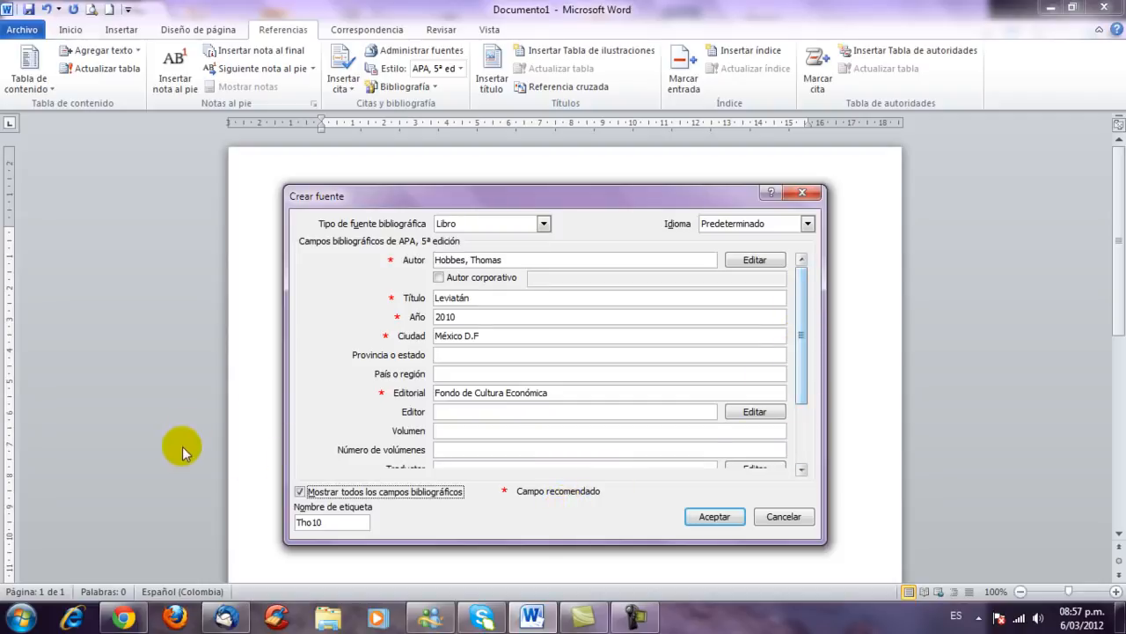
left_click(300, 492)
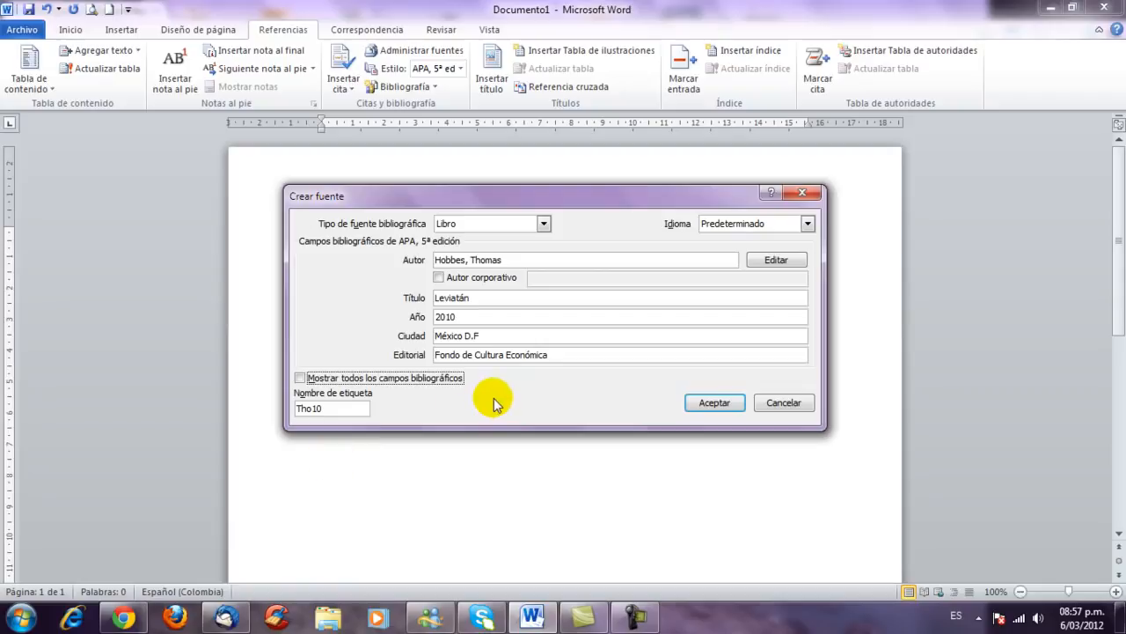
Step: Save the Leviatán source so its citation is inserted, and check the options available for that citation
left_click(712, 403)
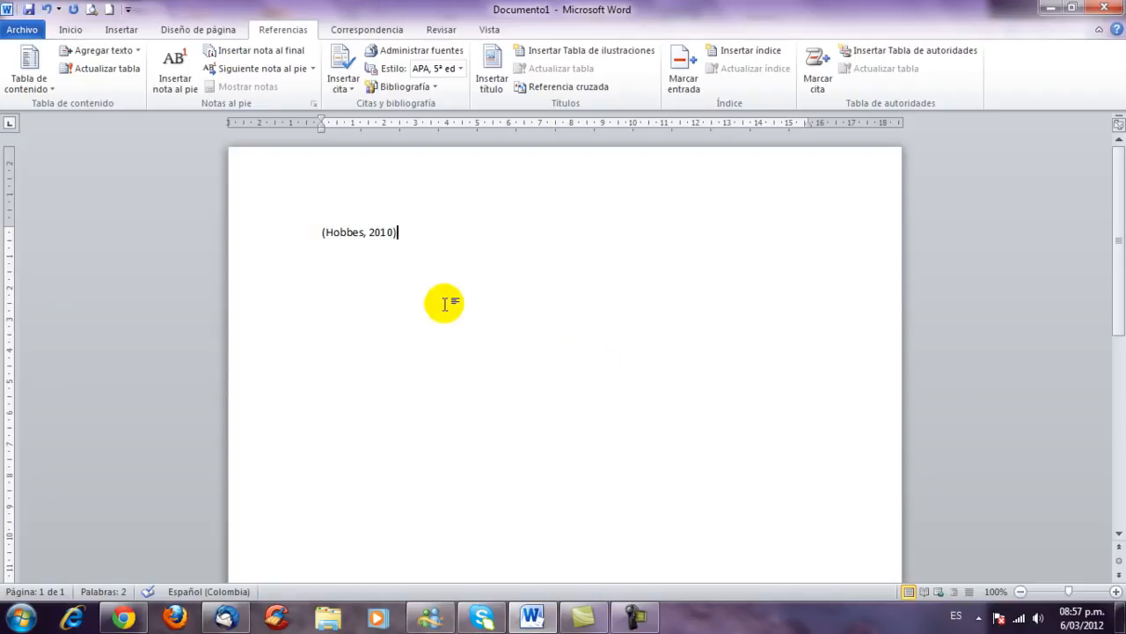
left_click(358, 233)
left_click(405, 248)
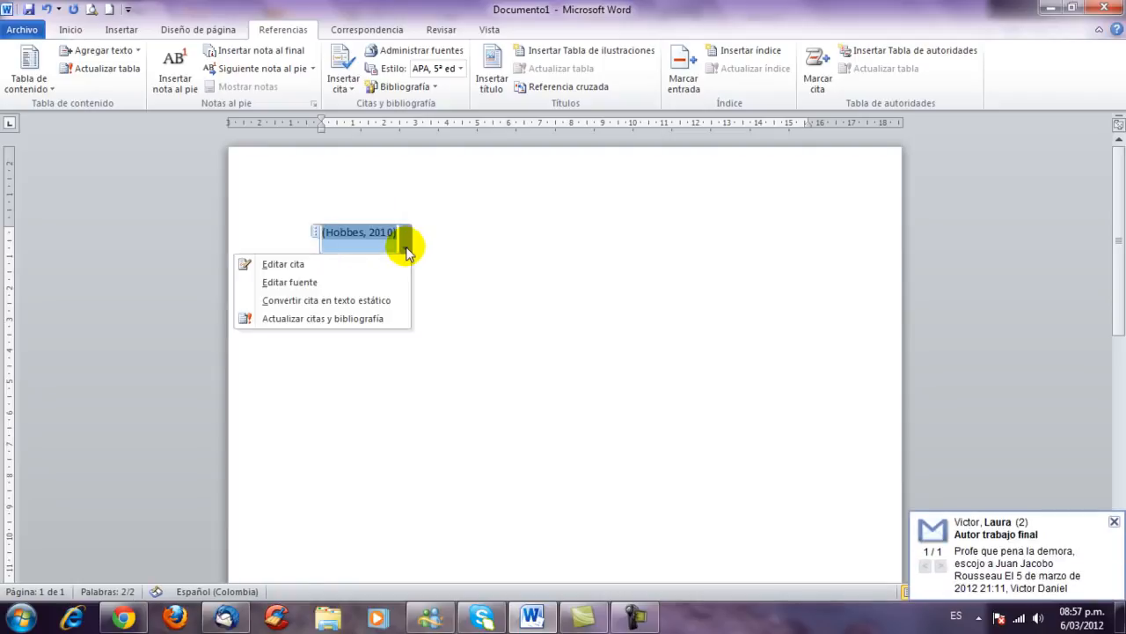
left_click(476, 251)
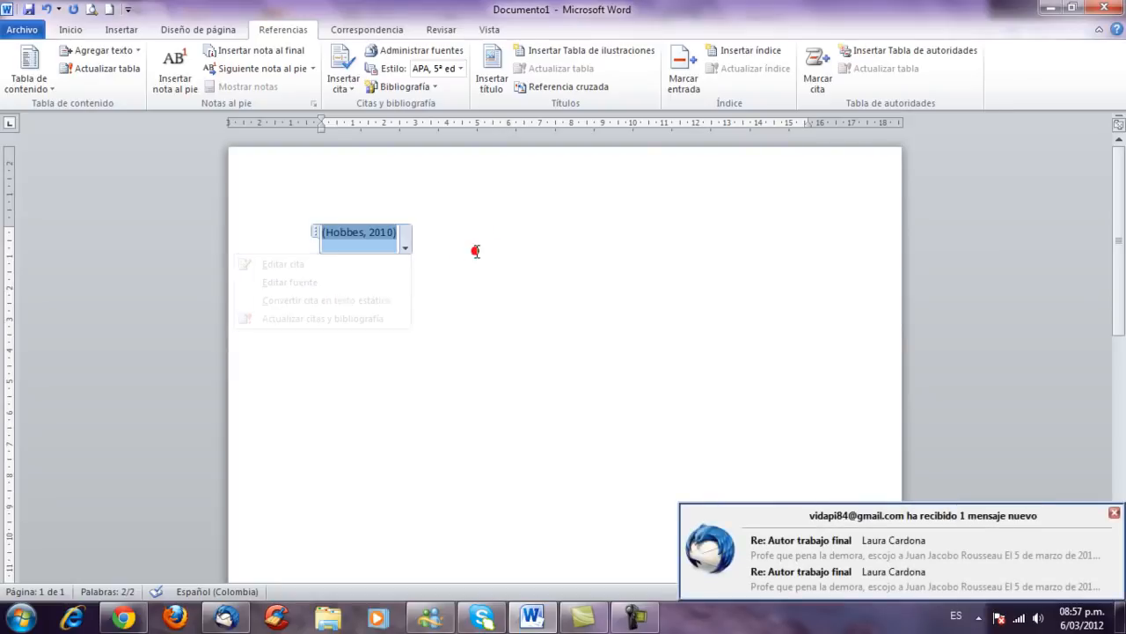
key("Return")
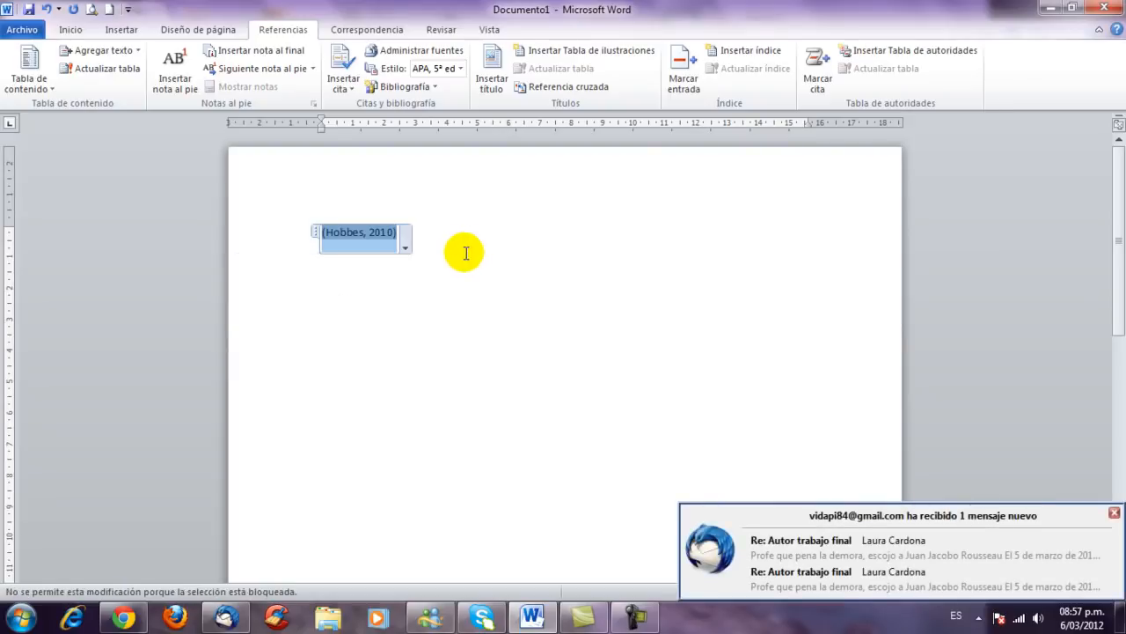
Step: Delete the inserted Hobbes citation from the page
left_click(455, 246)
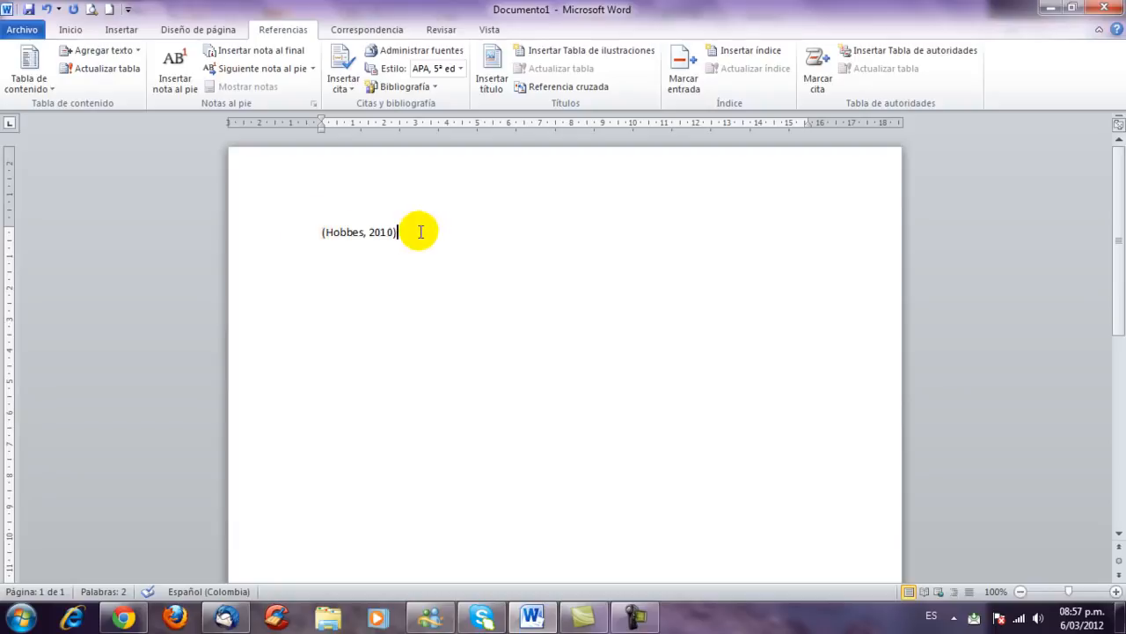
left_click(342, 230)
key("Delete")
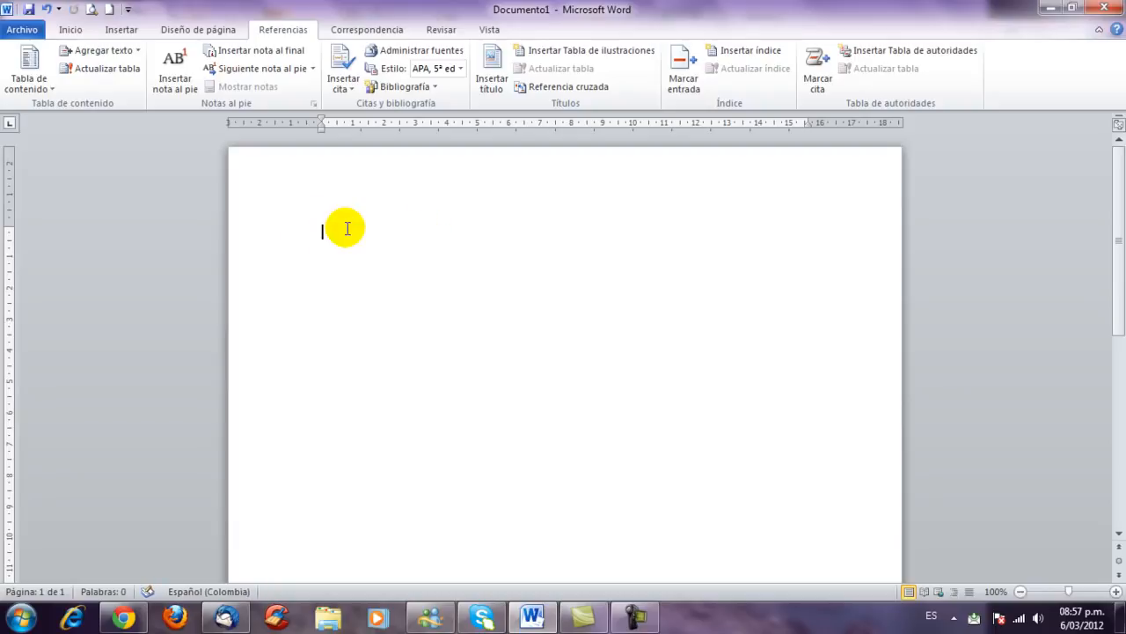
Step: Start another new citation source of type Libro and enter Trevor Williams as its author
left_click(346, 87)
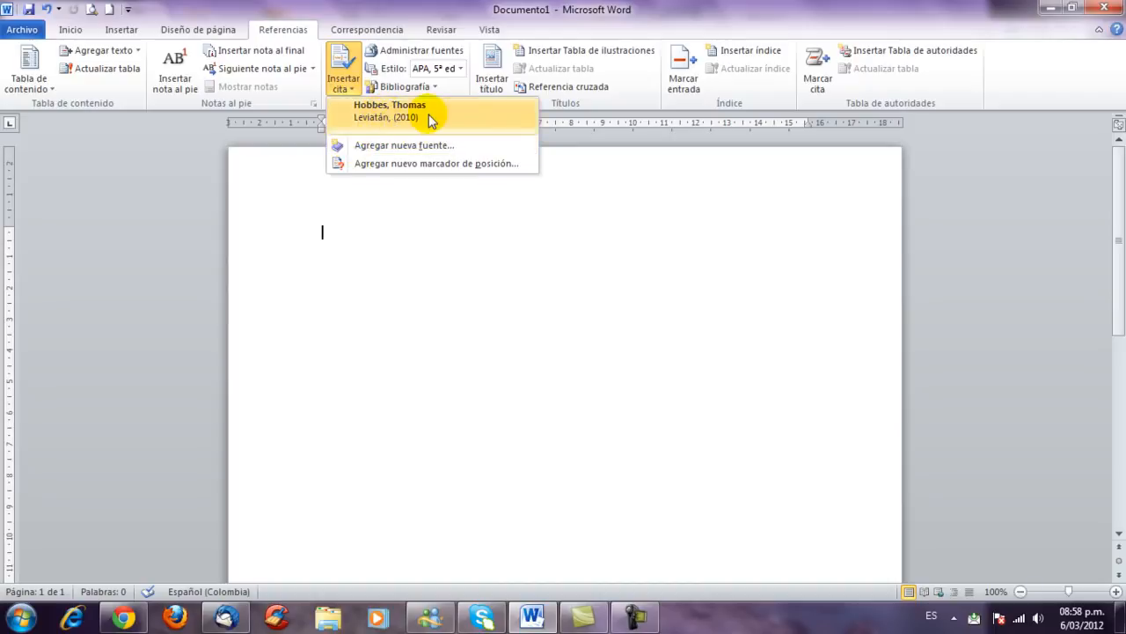
left_click(385, 148)
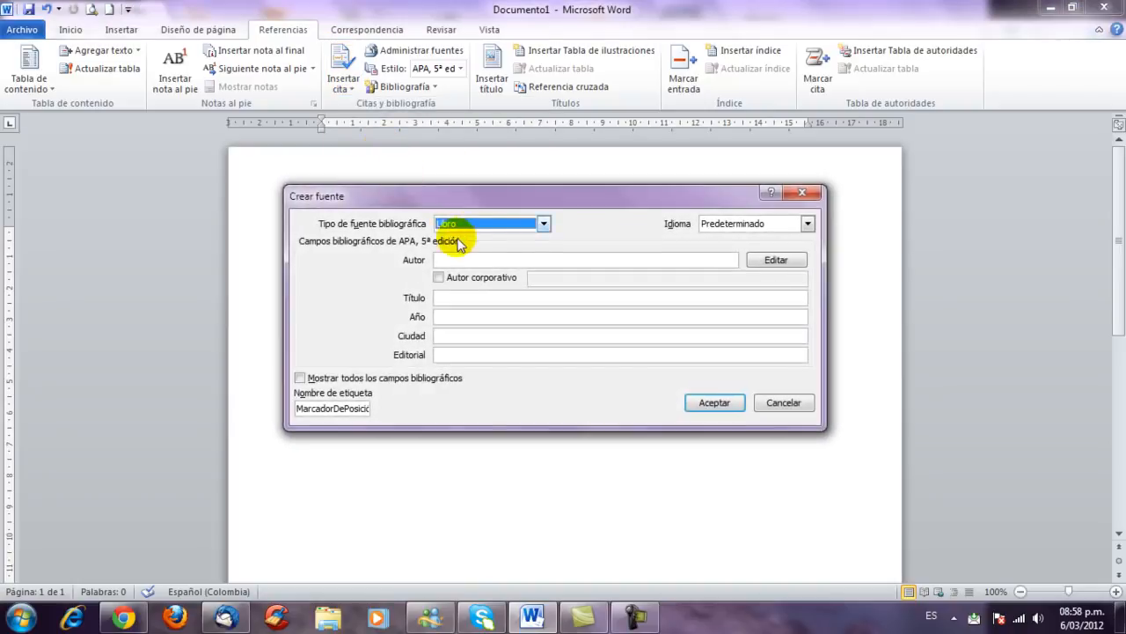
left_click(483, 260)
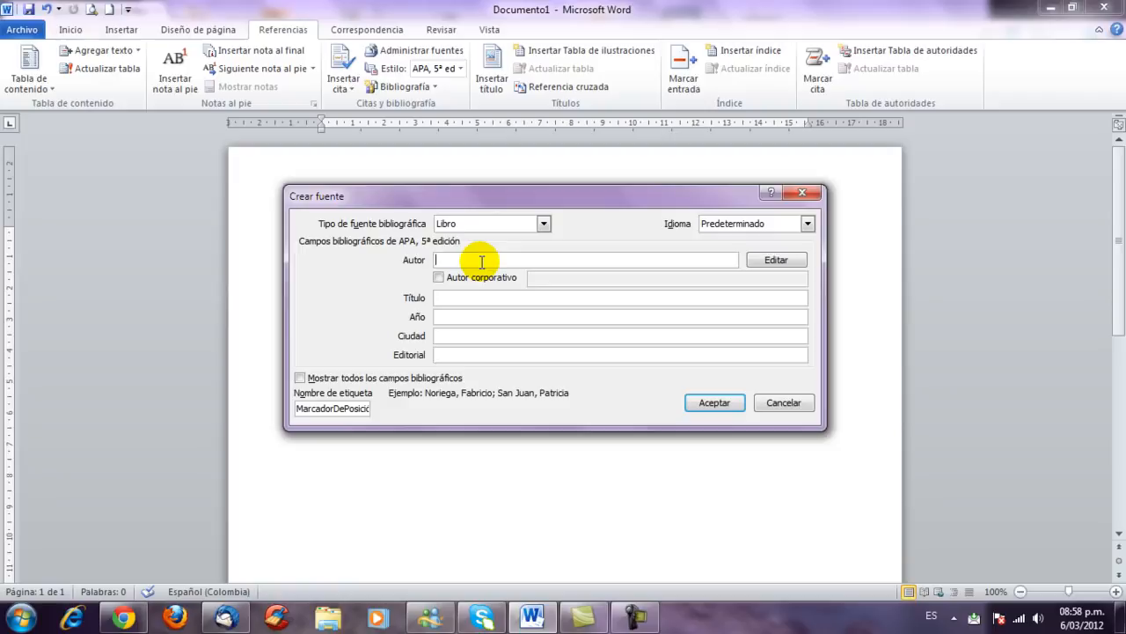
type("Trevor")
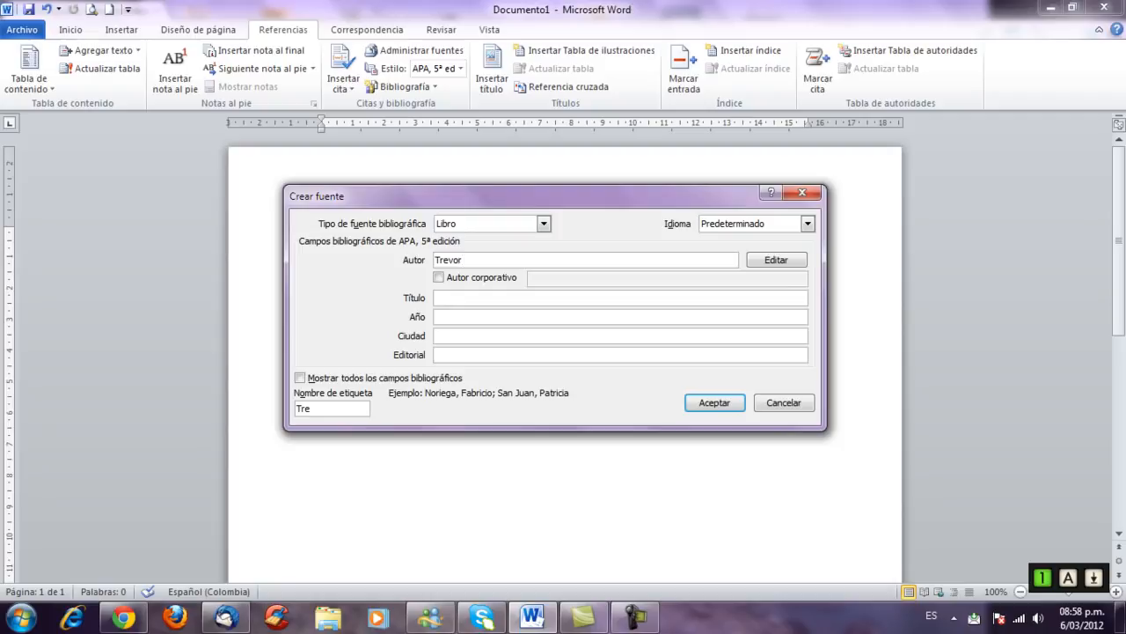
type(" Williams")
key("Tab")
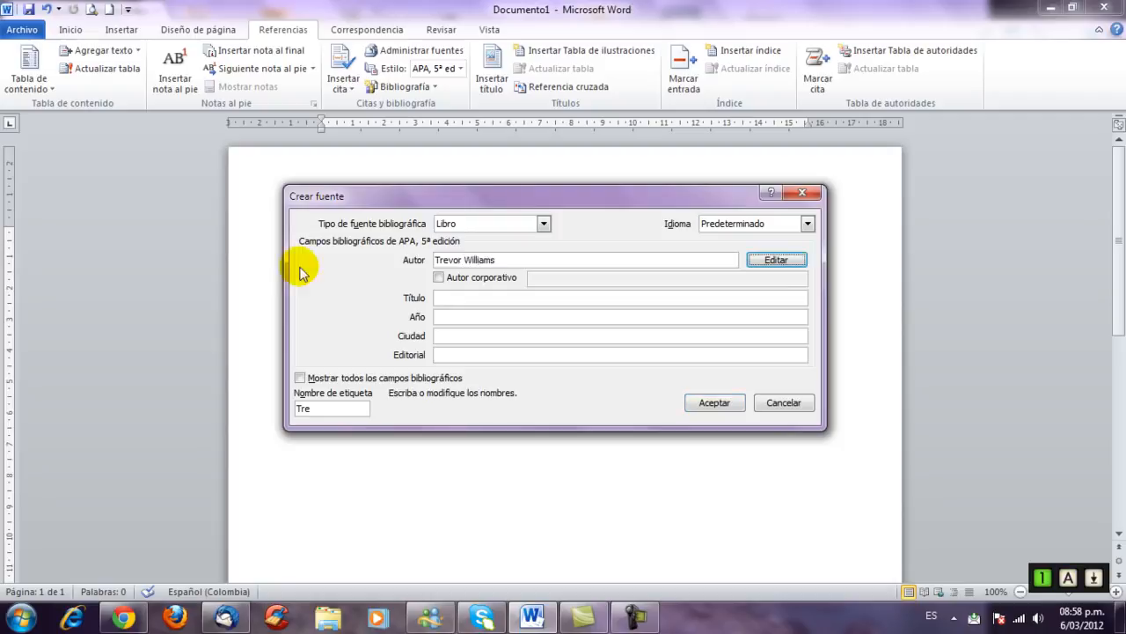
Step: Enter Historia de la Tecnología as the book's title and 2000 as its year
left_click(440, 298)
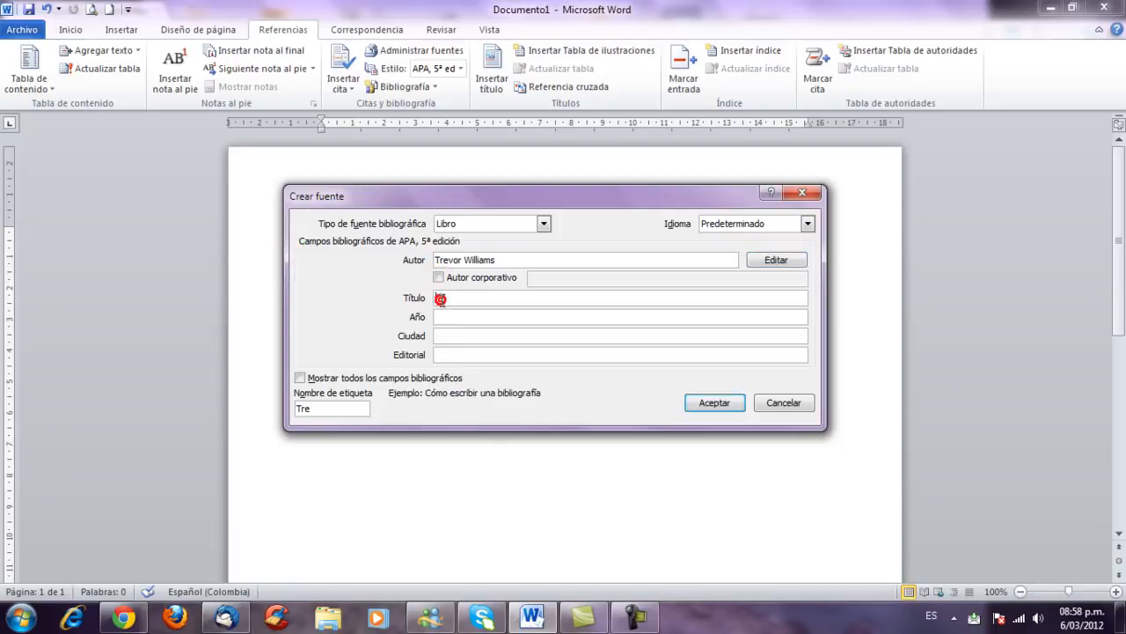
type("Historia de la Tecnología")
key("Tab")
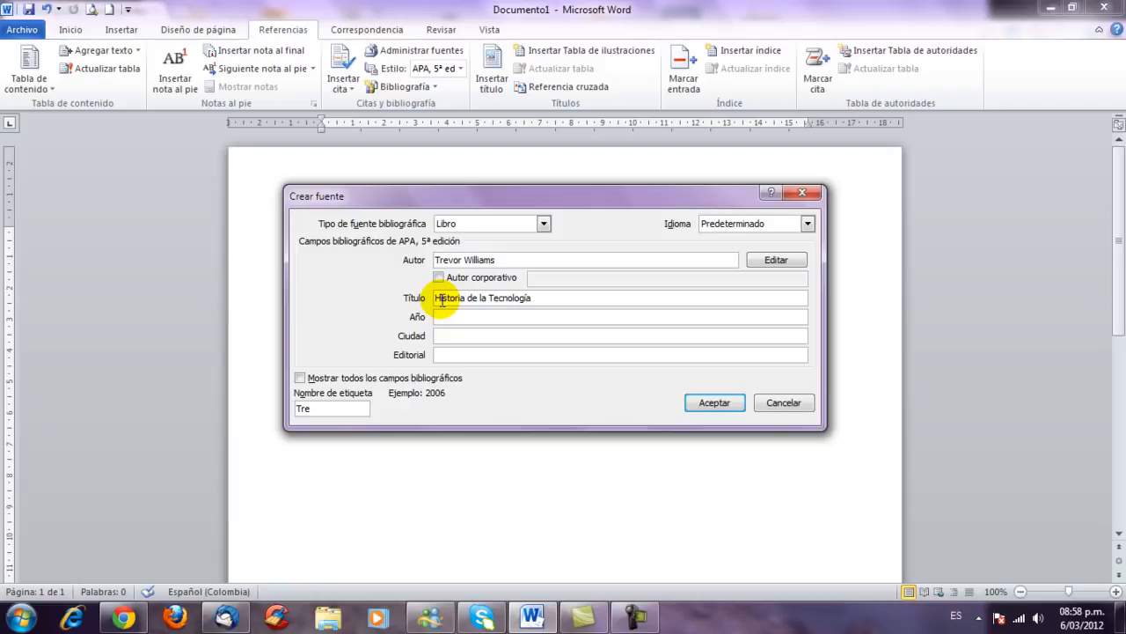
type("2000")
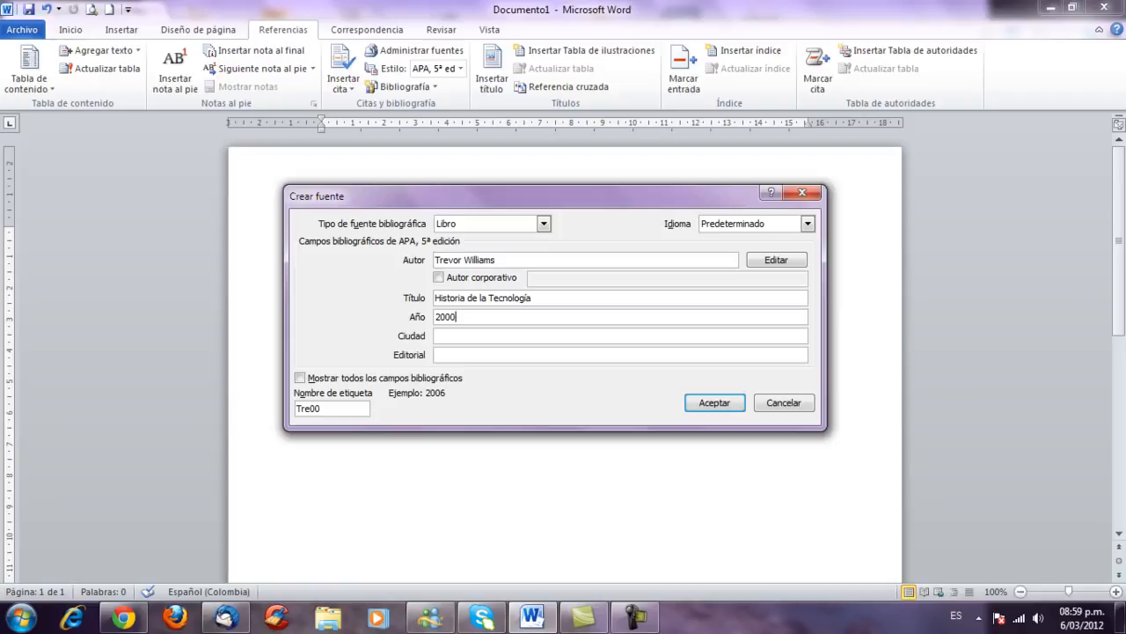
Step: Enter Madrid as the city and Siglo Veintiuno editores as the publisher
left_click(442, 333)
type("Madrid")
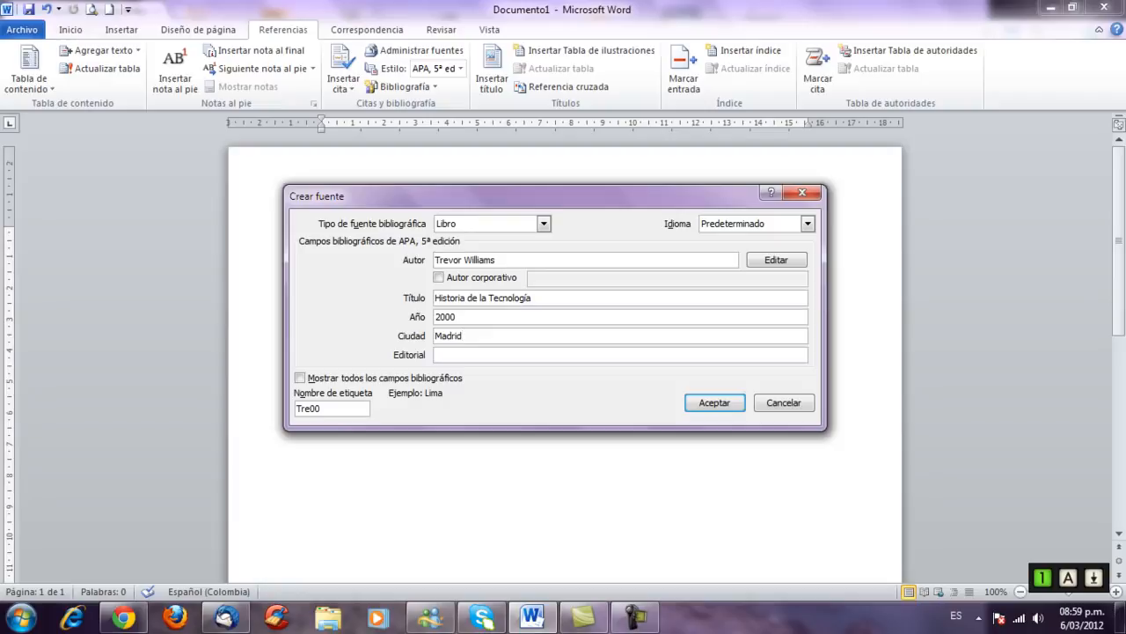
left_click(437, 355)
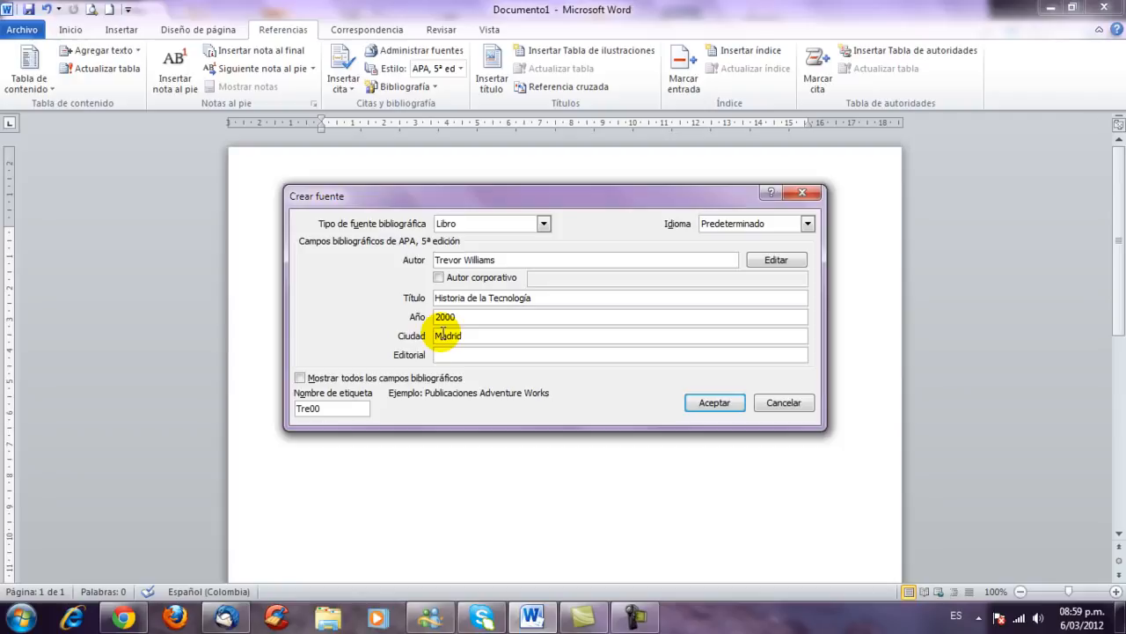
type("Siglo Ve")
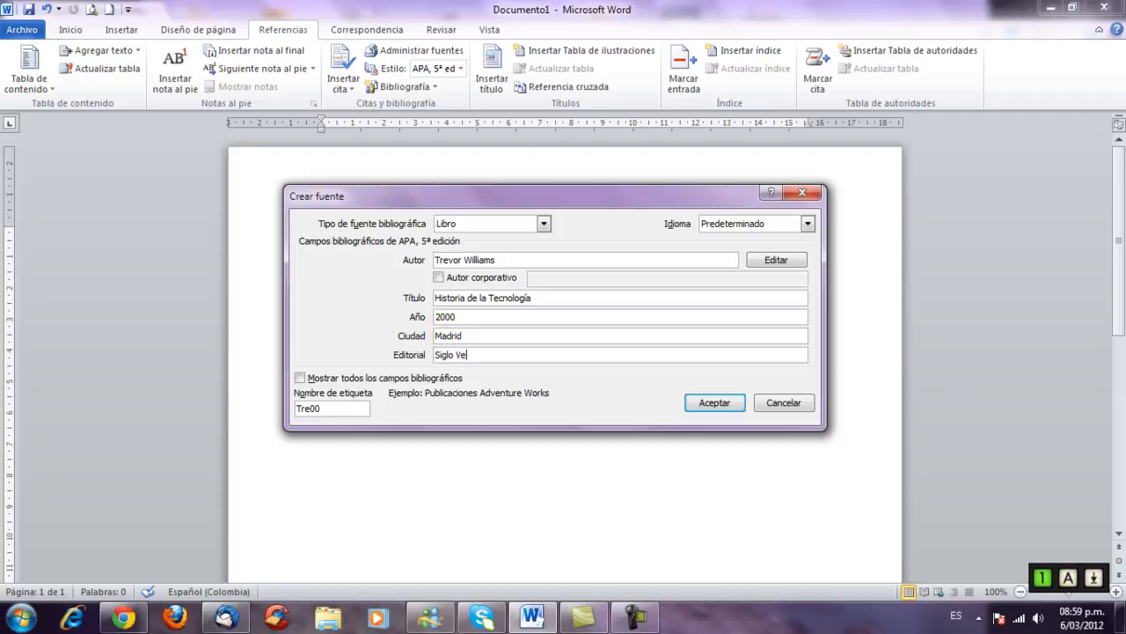
type("intiuno editores")
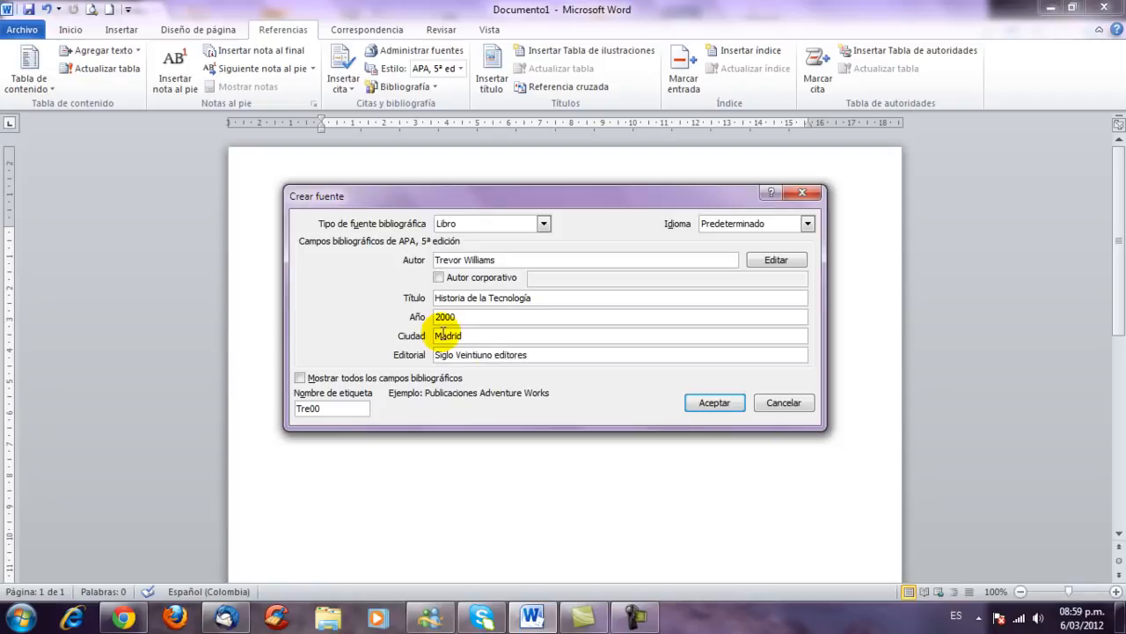
Step: Save the Historia de la Tecnología source and delete the Williams citation it inserts on the page
left_click(722, 404)
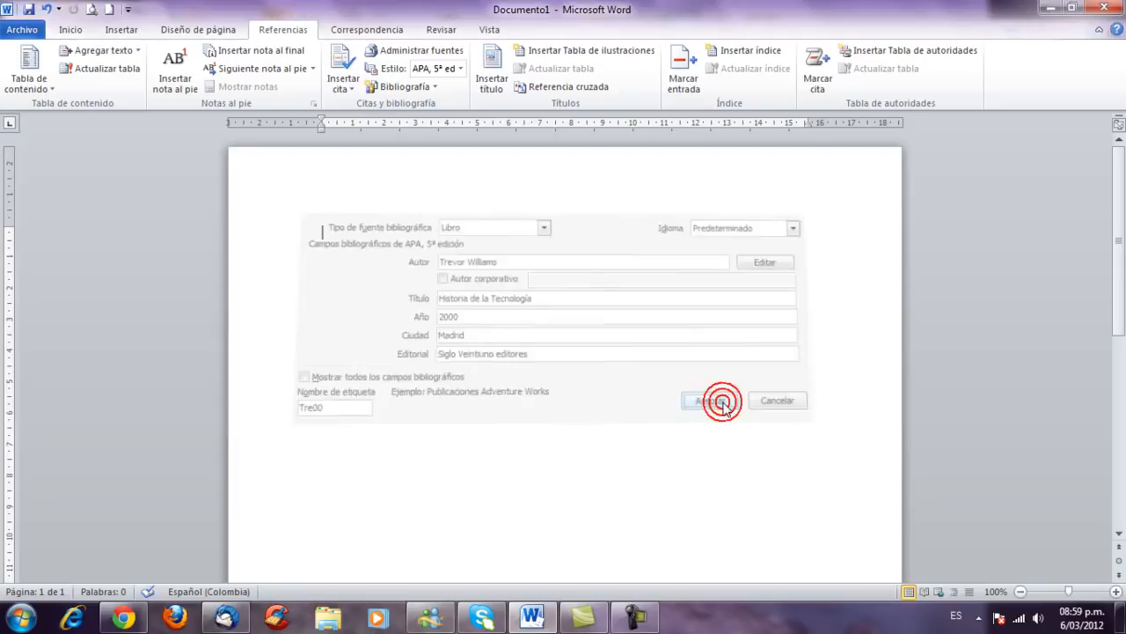
left_click(410, 231)
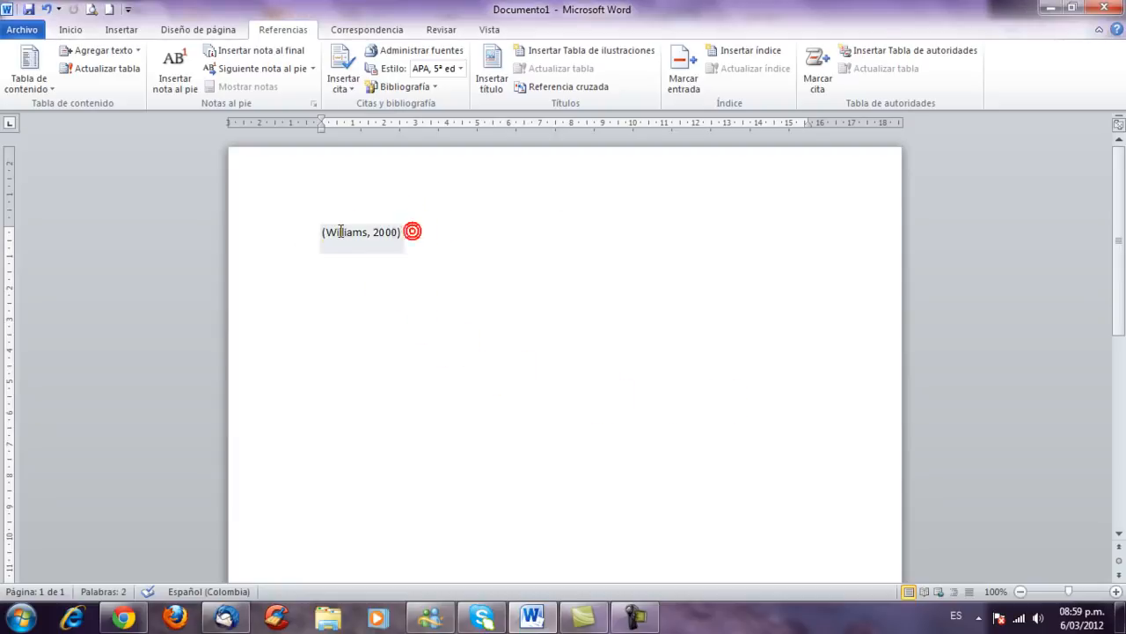
left_click(335, 232)
key("Delete")
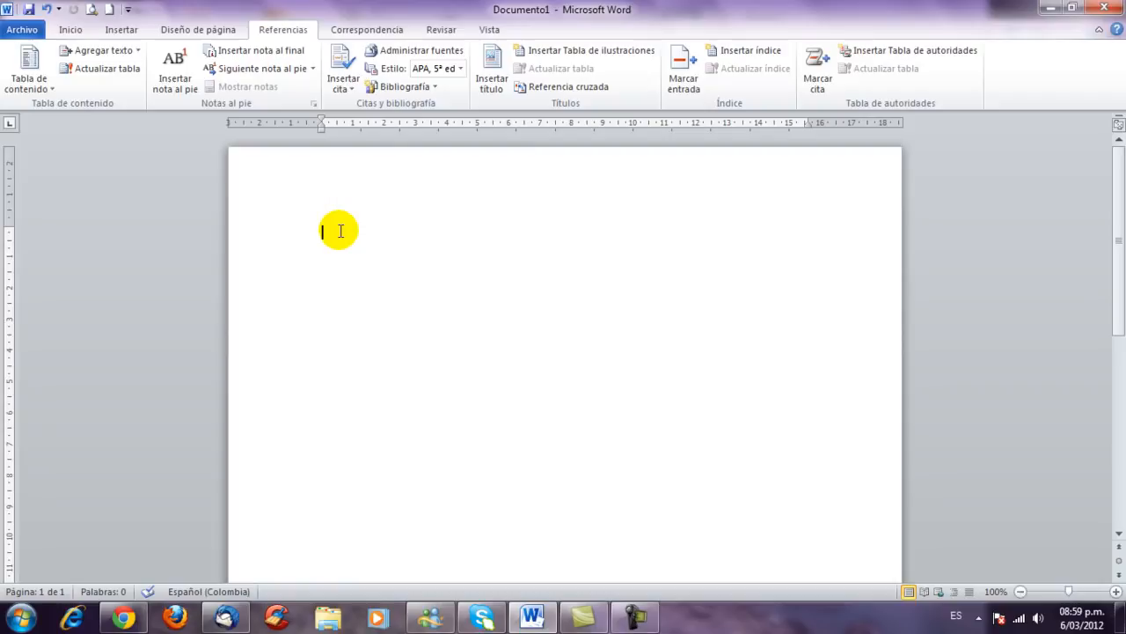
Step: Start another new citation source of type Libro and enter Jonathan Swift as its author
left_click(343, 86)
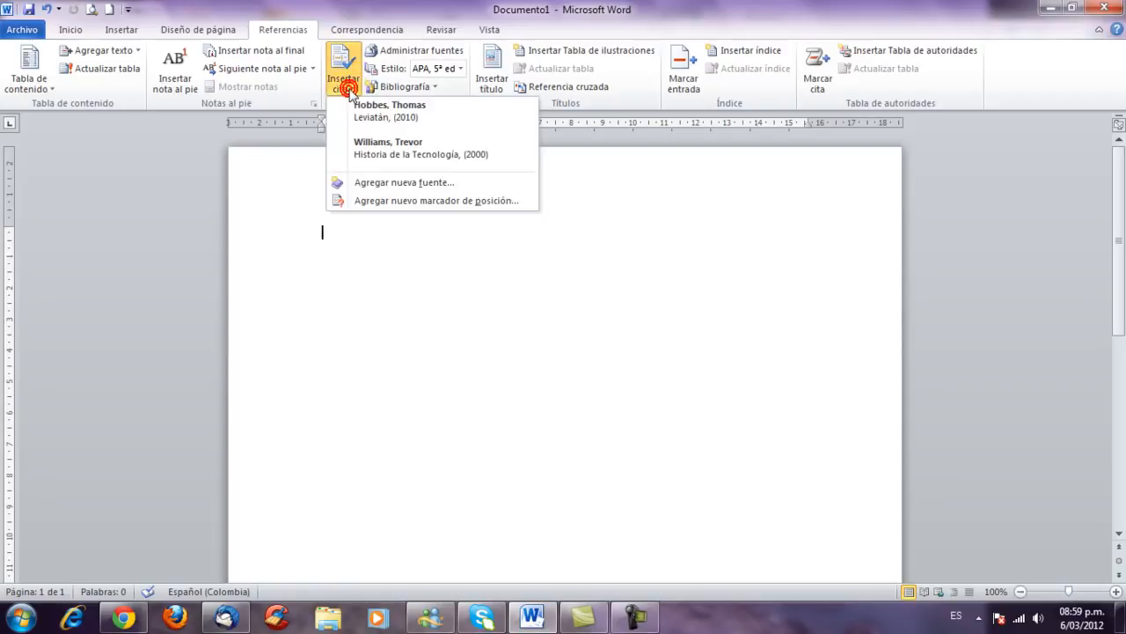
left_click(371, 184)
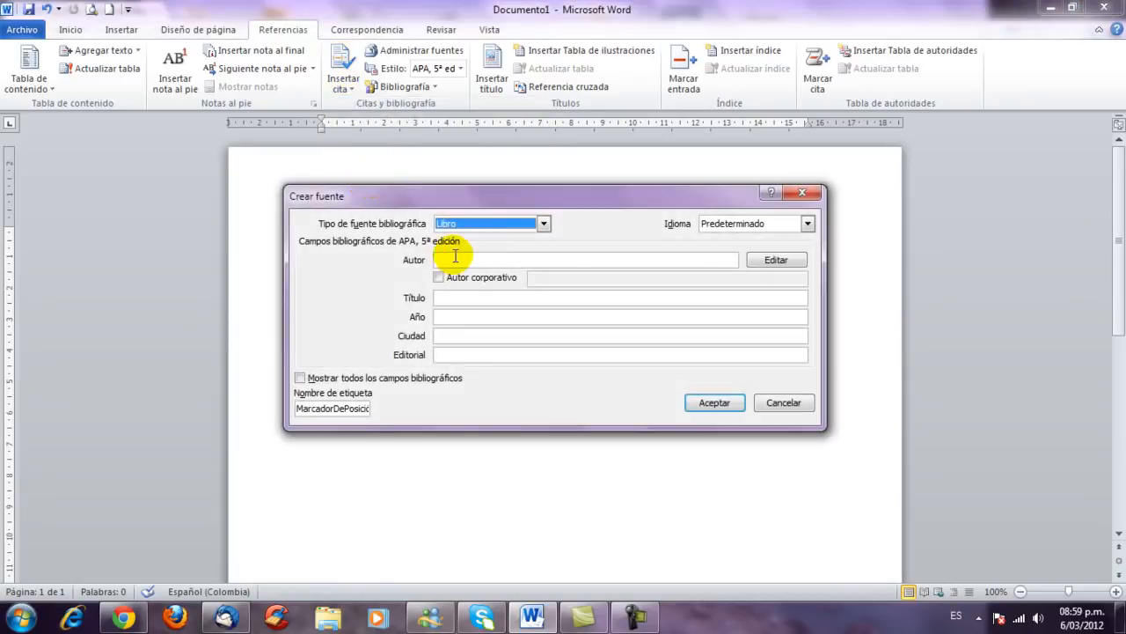
left_click(455, 256)
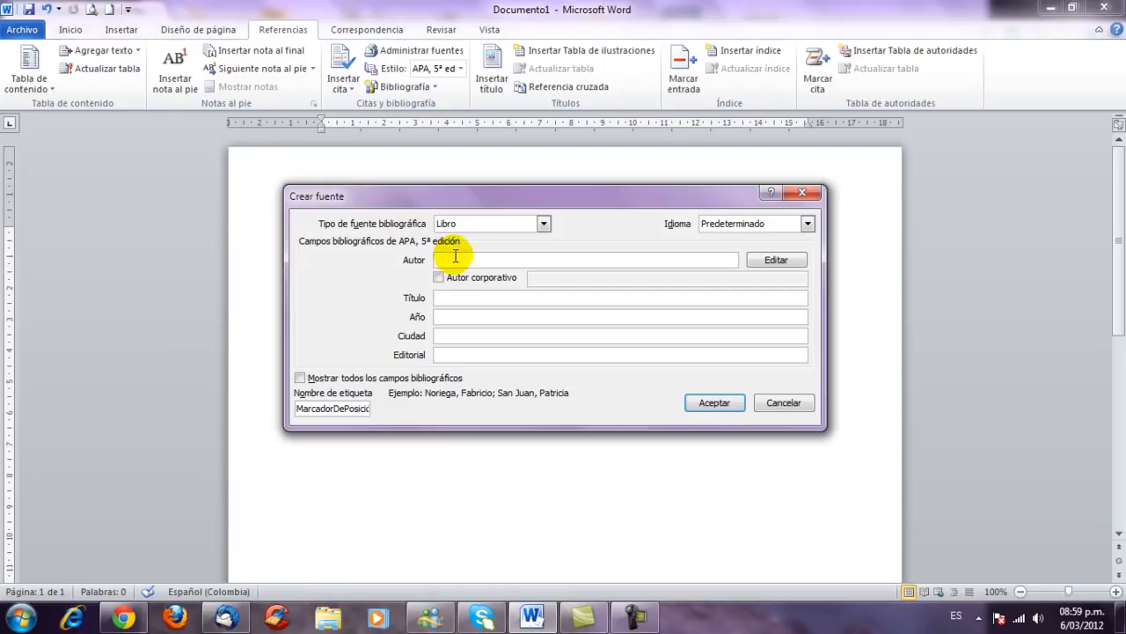
type("Jona")
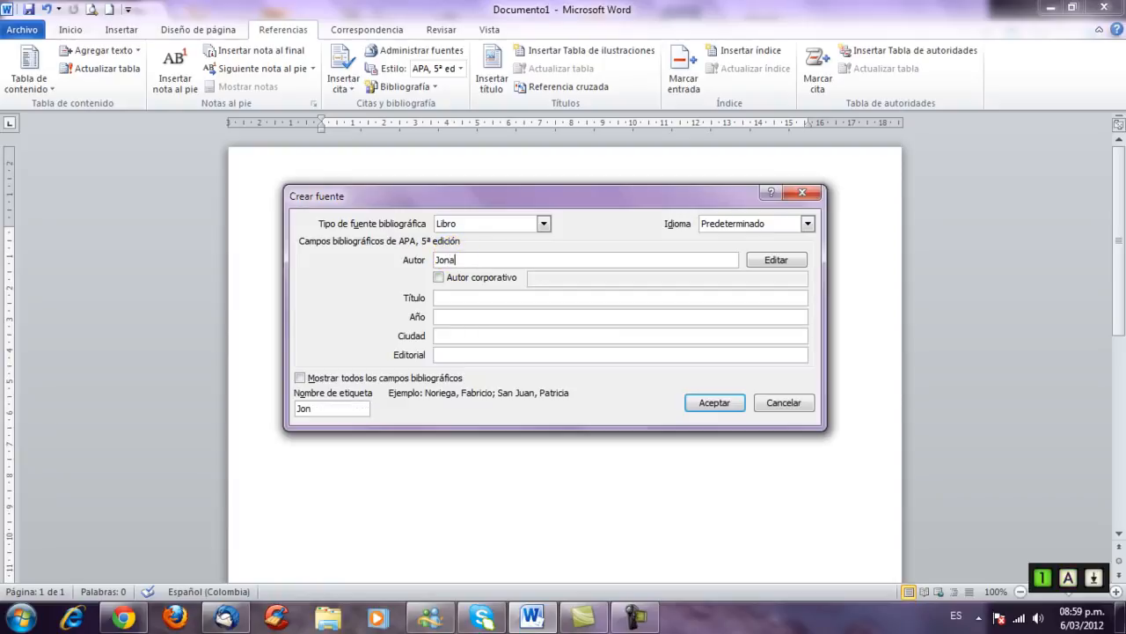
type("than Swift")
key("Tab")
key("Tab")
key("Tab")
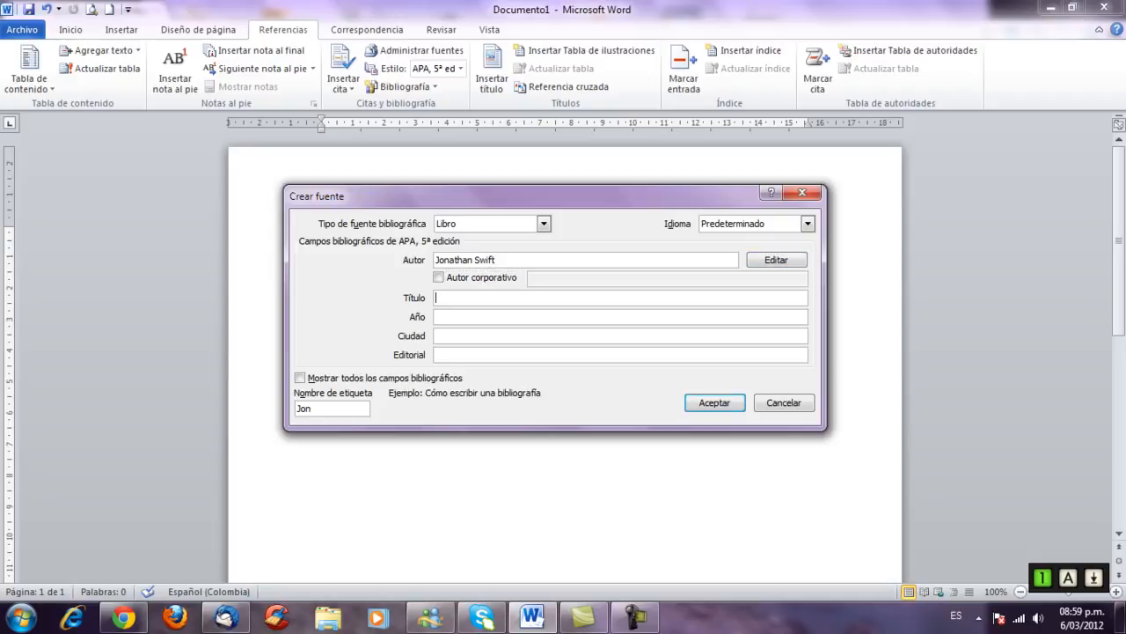
Step: Enter Los viajes de Gulliver as the book's title and 1996 as its year
type("L")
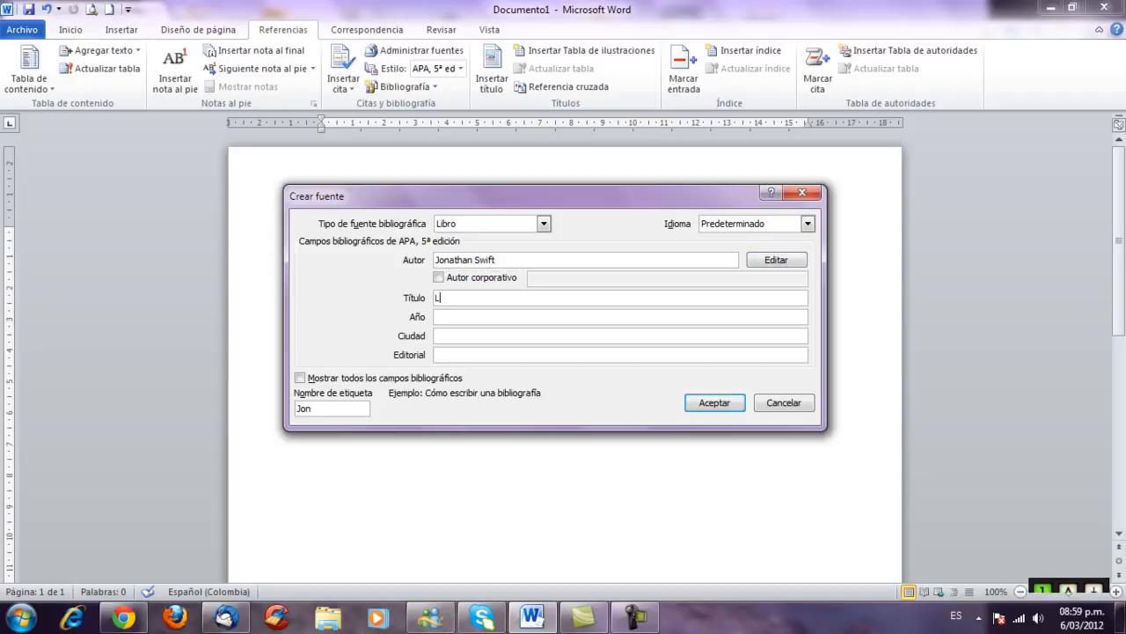
type("os viajes")
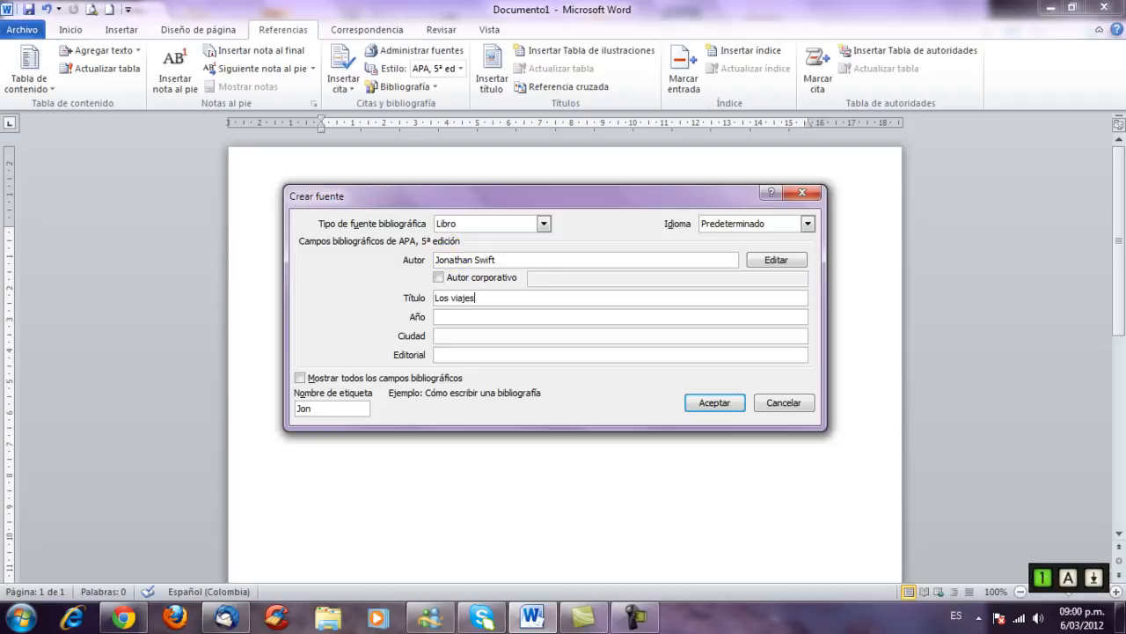
type(" de Gulliver")
key("Tab")
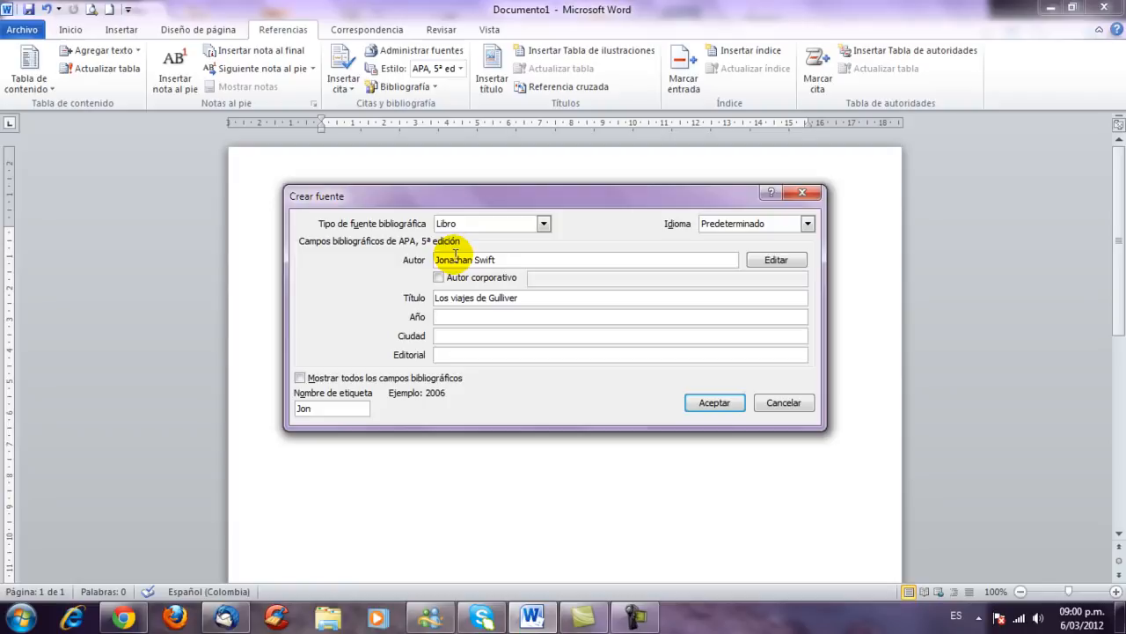
type("1996")
left_click(436, 335)
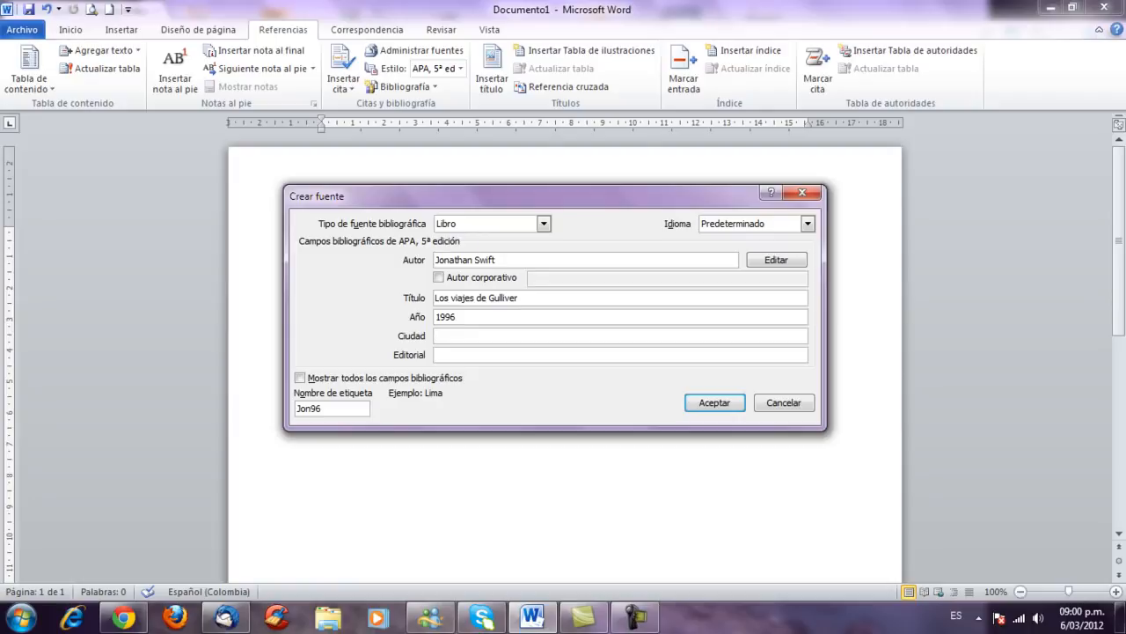
Step: Enter Bogotá as the city and Oveja Negra as the publisher
type("Bogot")
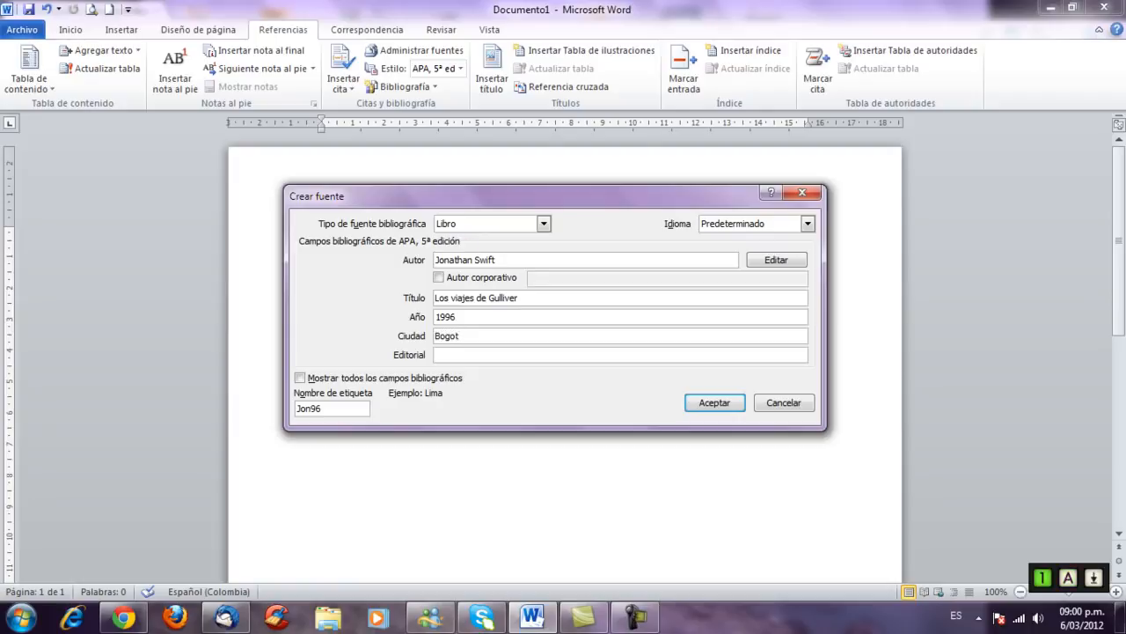
type("á")
key("Tab")
type("Ov")
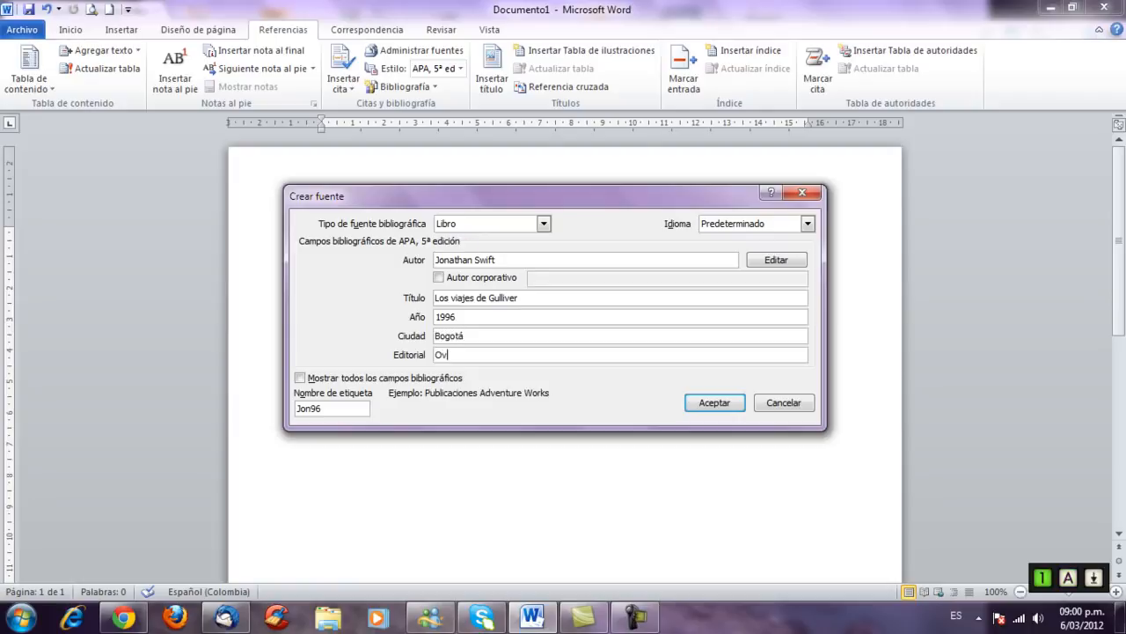
type("eja Negra")
Step: Save the Los viajes de Gulliver source and delete the Swift citation it inserts on the page
left_click(714, 404)
left_click(392, 228)
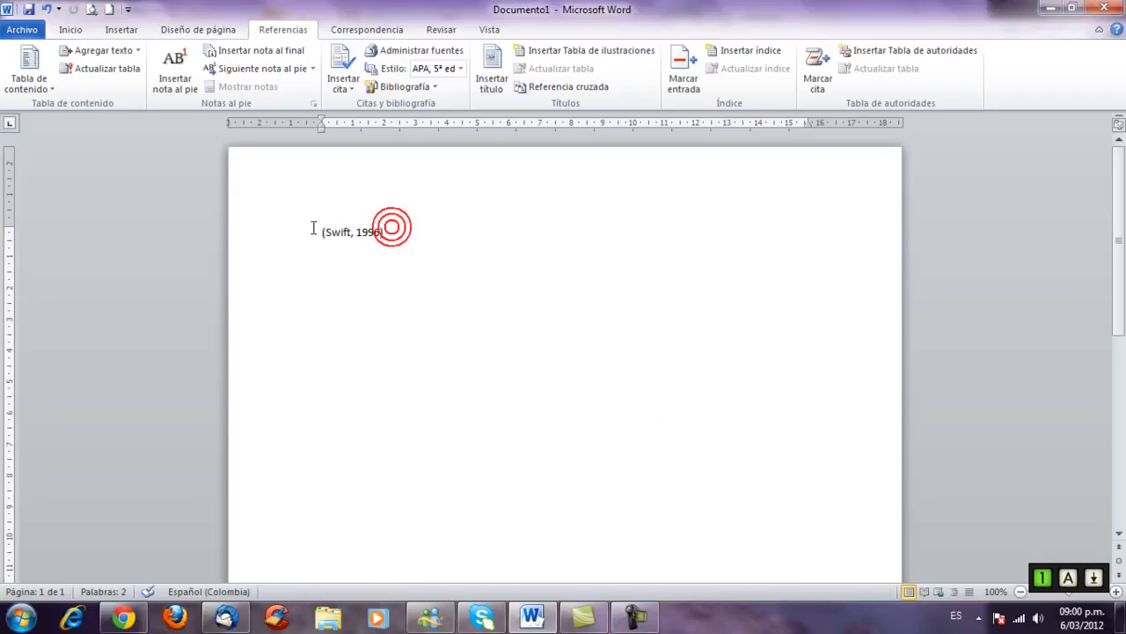
double_click(325, 235)
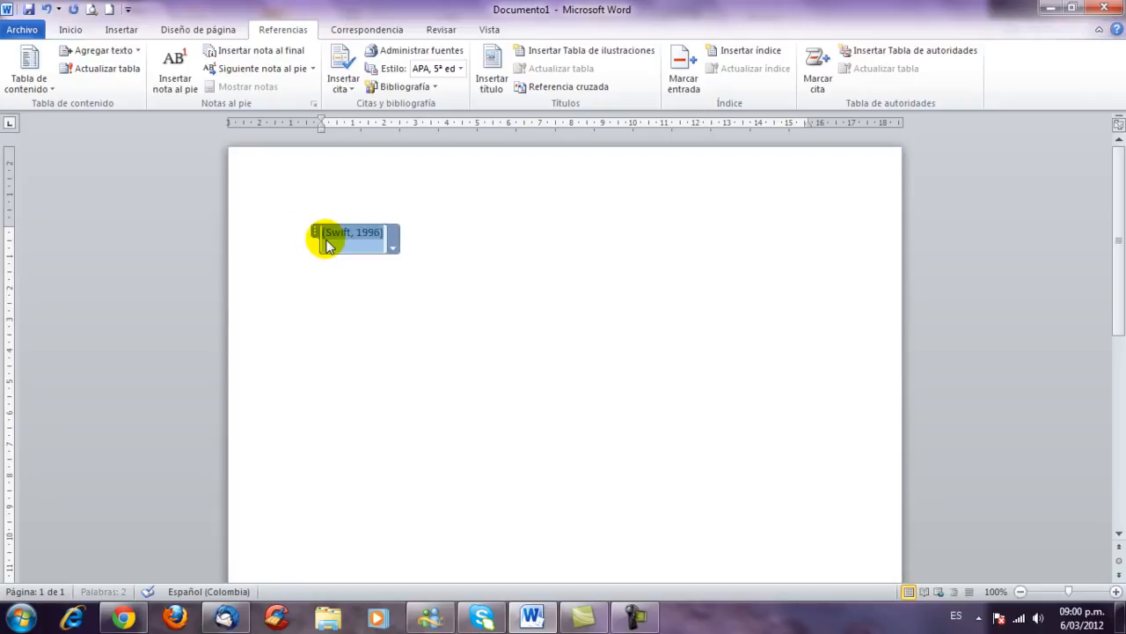
key("Delete")
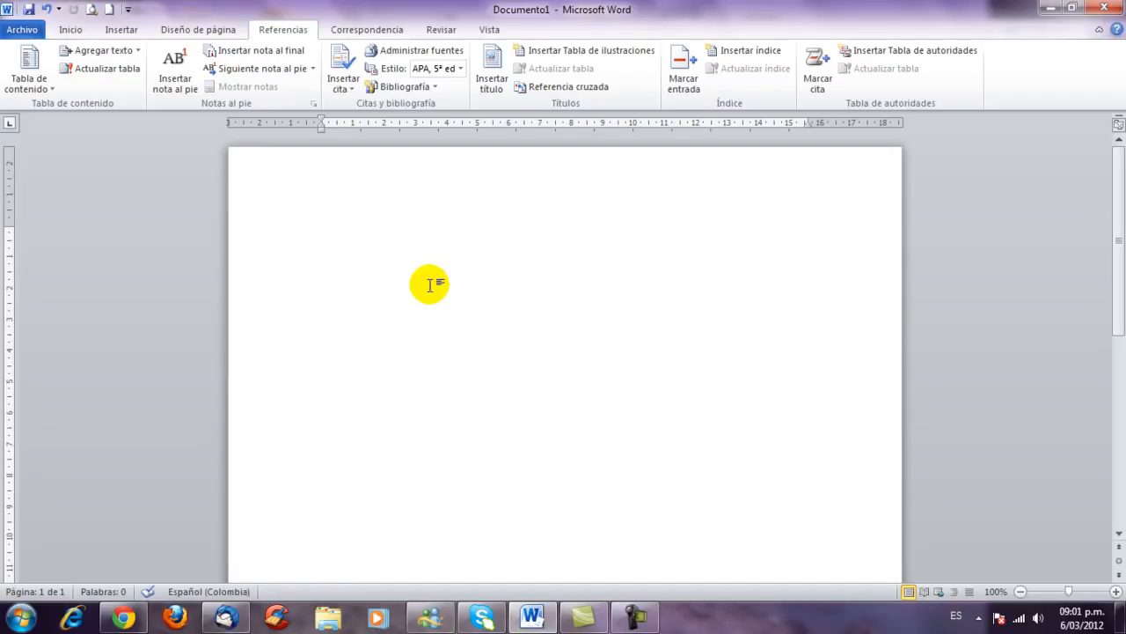
Step: Write one line of random filler letters on the empty page and enclose it in quotation marks
type("s")
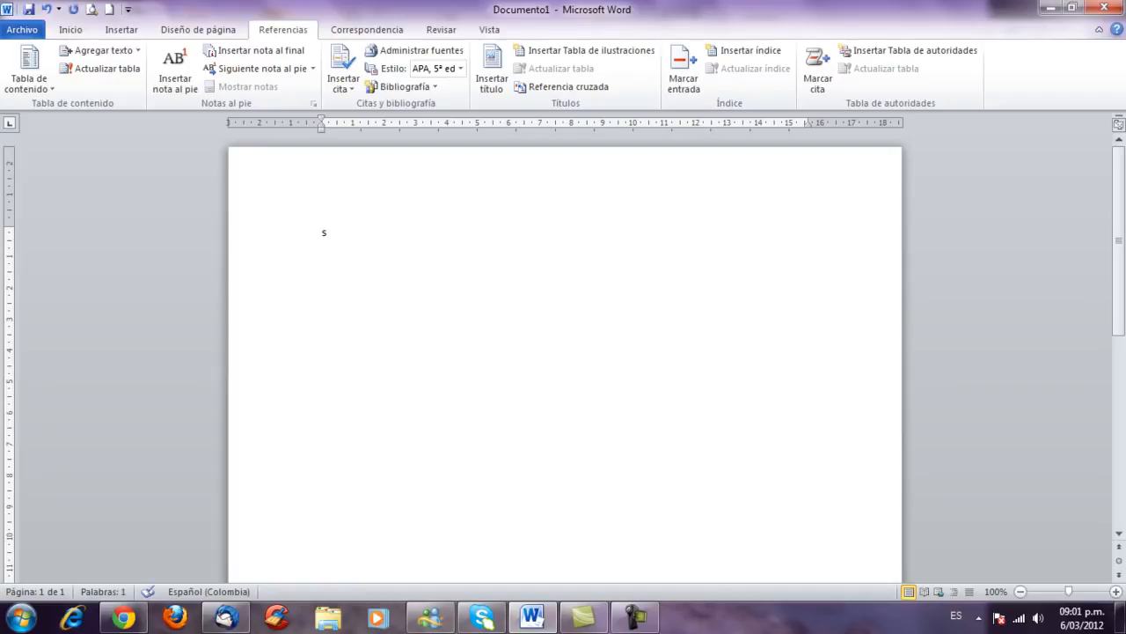
type("fkeiririridkldfldfldfldfldfoeoeroreoreoeroeroeroerodldfldflero")
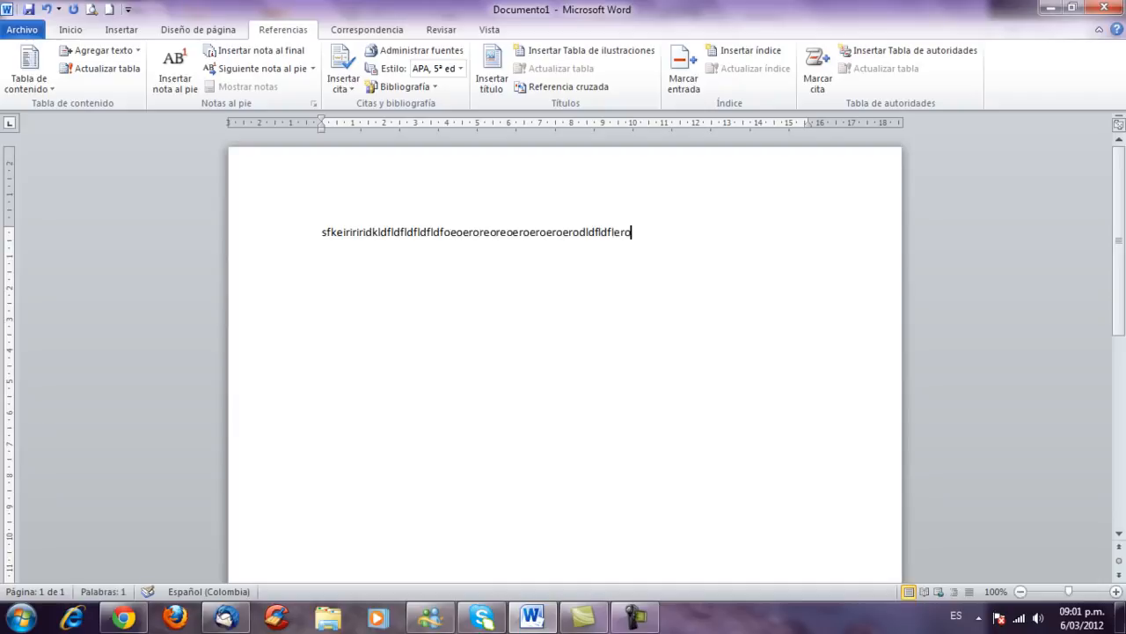
left_click(322, 230)
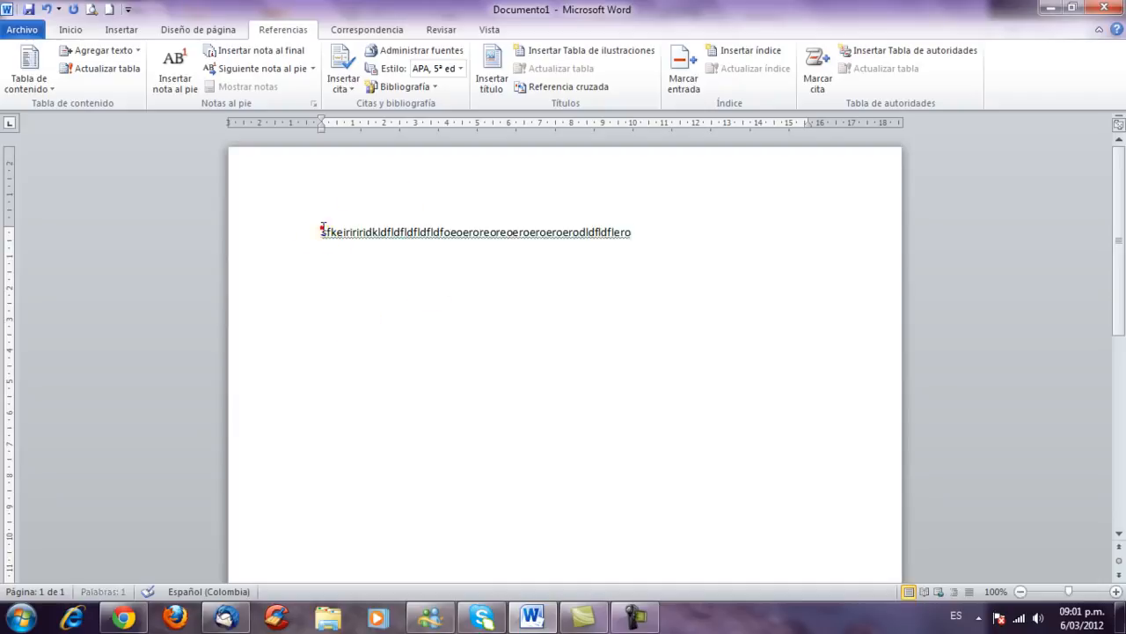
type("\"")
left_click(649, 229)
type("\"")
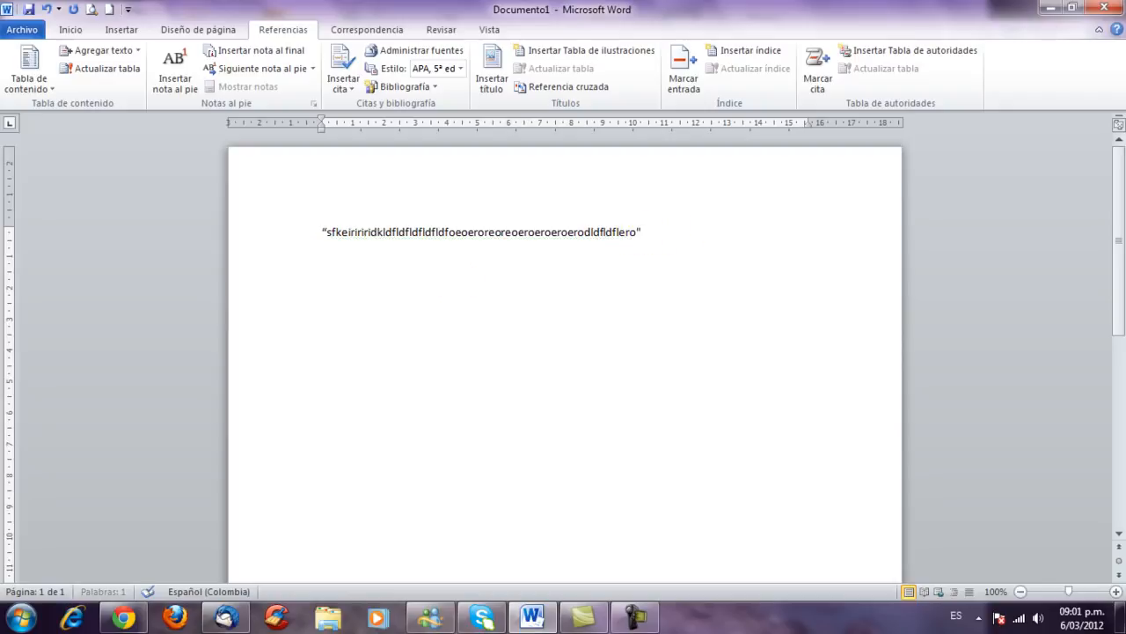
Step: Insert the citation for Swift's Los viajes de Gulliver right after the quoted filler line
left_click(343, 85)
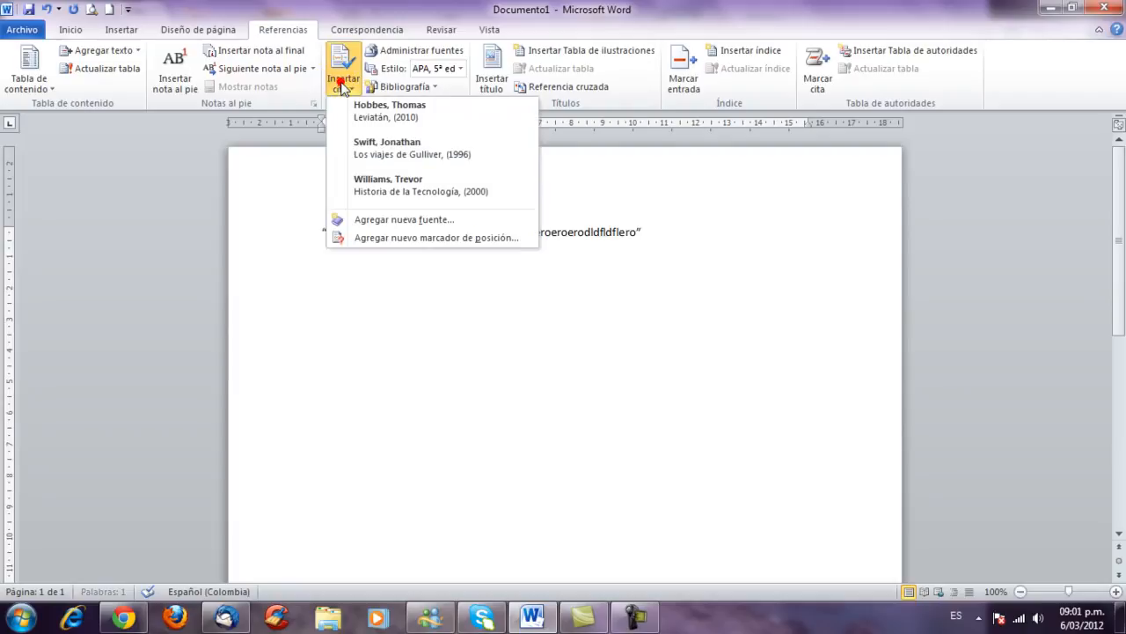
left_click(365, 166)
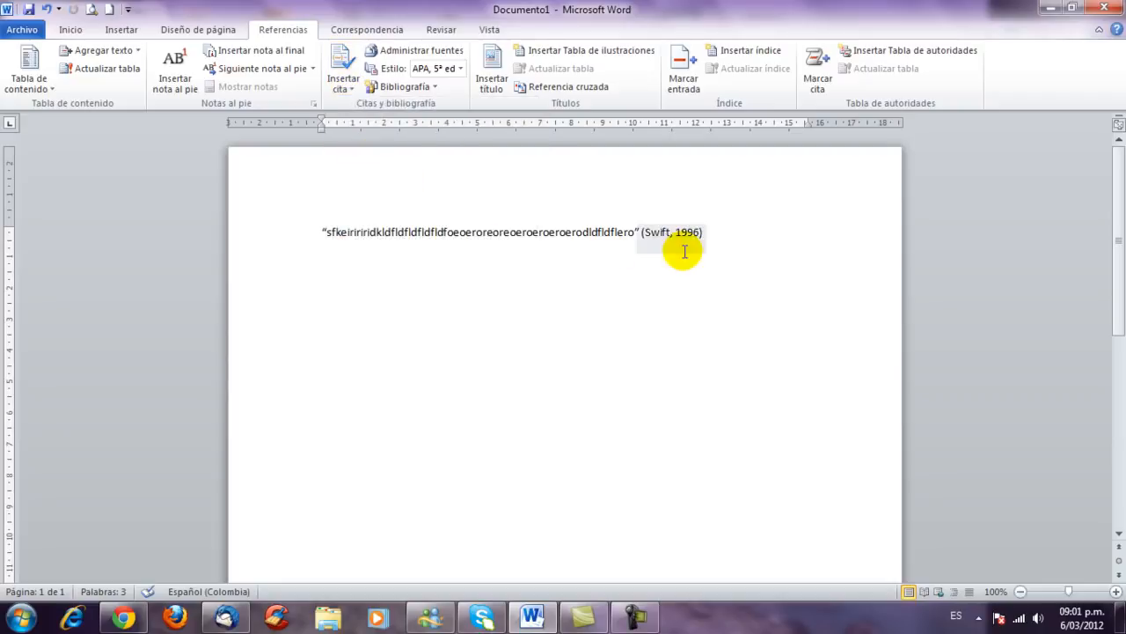
left_click(704, 227)
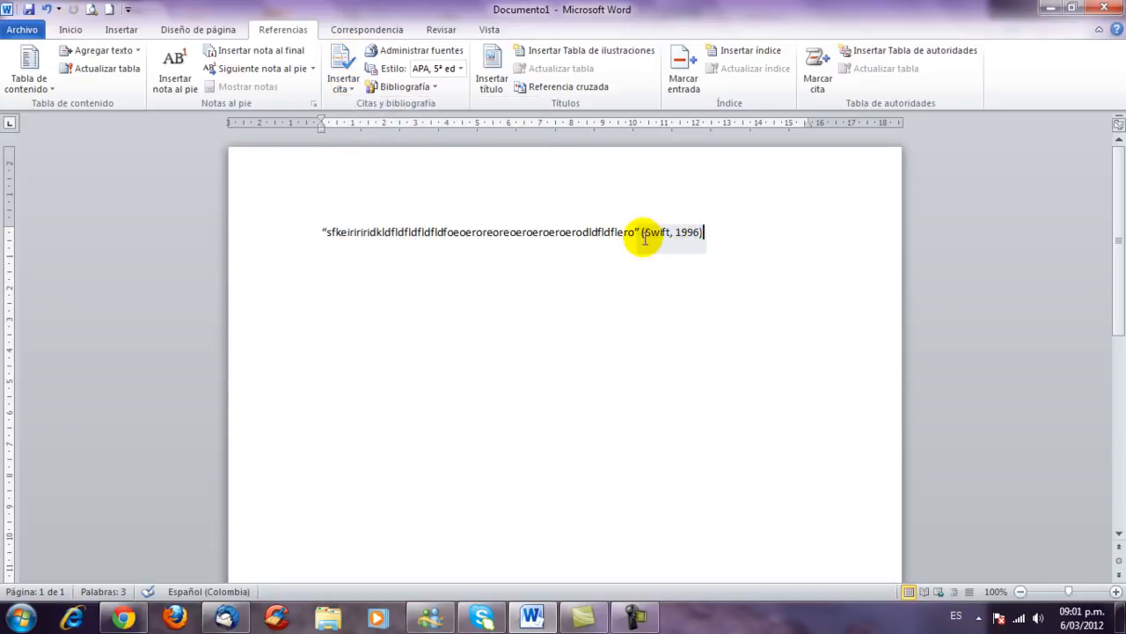
left_click(641, 234)
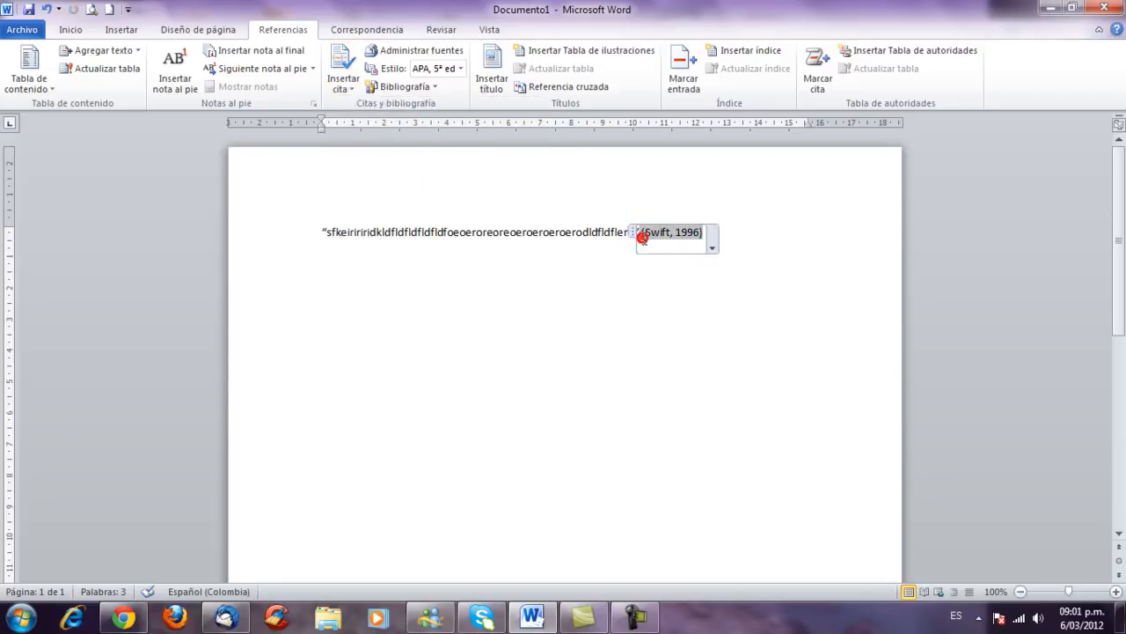
left_click(712, 246)
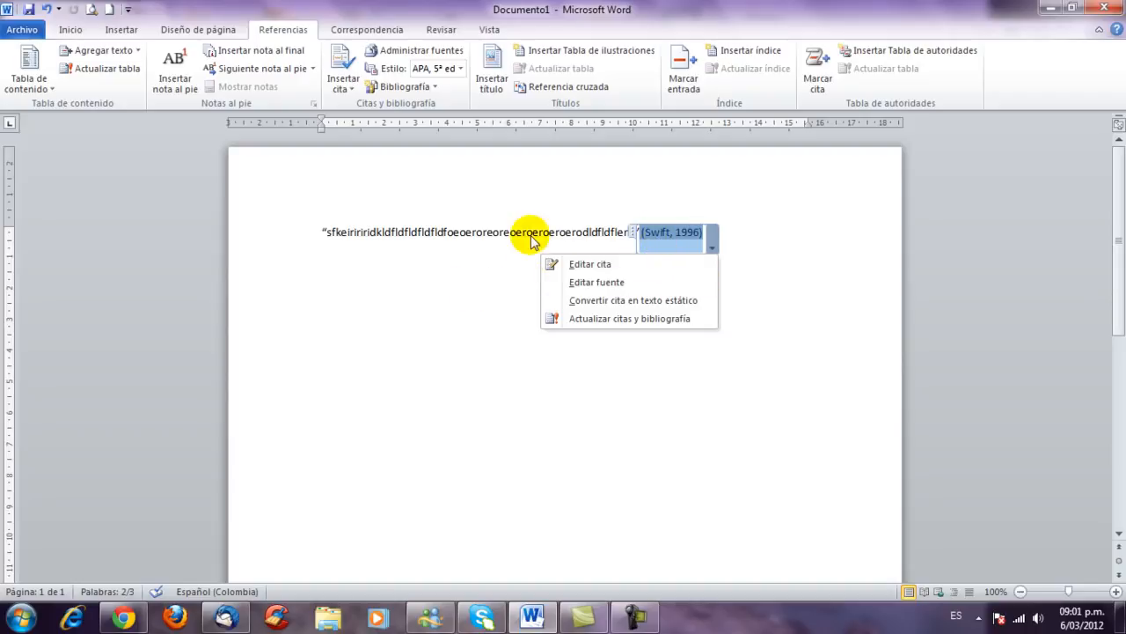
left_click(498, 271)
left_click(538, 280)
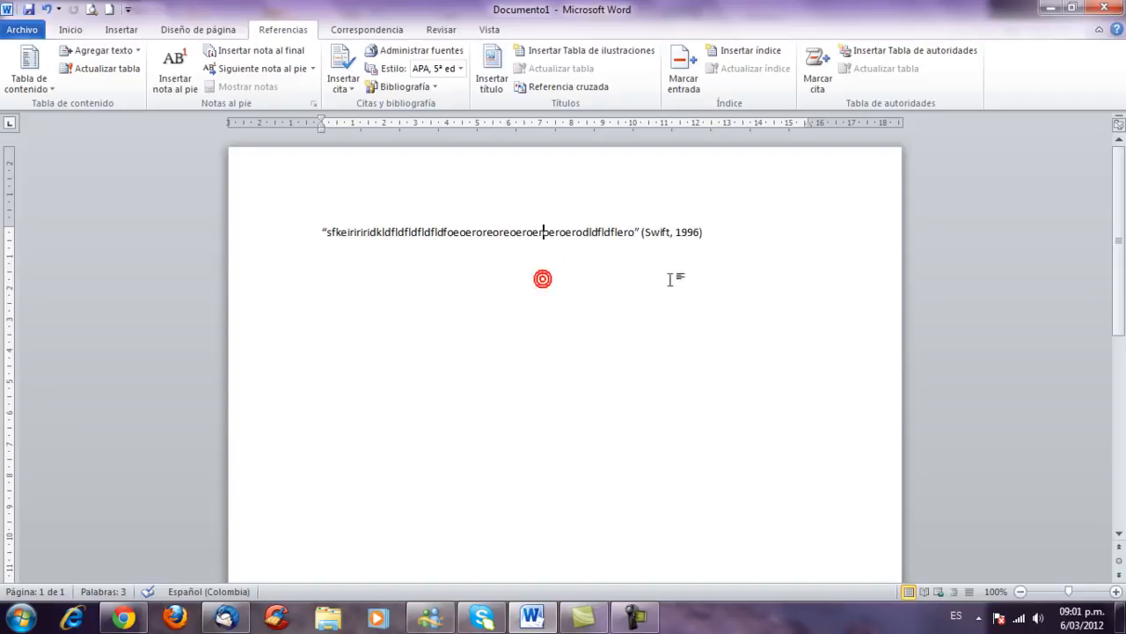
left_click(544, 234)
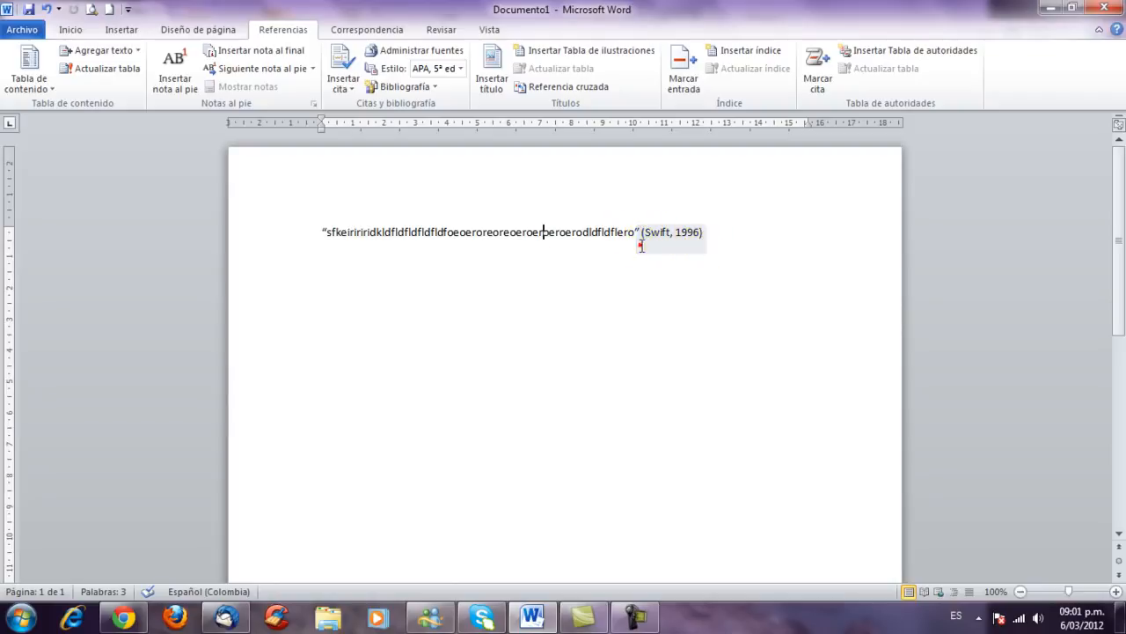
Step: Edit the Swift citation after the quoted line to add page 56
left_click(643, 243)
left_click(712, 245)
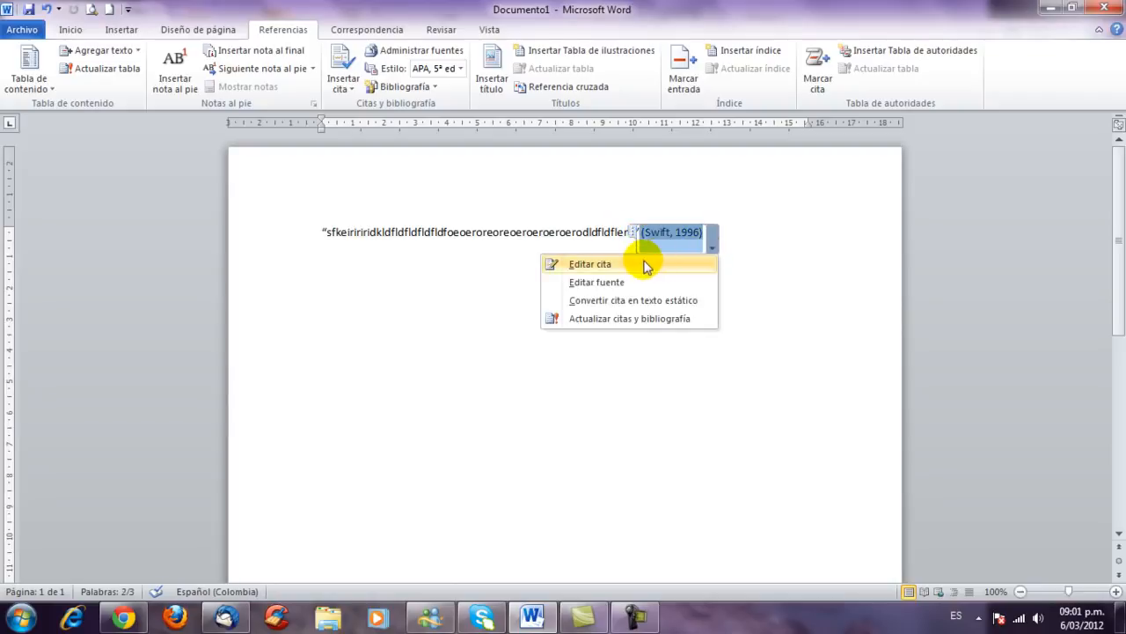
left_click(616, 265)
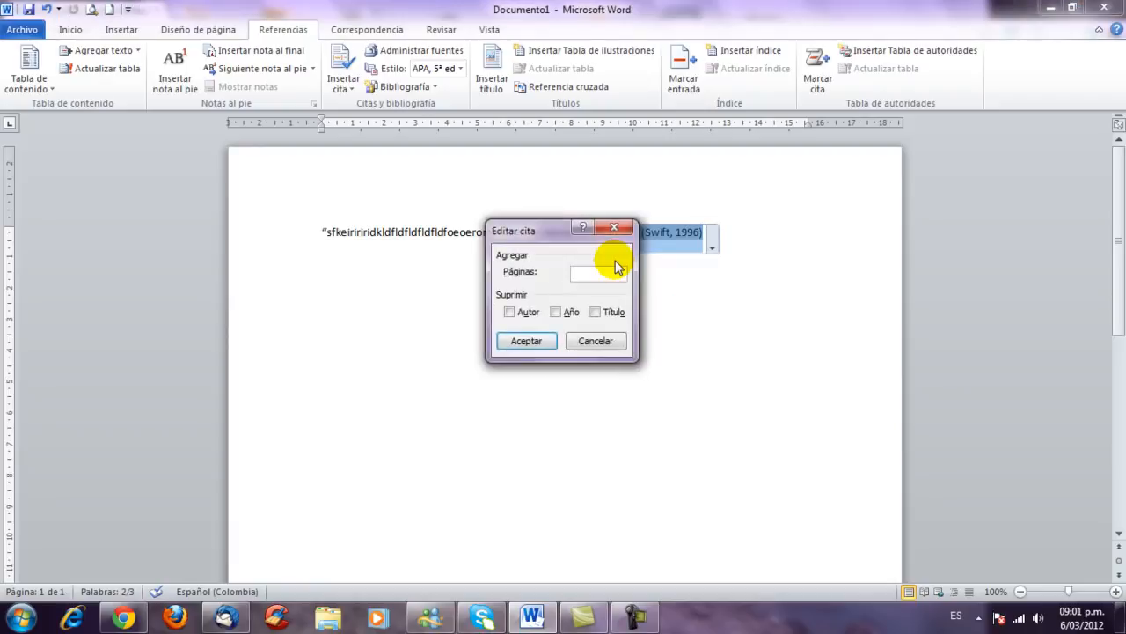
left_click(594, 275)
left_click(595, 274)
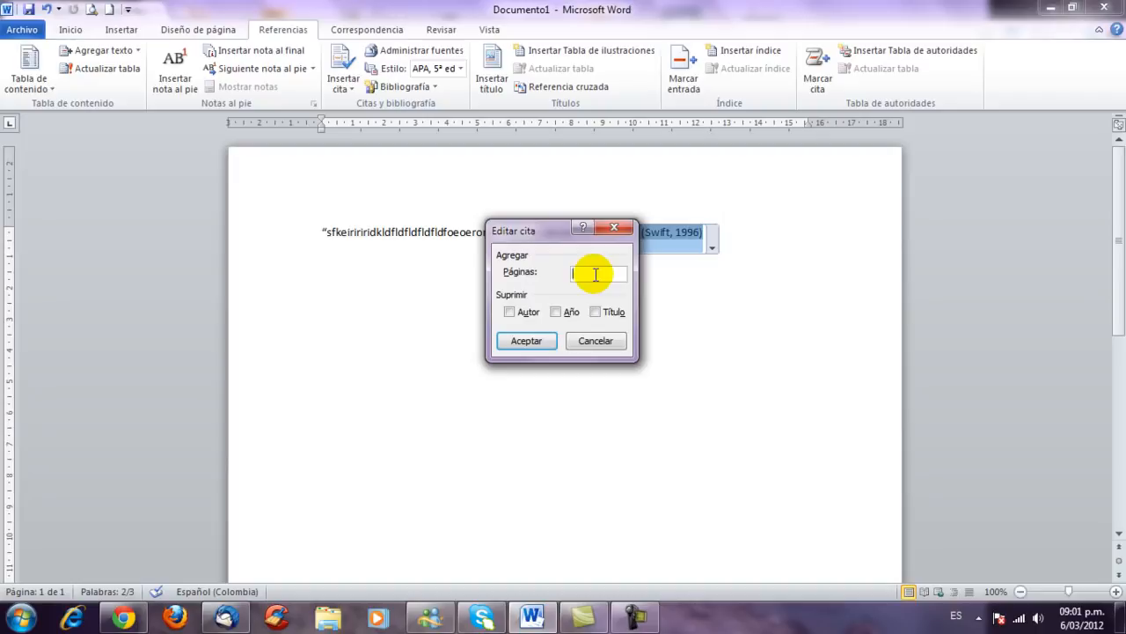
type("56")
left_click(525, 339)
left_click(535, 467)
left_click(580, 346)
left_click(583, 345)
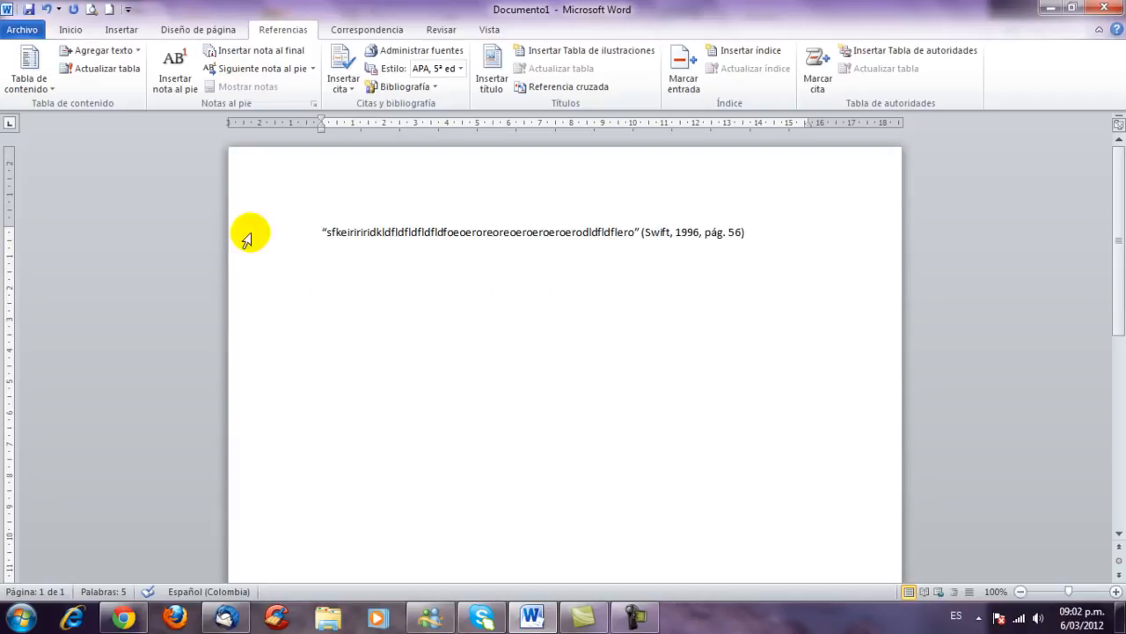
left_click(319, 232)
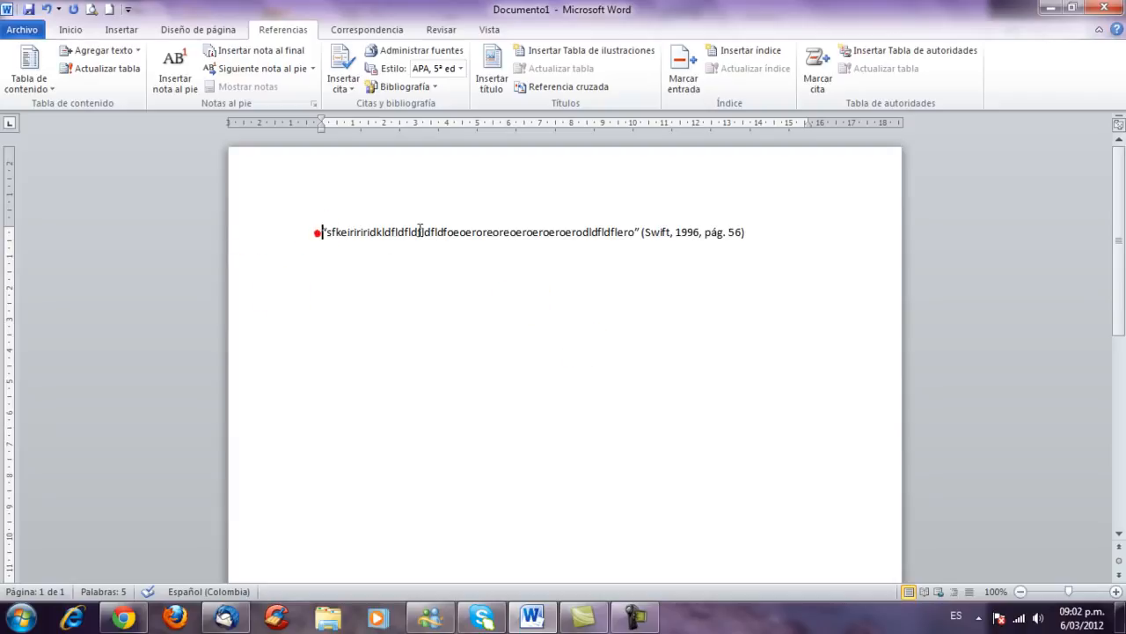
left_click(636, 233)
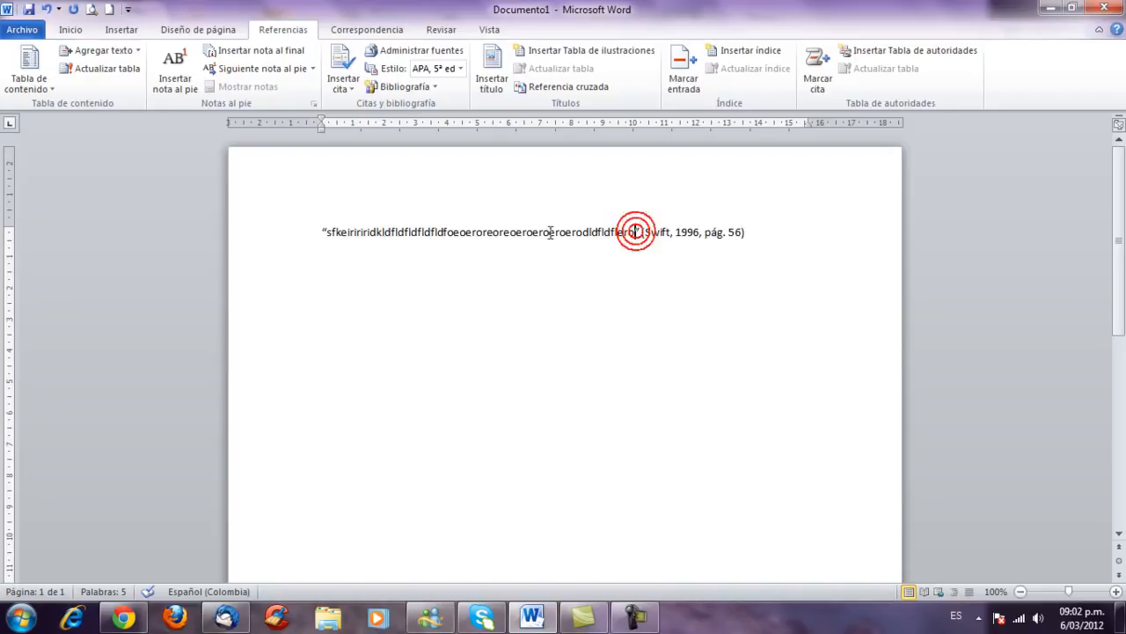
left_click(321, 233)
left_click(636, 233)
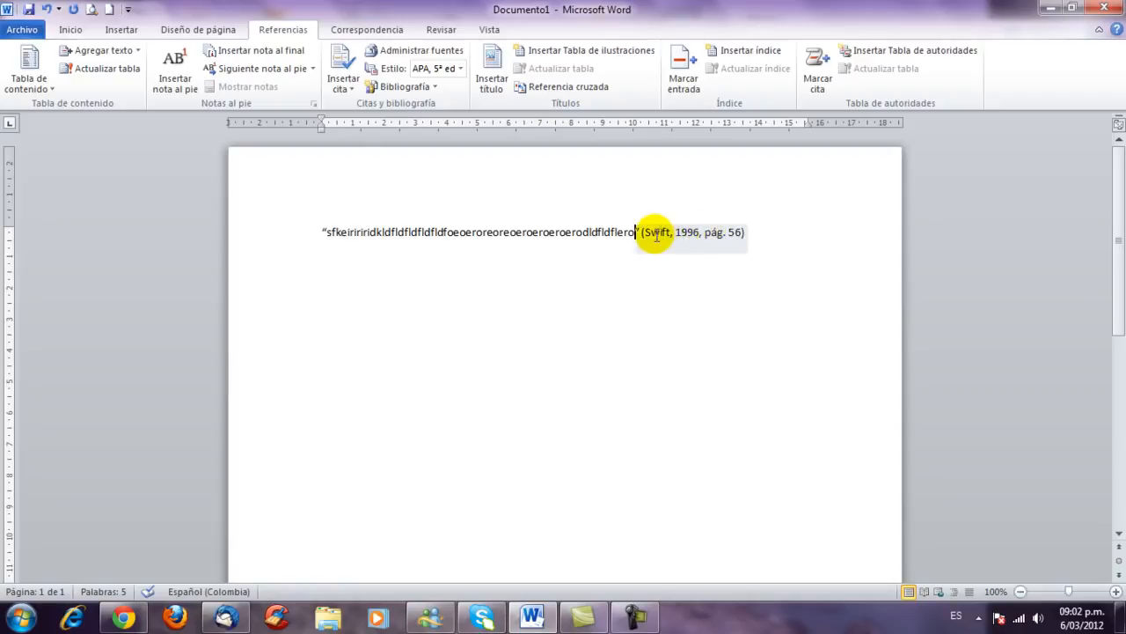
Step: Write a second line of random filler letters below the Swift quote and enclose it in quotation marks
left_click(792, 239)
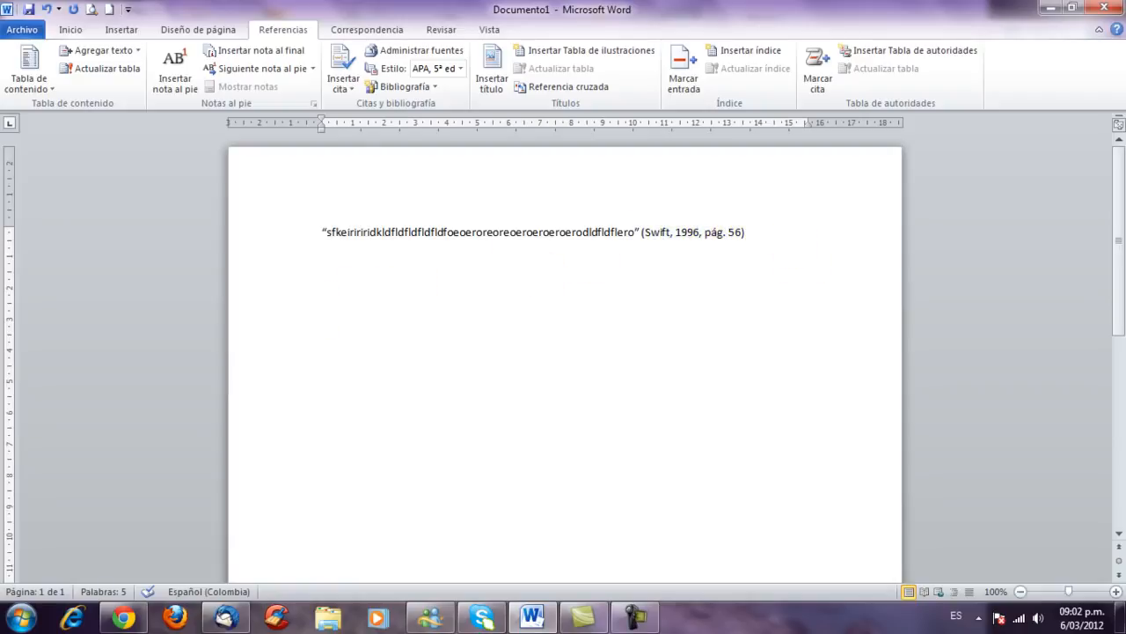
type("fjkkfjaslfkjaslkfjasflkjsadñflkj")
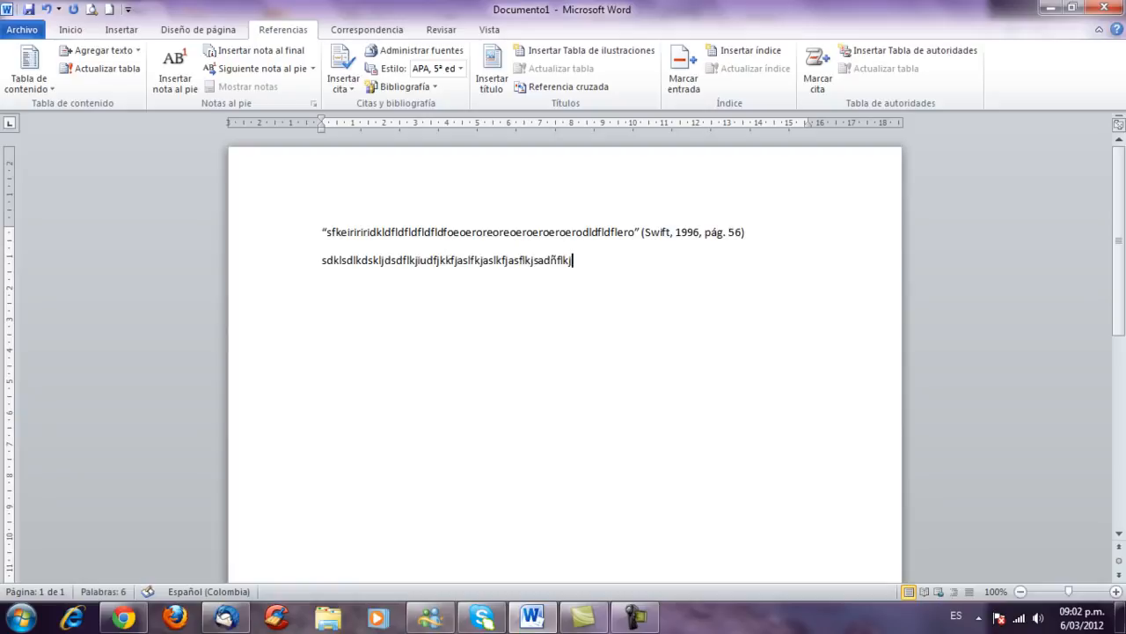
type("\"")
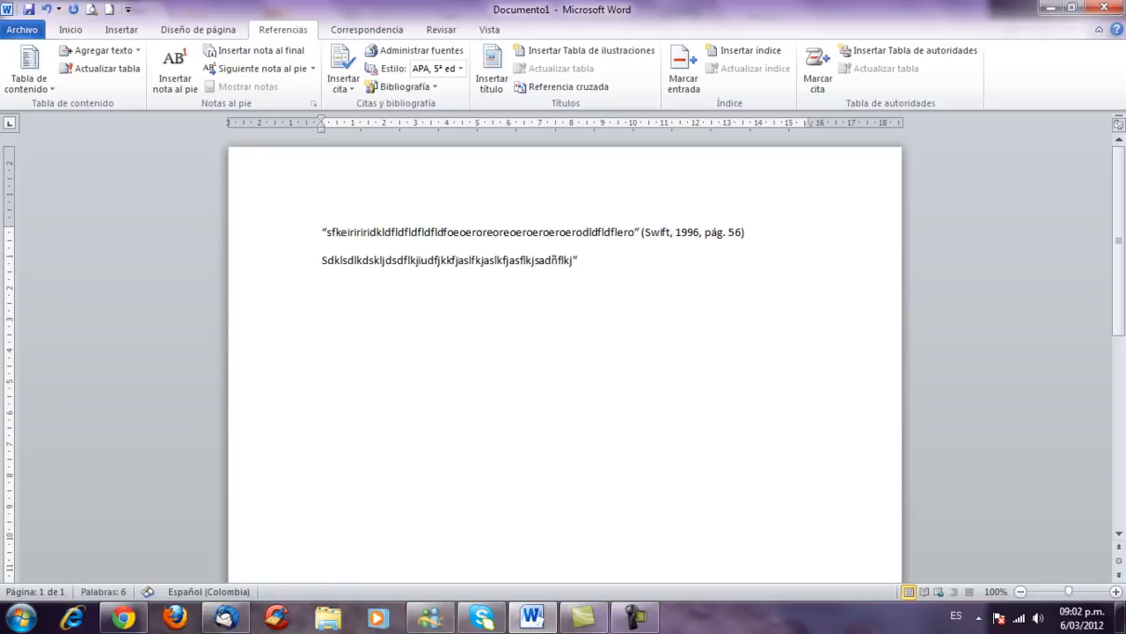
left_click(323, 262)
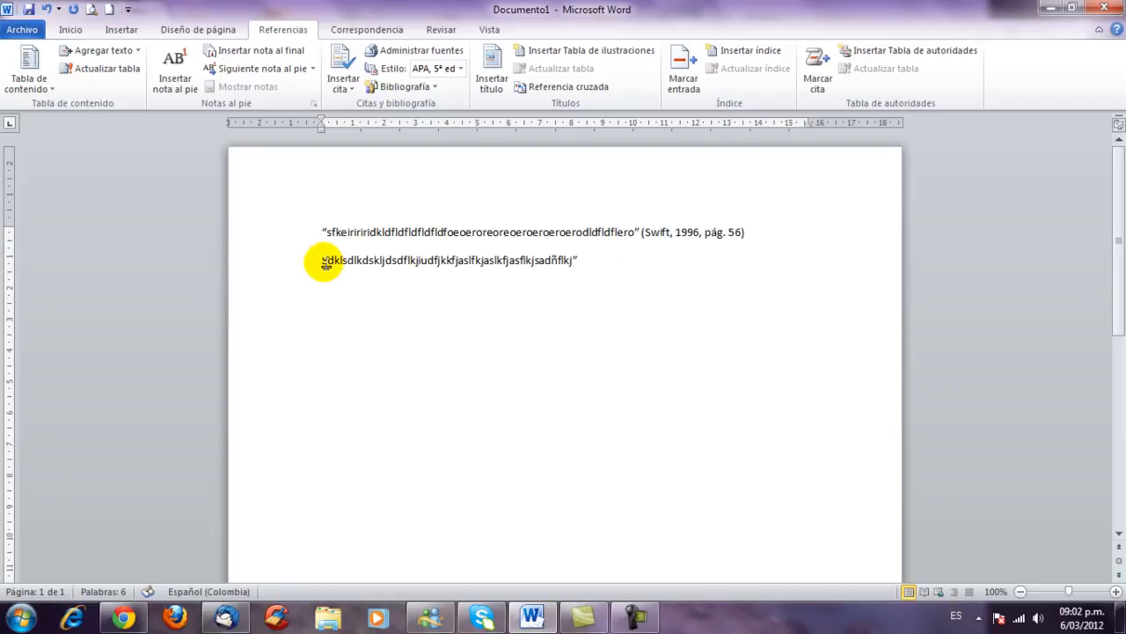
type("\"")
Step: Insert the citation for Hobbes's Leviatán right after the second quoted filler line
left_click(582, 262)
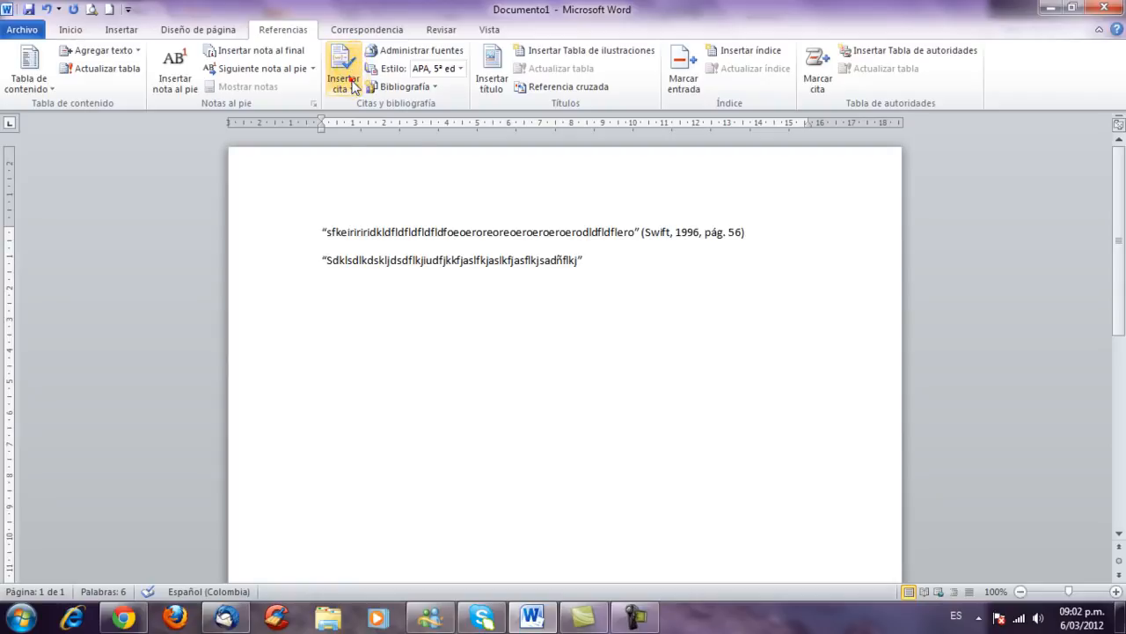
left_click(352, 86)
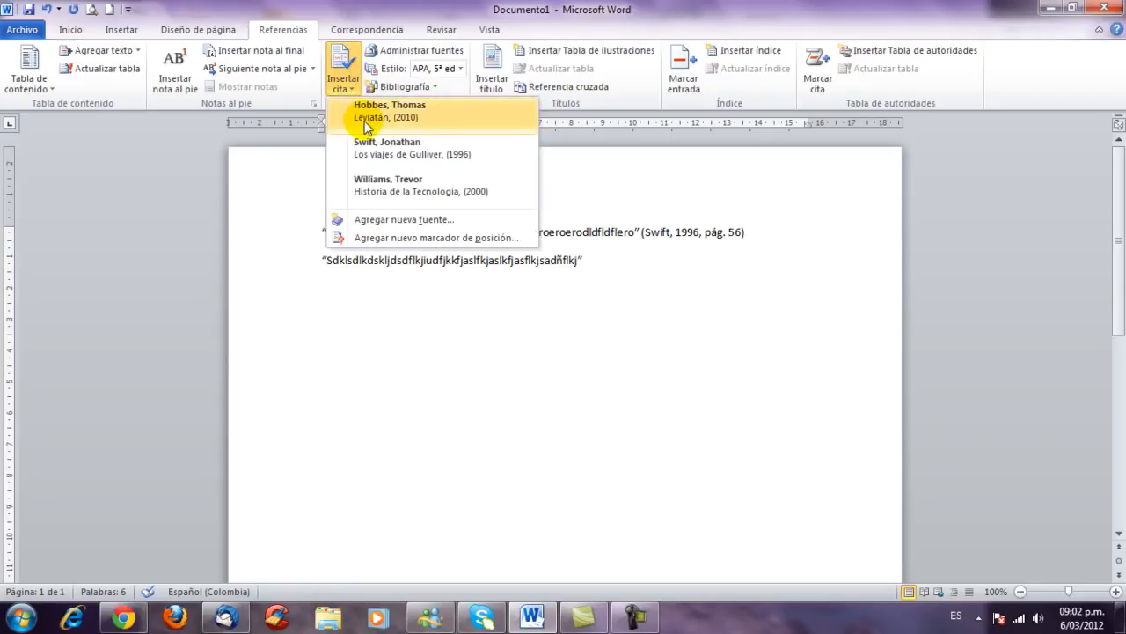
left_click(366, 121)
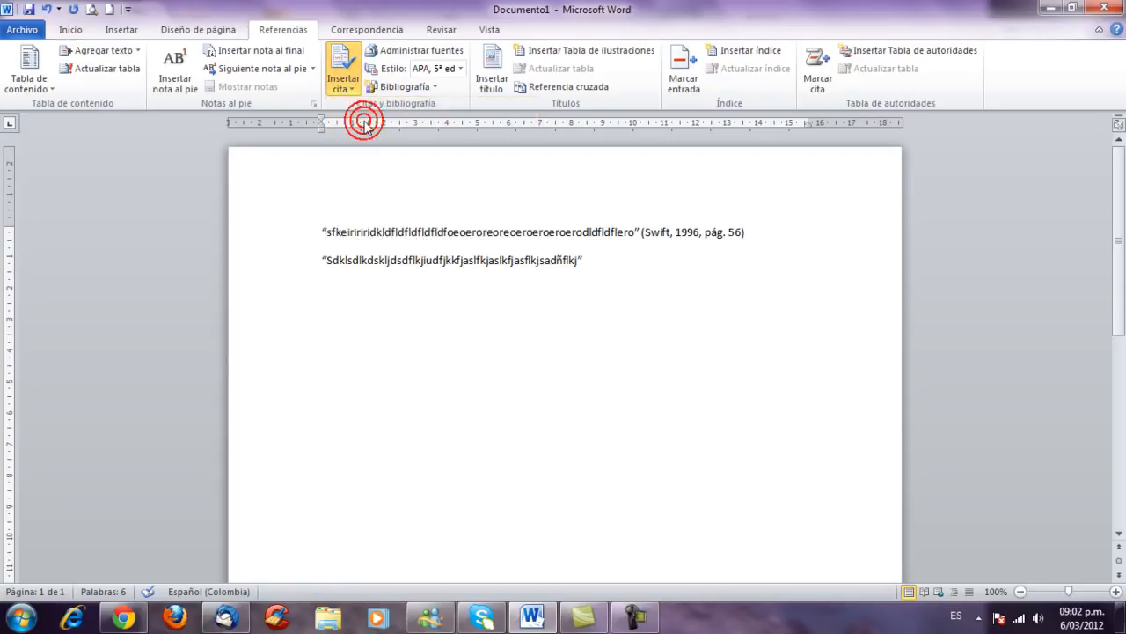
Step: Edit the Hobbes citation to add page 120
left_click(648, 266)
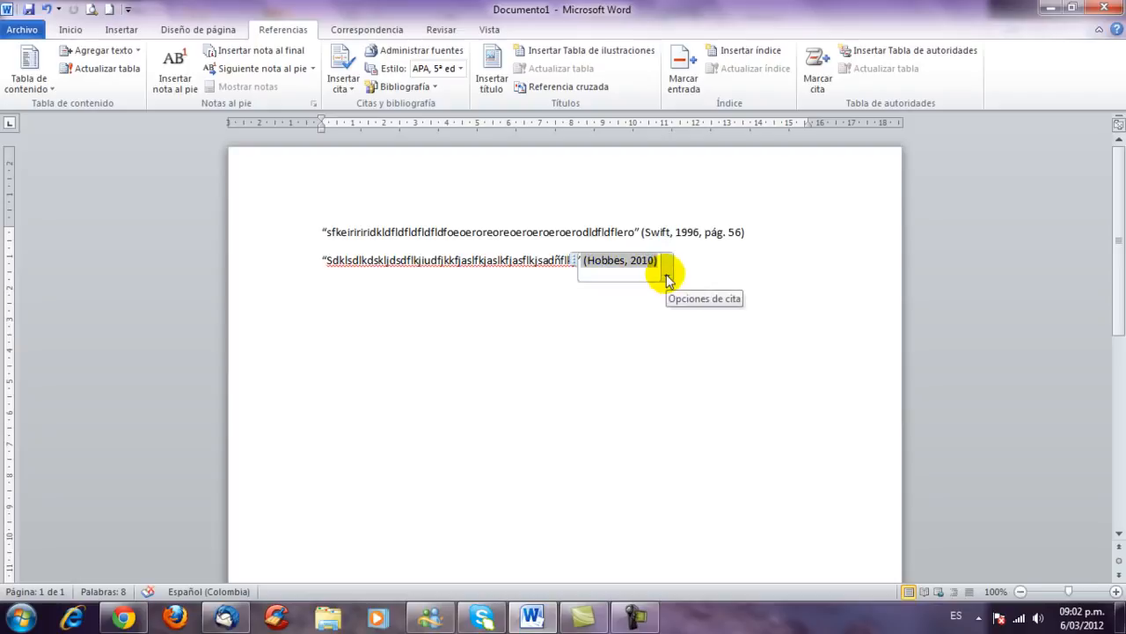
left_click(666, 280)
left_click(531, 292)
type("120")
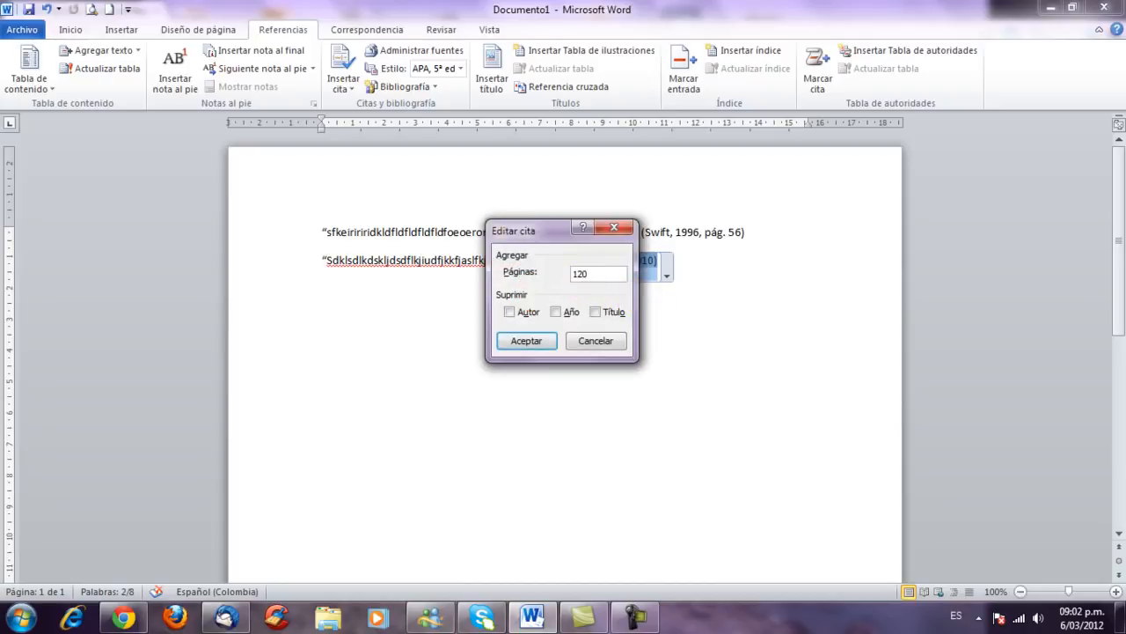
left_click(526, 340)
left_click(552, 401)
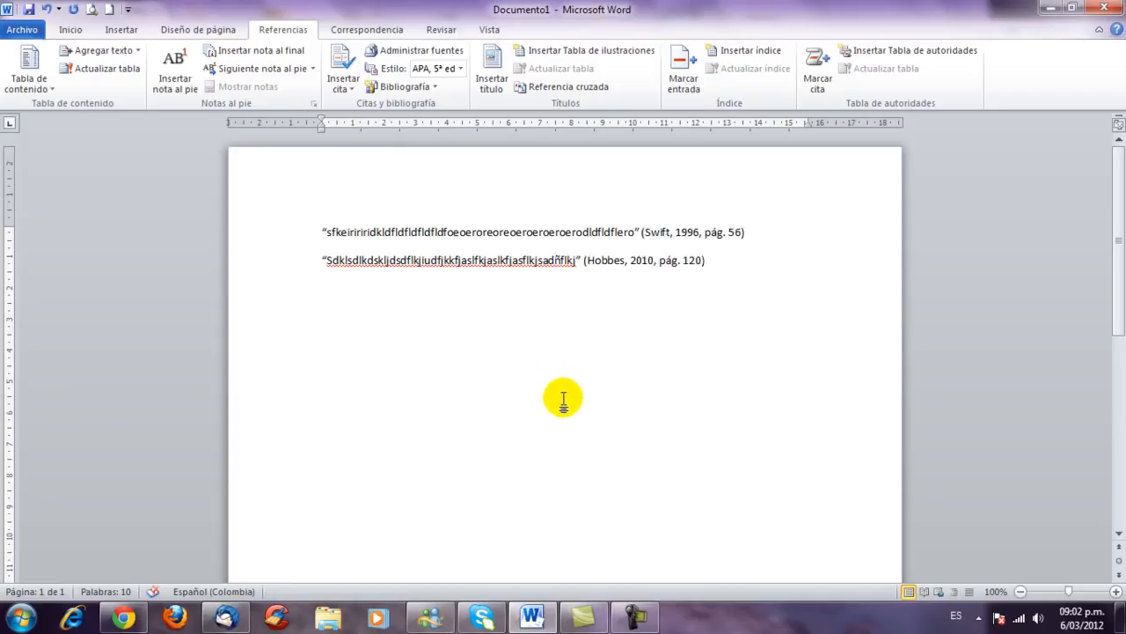
Step: Add blank lines below the Hobbes citation until the text cursor reaches a second page
left_click(727, 271)
key("Return")
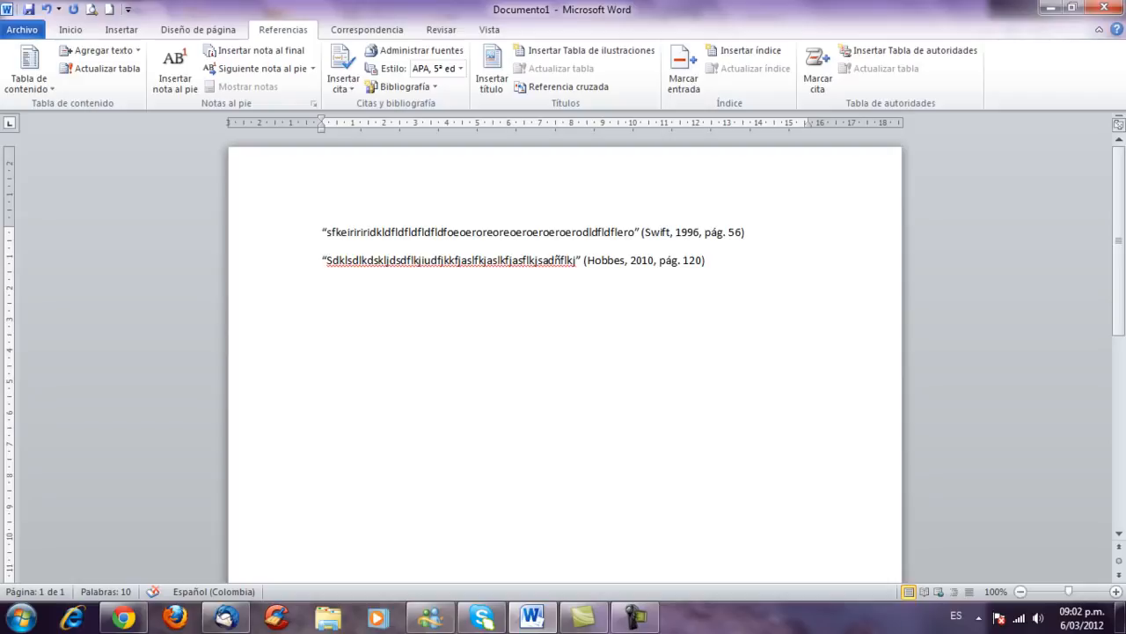
scroll(729, 270, "down", 4)
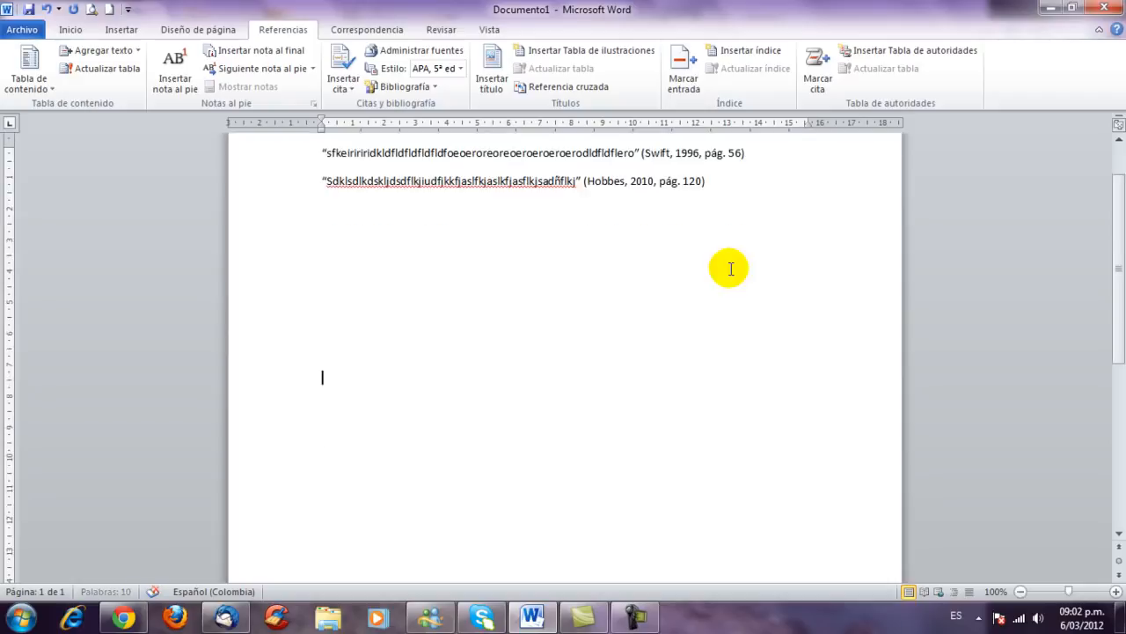
scroll(730, 268, "down", 3)
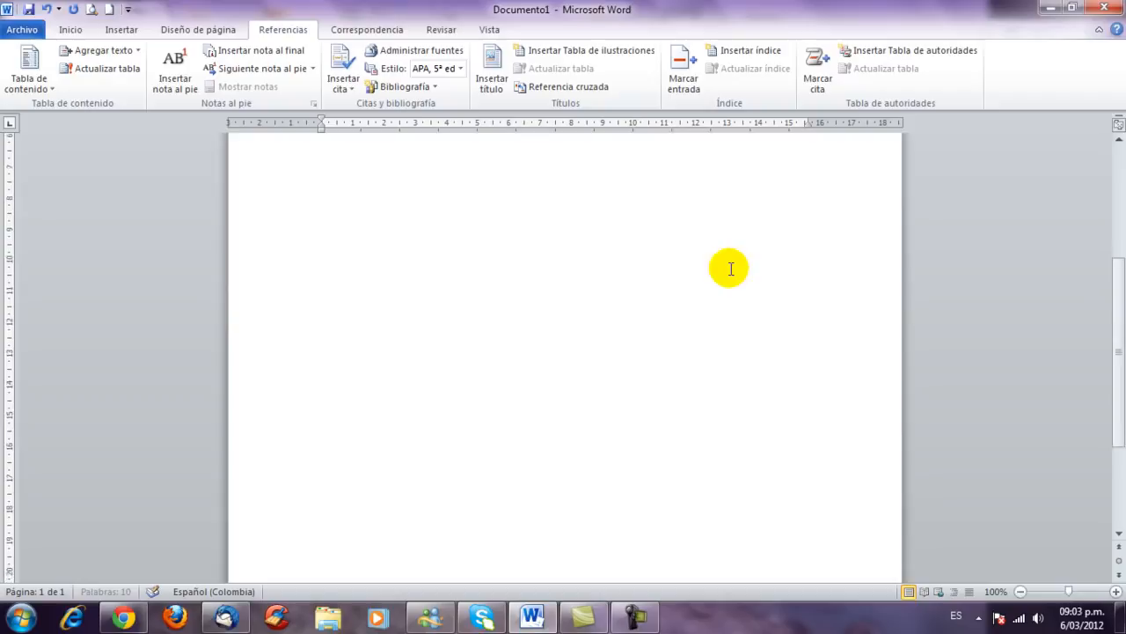
scroll(729, 268, "down", 2)
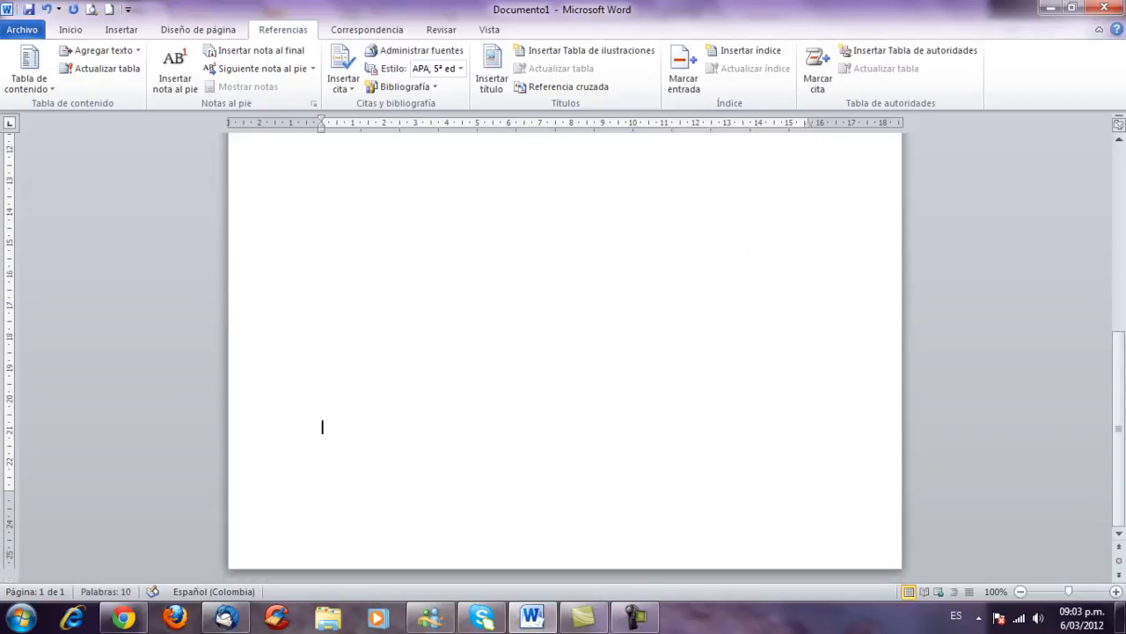
scroll(729, 274, "down", 2)
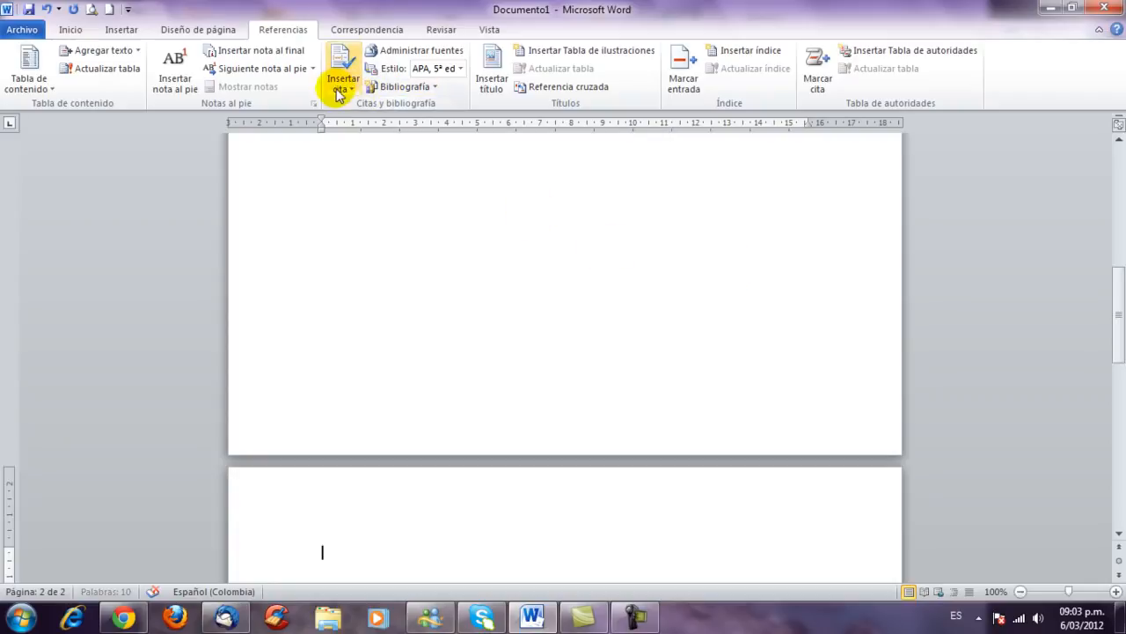
Step: Insert the built-in Bibliografía with its heading on the second page
left_click(352, 94)
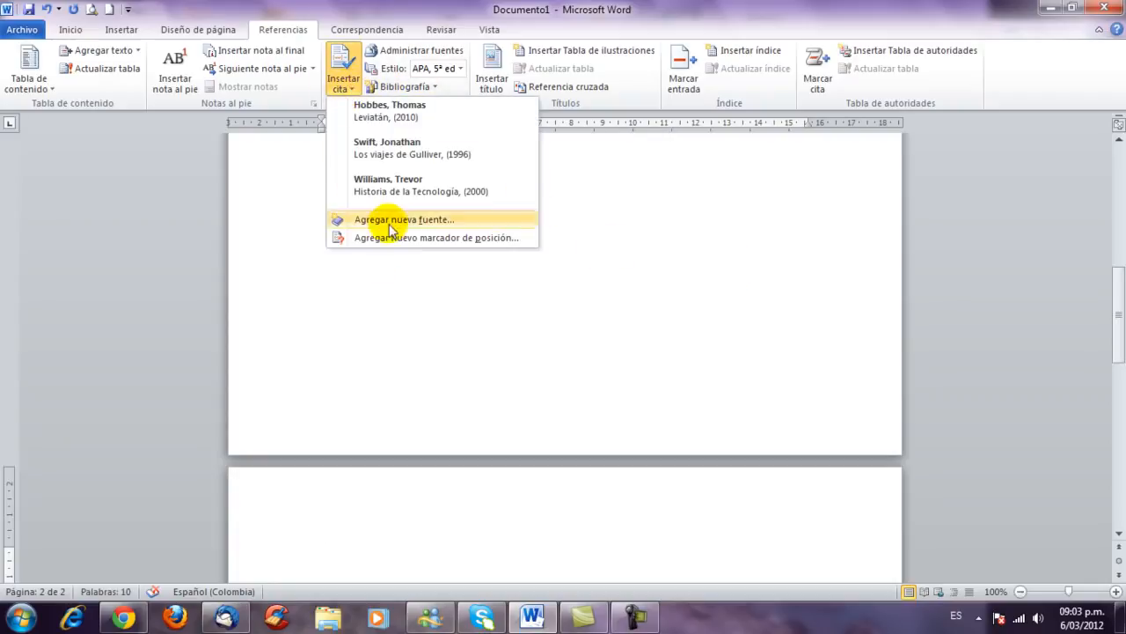
left_click(658, 220)
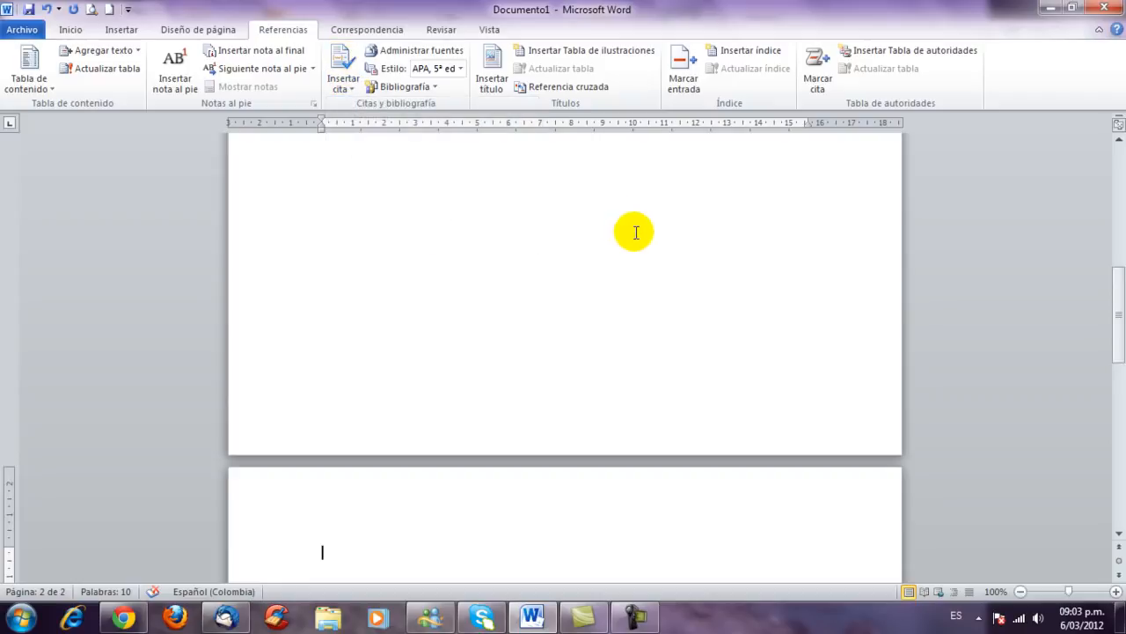
left_click(436, 88)
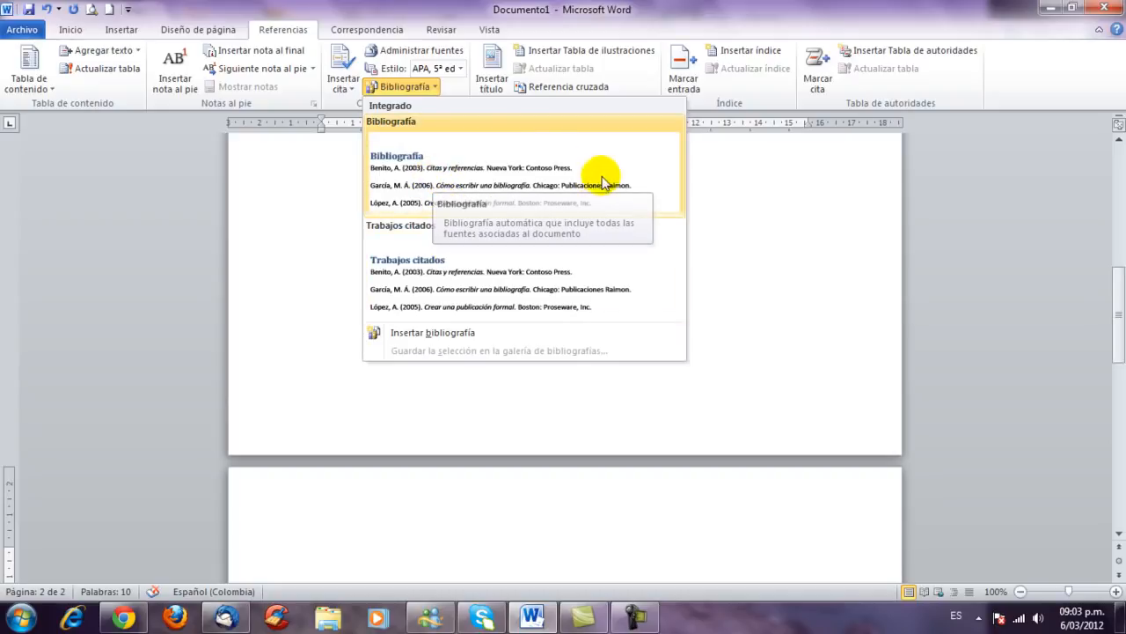
left_click(490, 181)
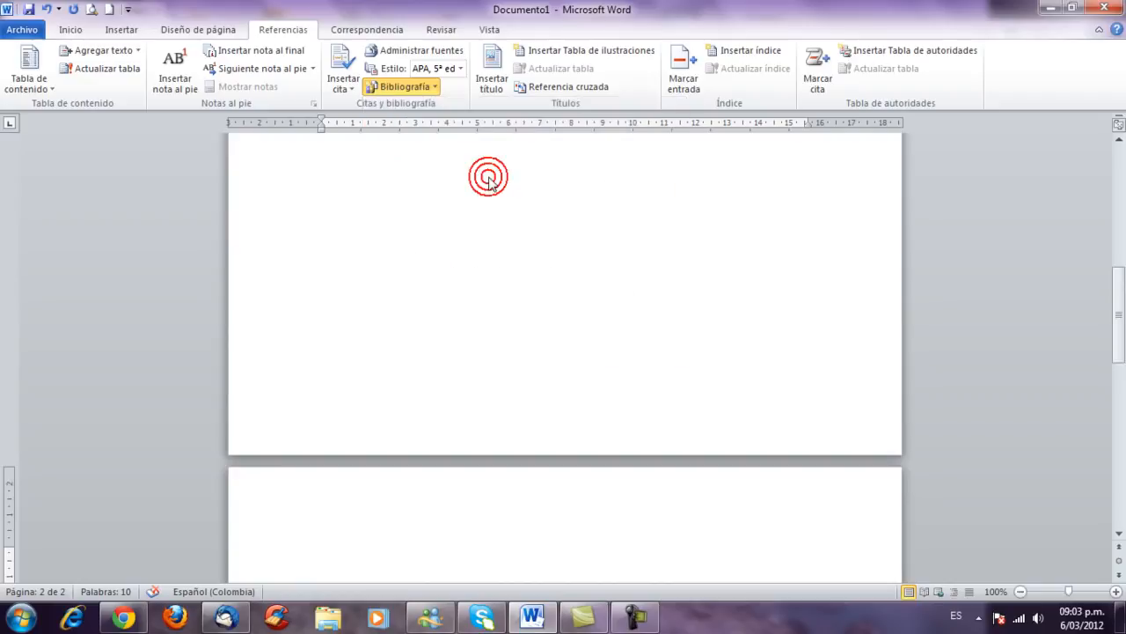
scroll(563, 422, "up", 3)
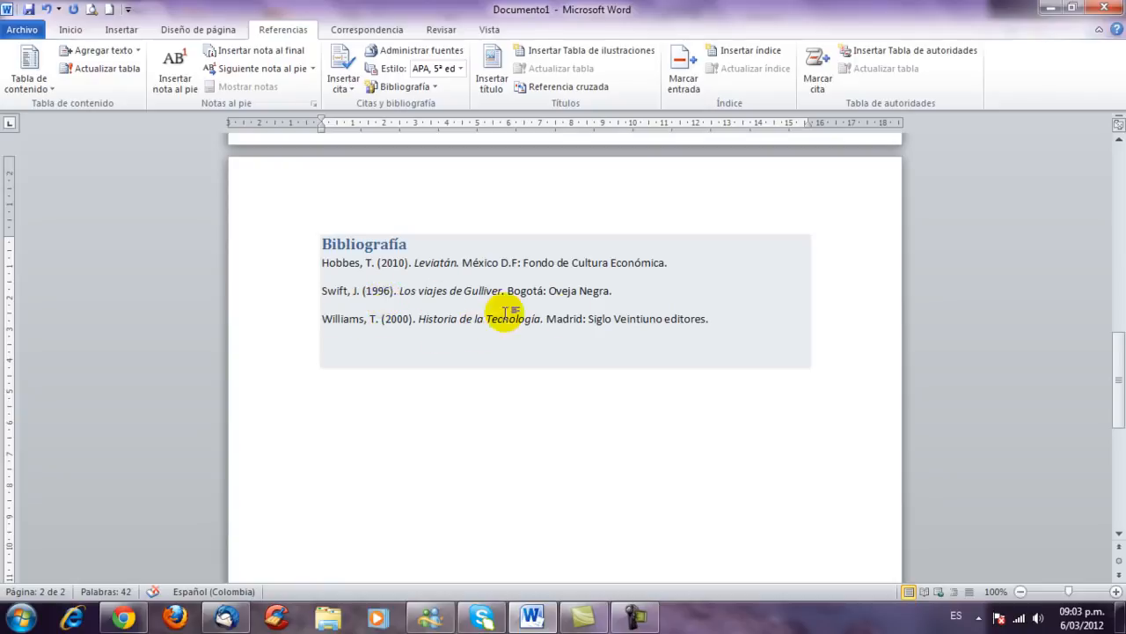
Step: Start a new book source from the empty line below the bibliography and enter the author's full name
left_click(713, 321)
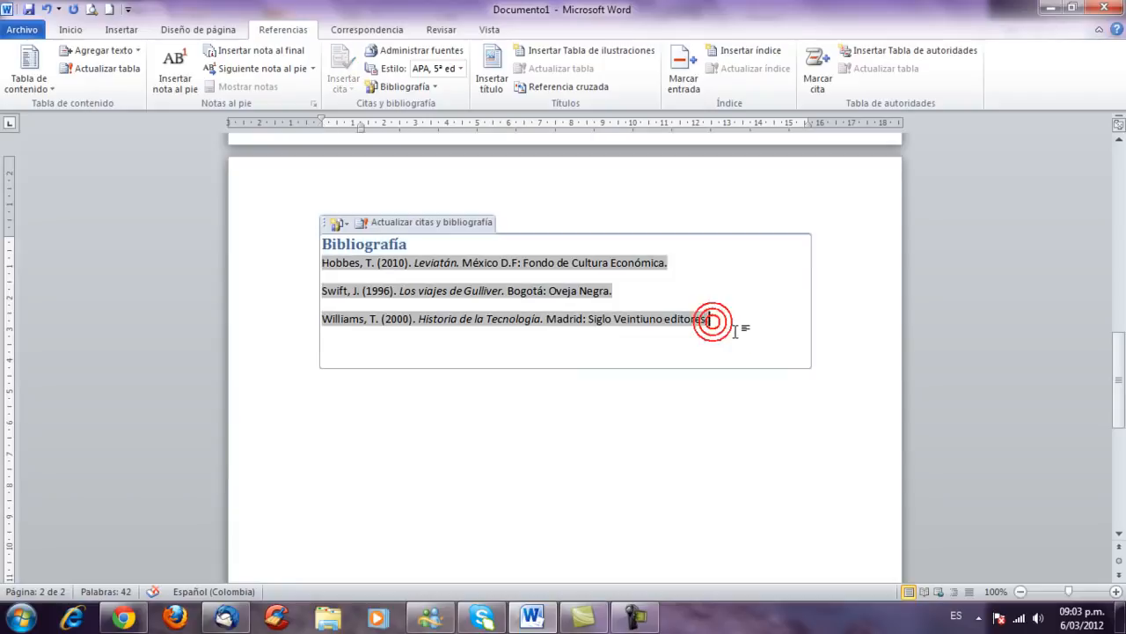
left_click(558, 469)
left_click(348, 88)
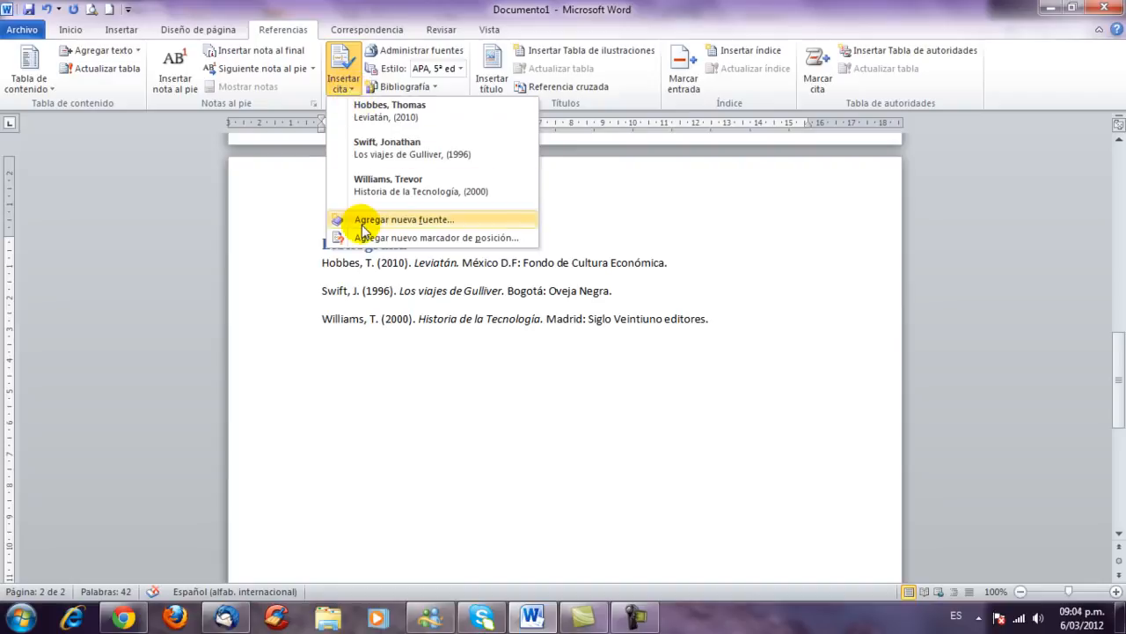
left_click(431, 356)
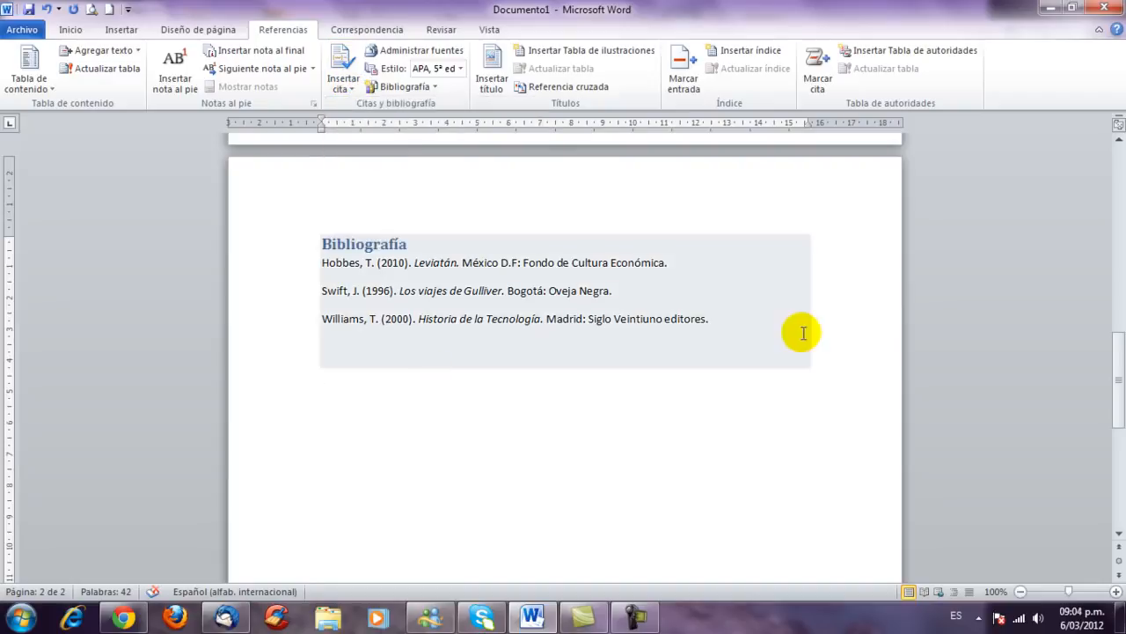
left_click(341, 77)
left_click(362, 222)
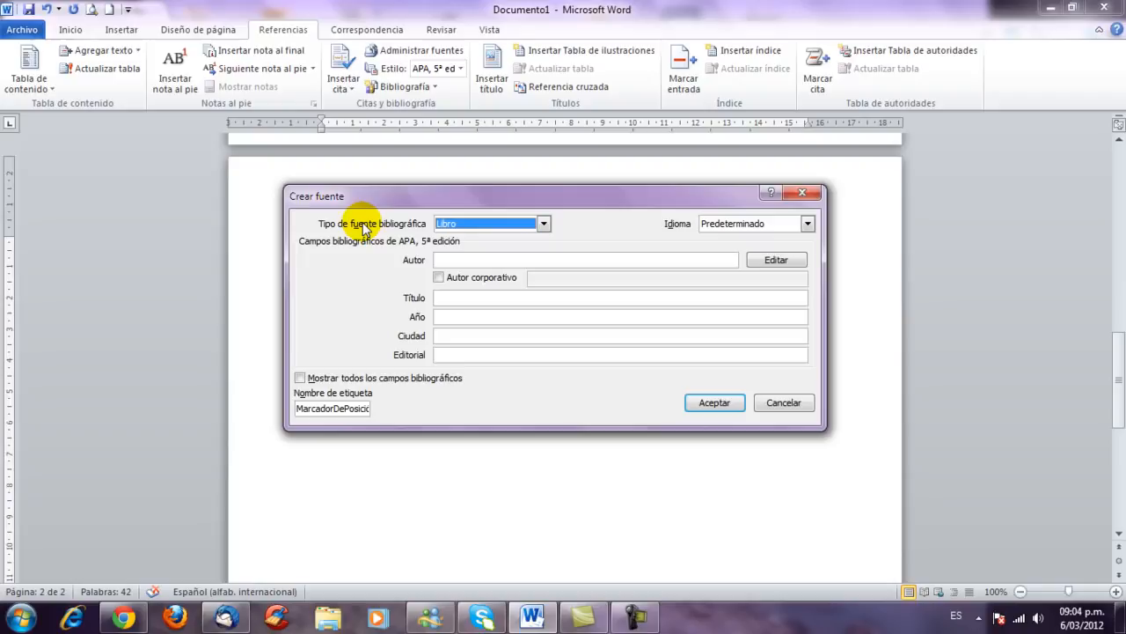
left_click(447, 259)
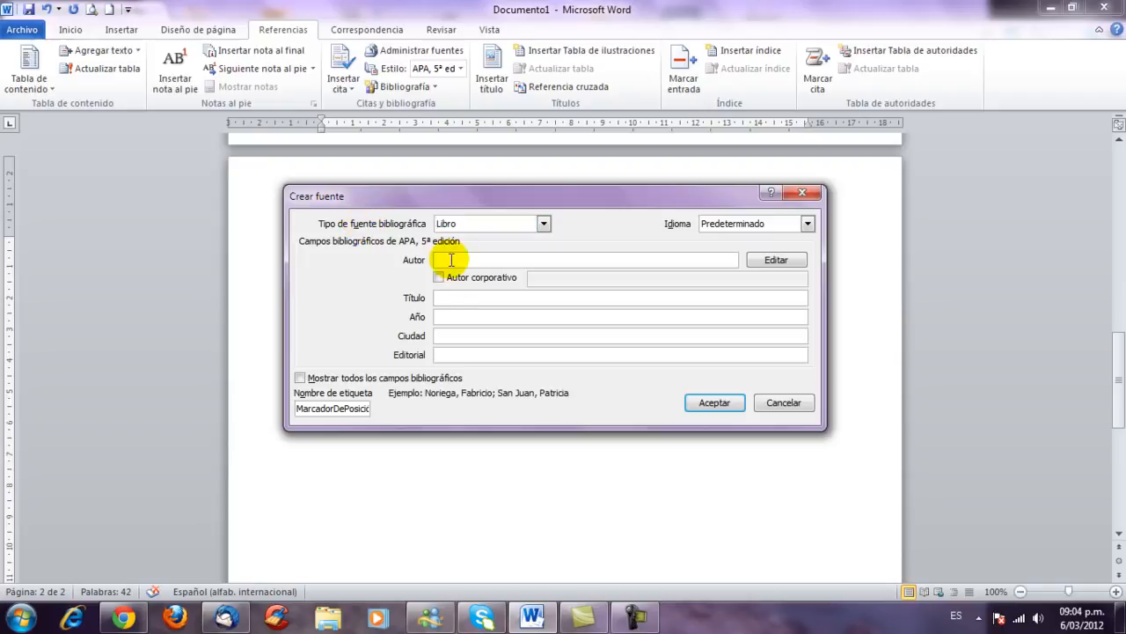
type("Augusto Hernande")
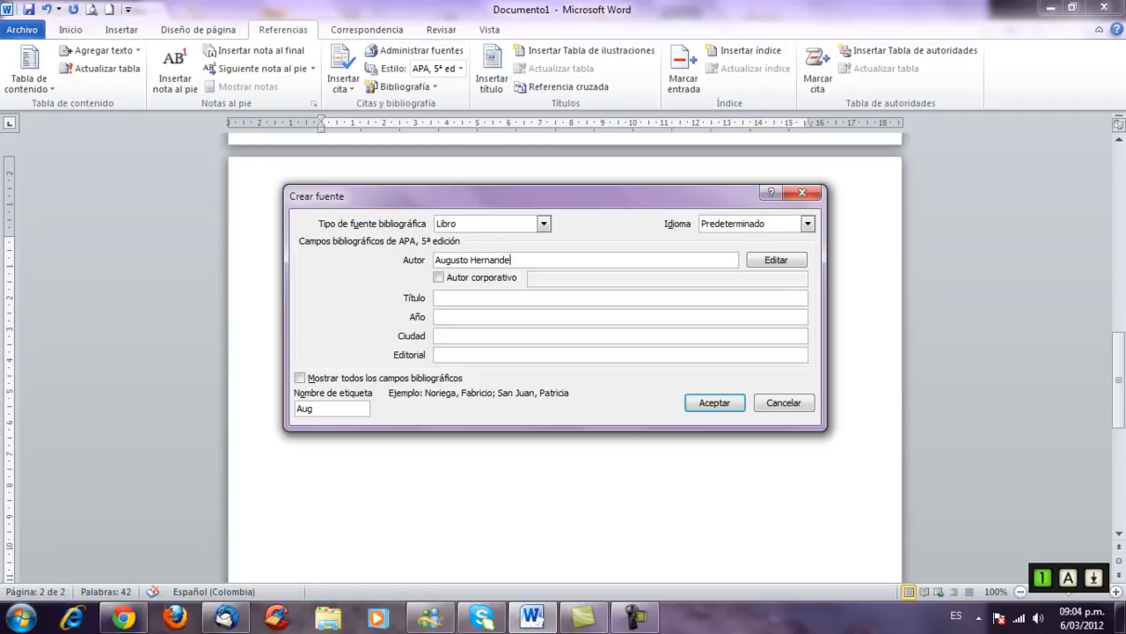
key("Tab")
key("Tab")
key("Tab")
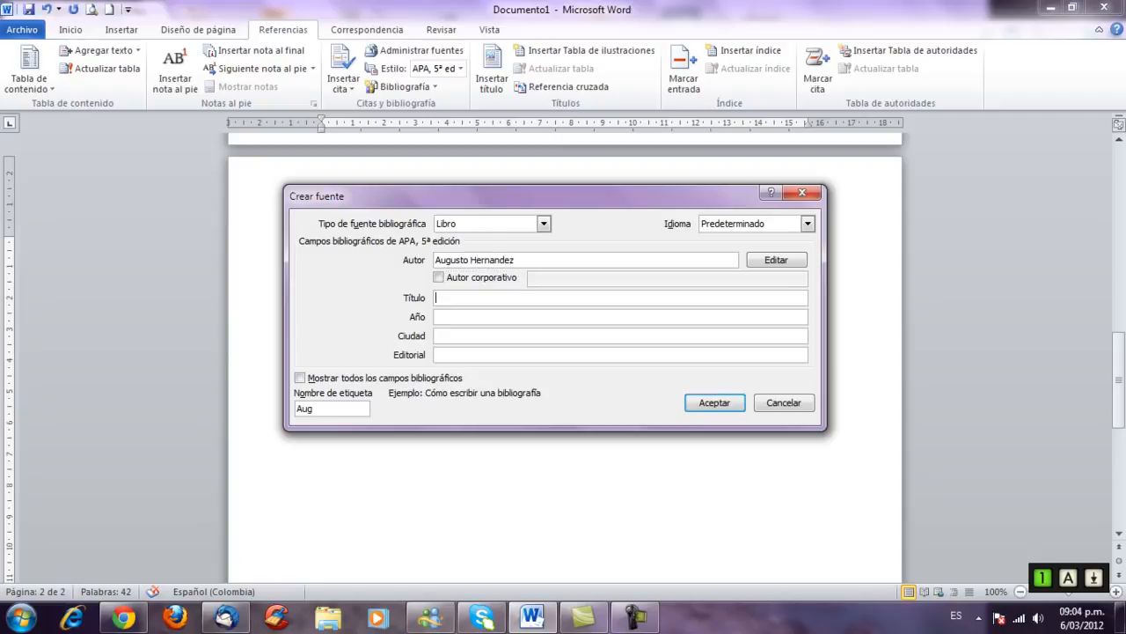
Step: Fill in the title Las ideas politicas en la historia, year 2008, city Bogotá and publisher Universidad Externado de Colombia
type("Las ideas politicas en la historia")
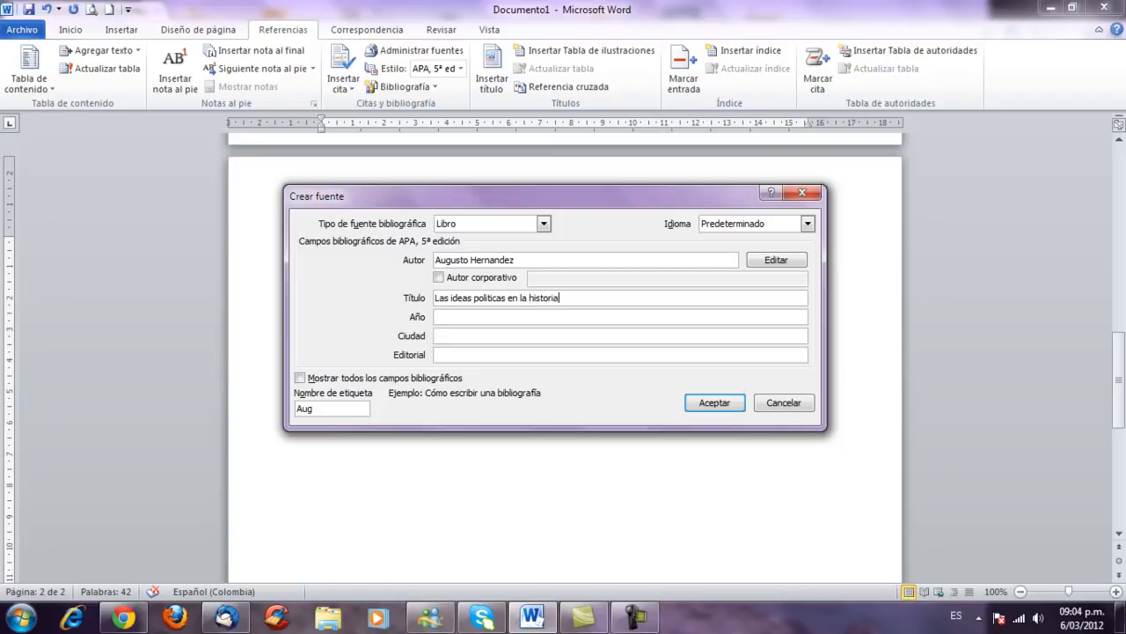
key("Tab")
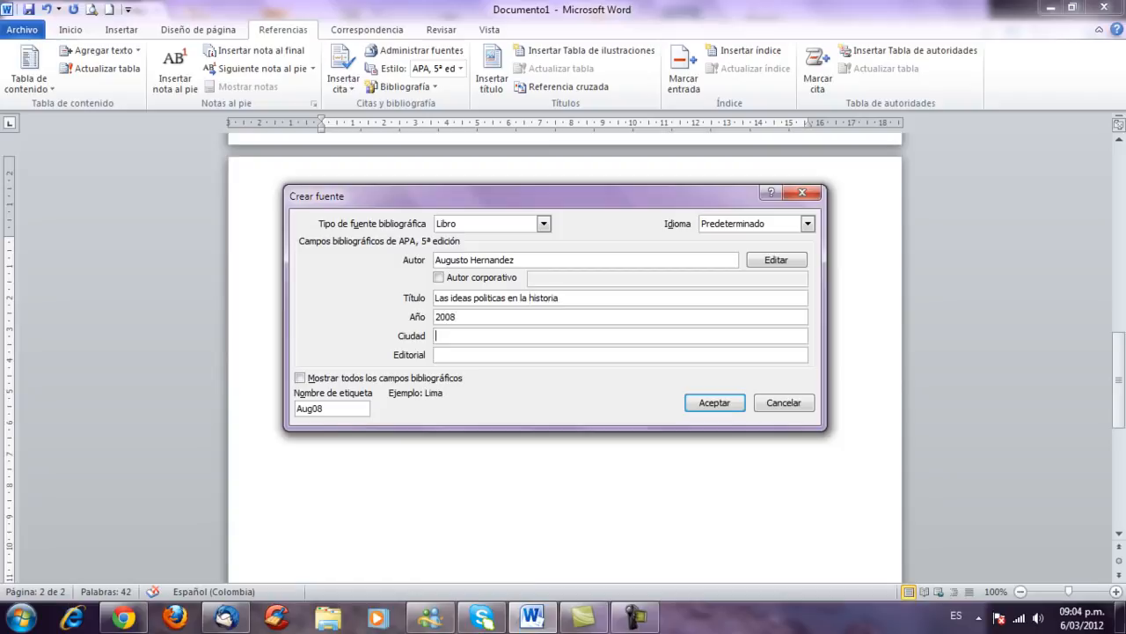
type("Bogotá")
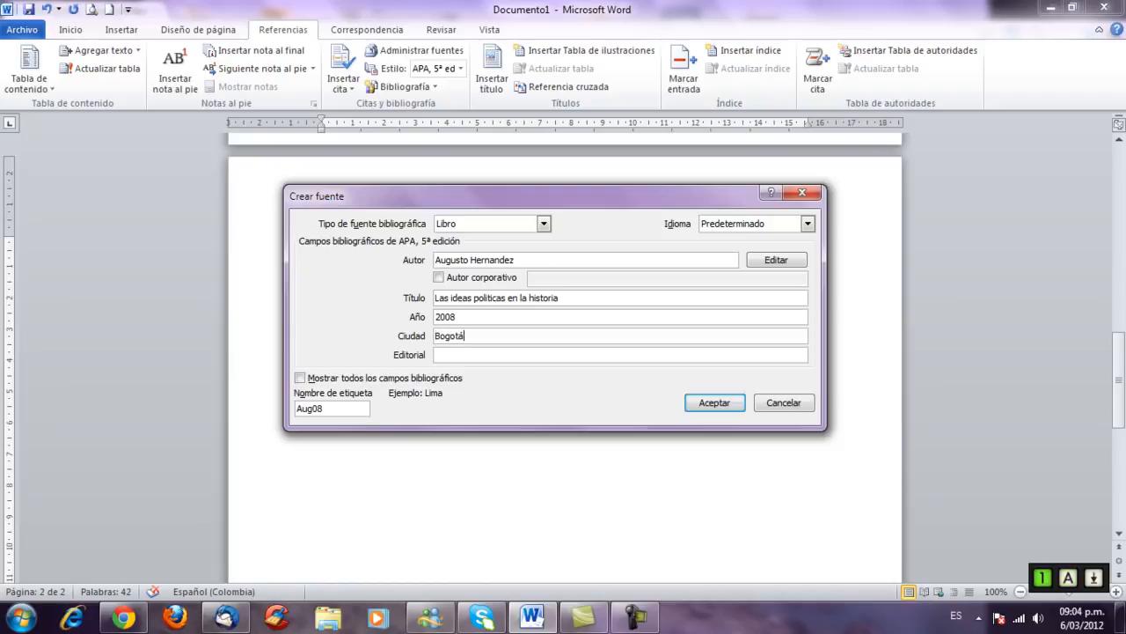
key("Tab")
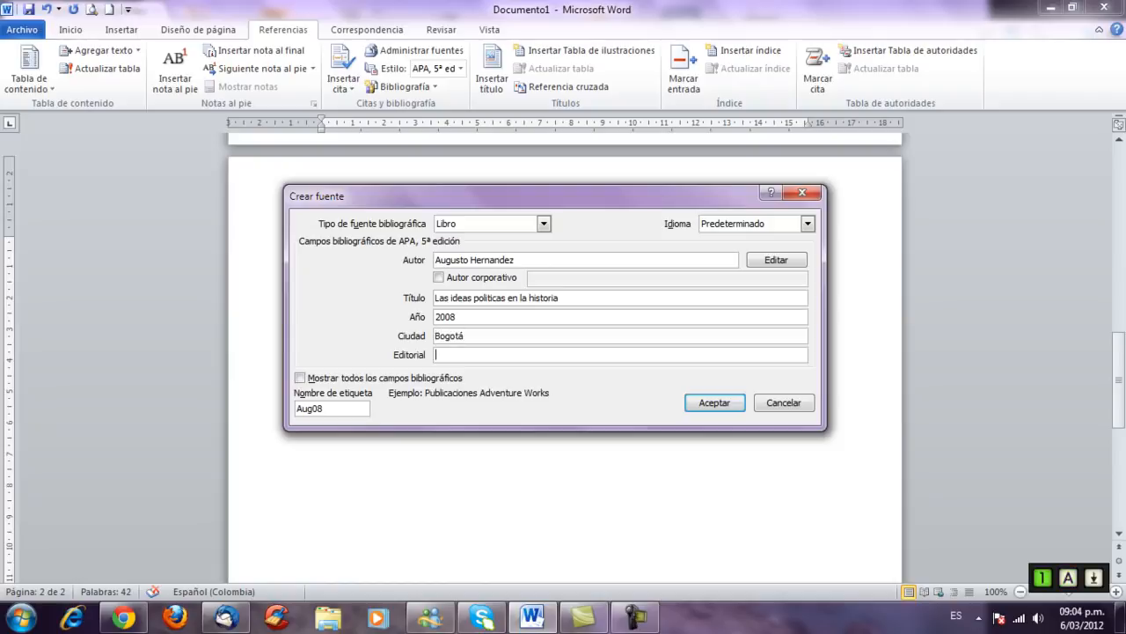
type("Un")
type("iversidad Externado de C")
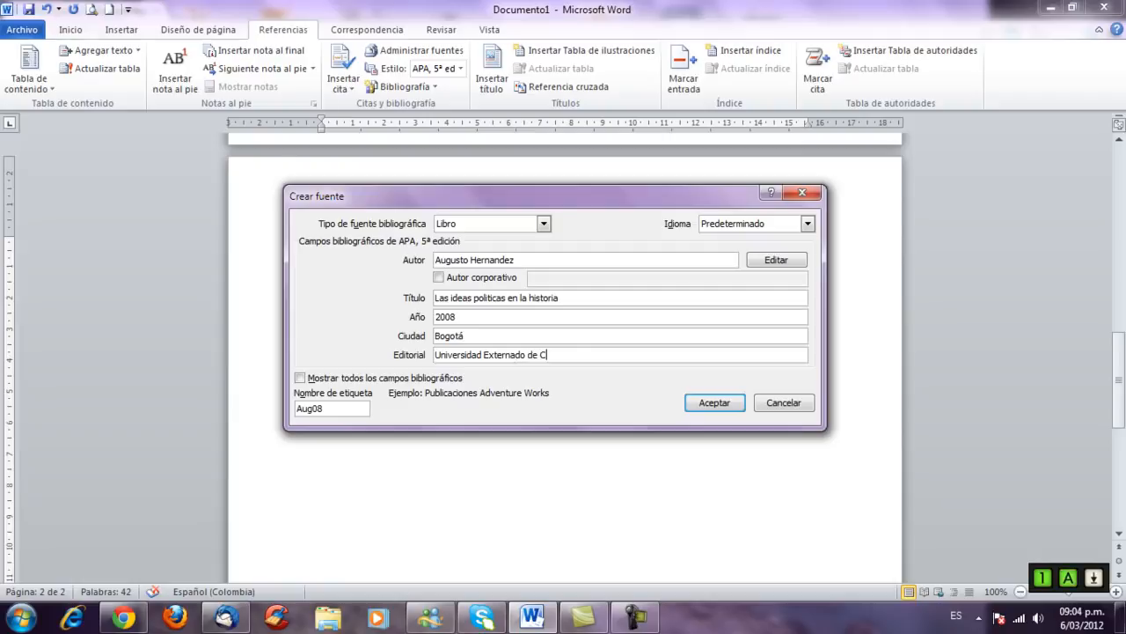
type("olombia")
Step: Save the Las ideas politicas en la historia source and delete the citation it inserts below the bibliography
left_click(713, 403)
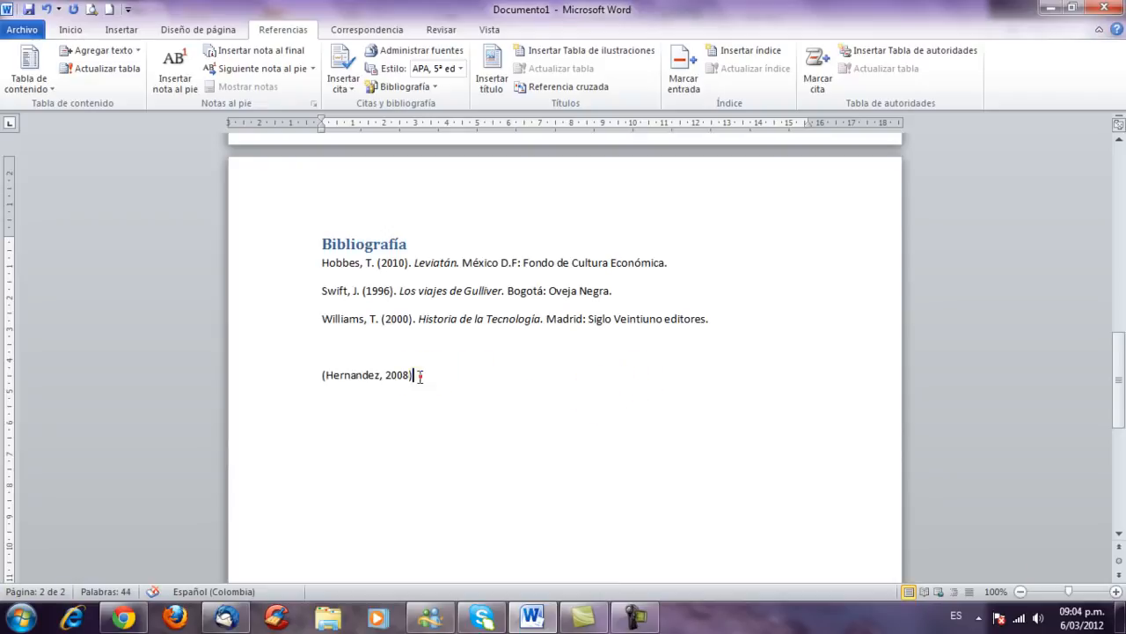
left_click(322, 379)
left_click(322, 378)
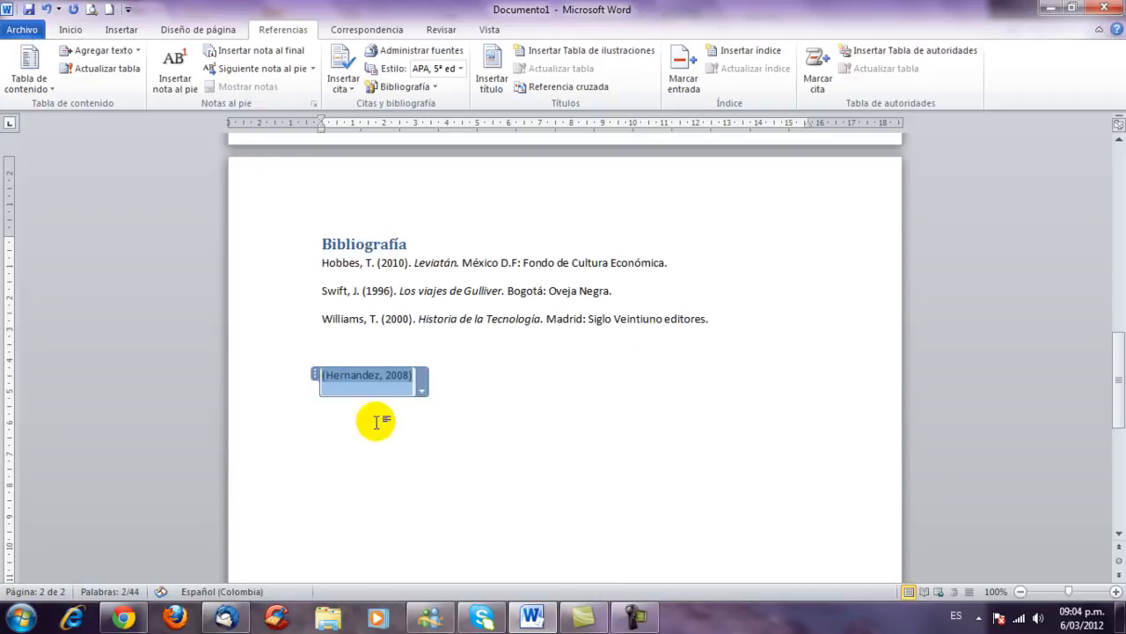
key("Delete")
Step: Update the bibliography on the second page to include the newly created Las ideas politicas en la historia source
left_click(408, 321)
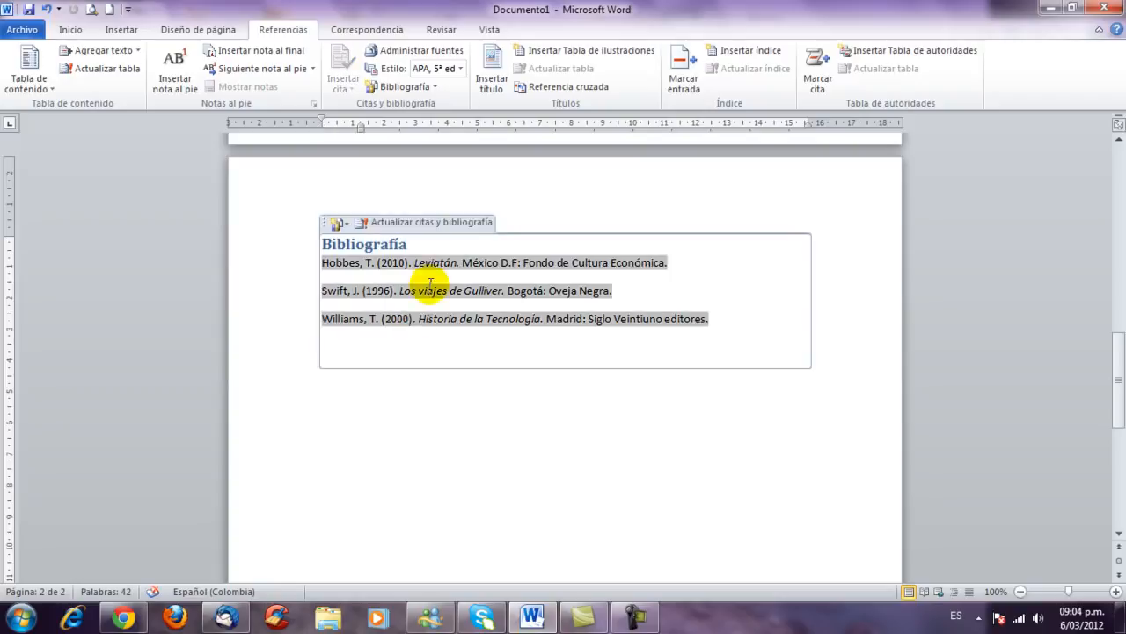
left_click(416, 223)
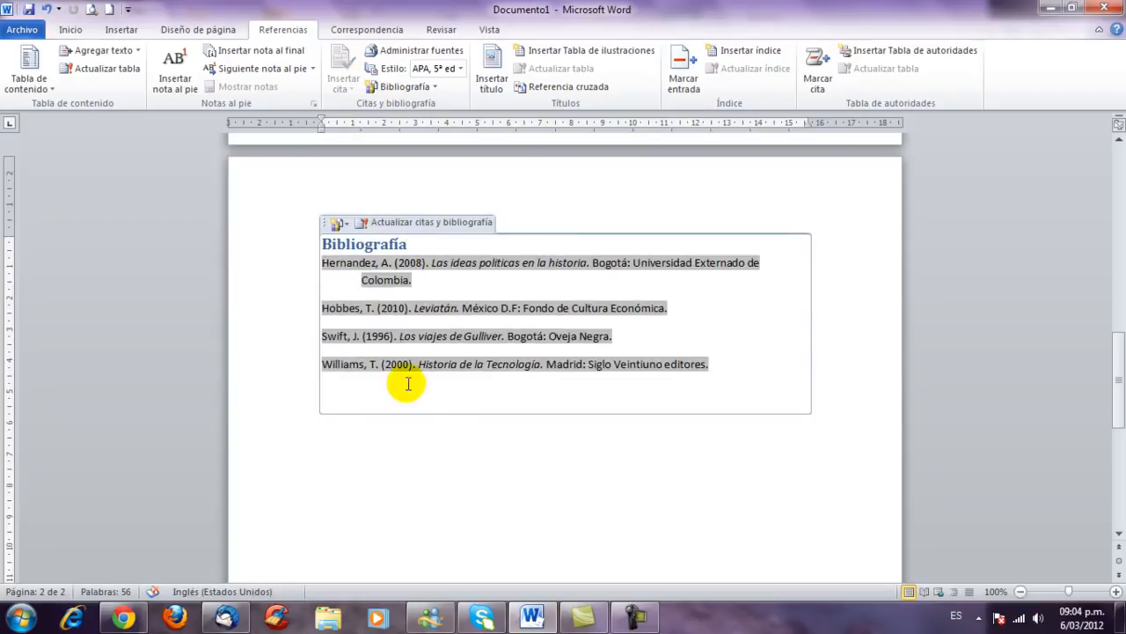
left_click(402, 382)
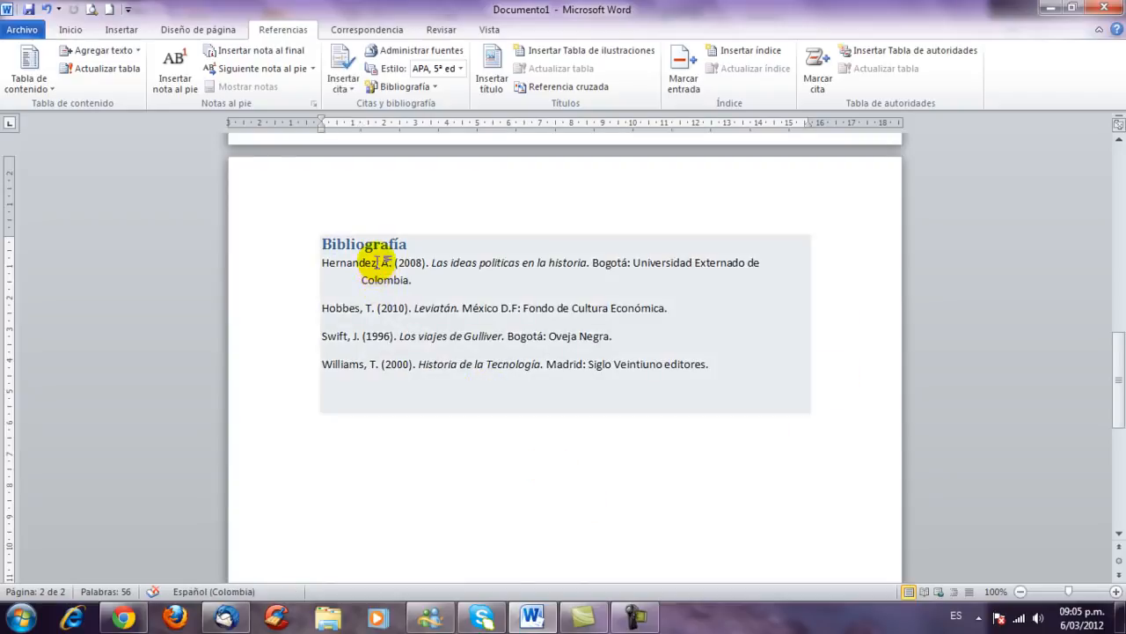
left_click(343, 84)
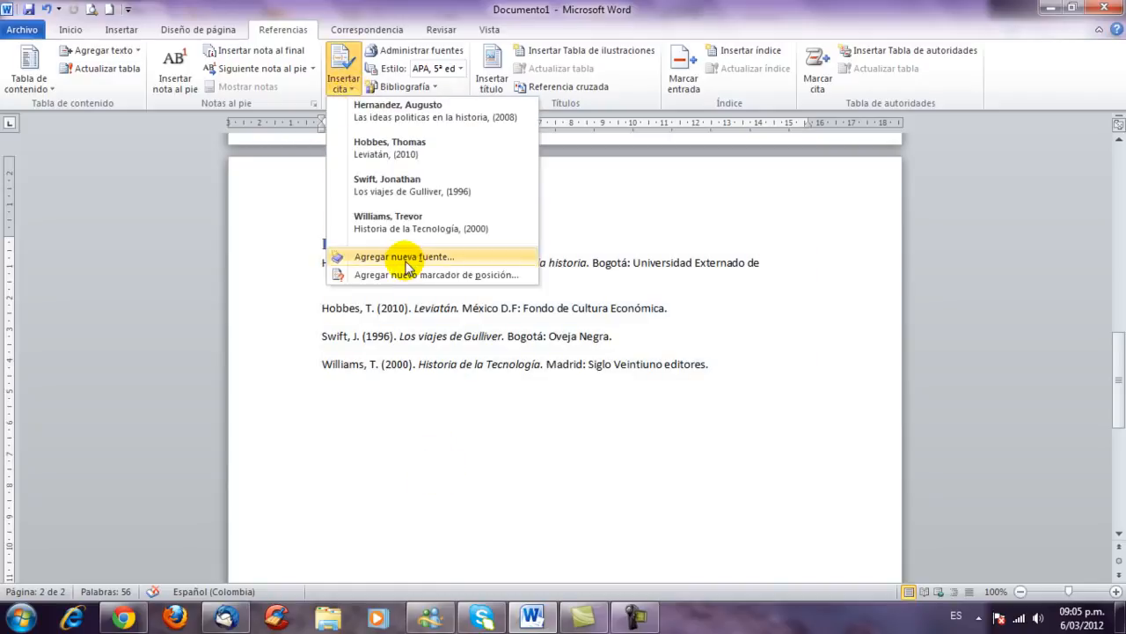
left_click(428, 445)
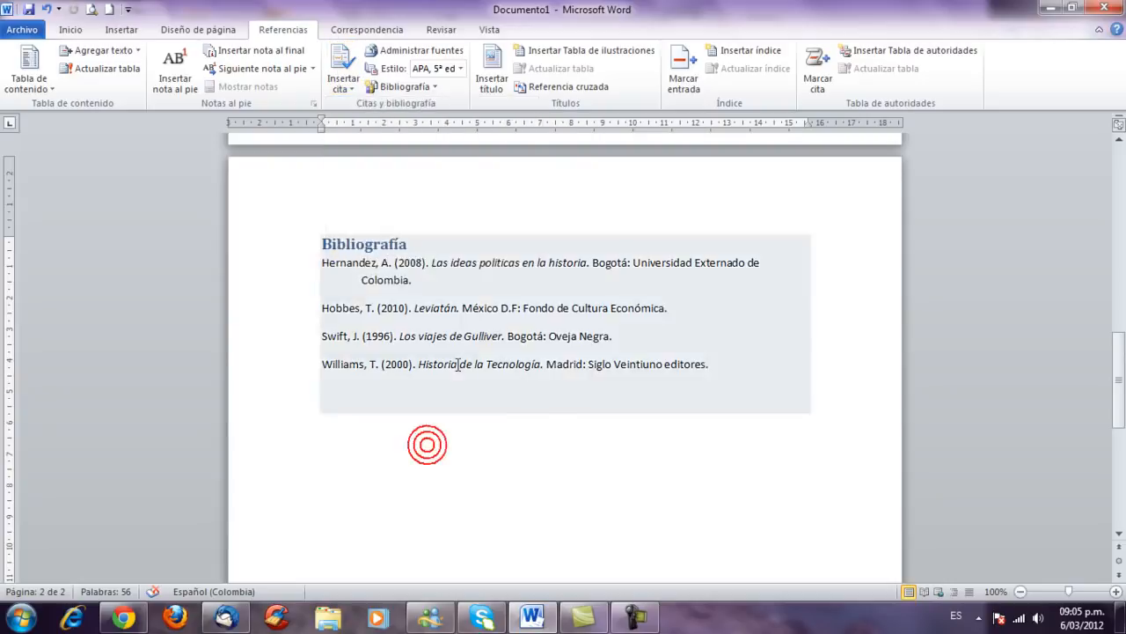
Step: Insert a citation of Las ideas politicas en la historia on a new line below the second quotation on the first page
scroll(455, 360, "up", 8)
scroll(457, 361, "up", 5)
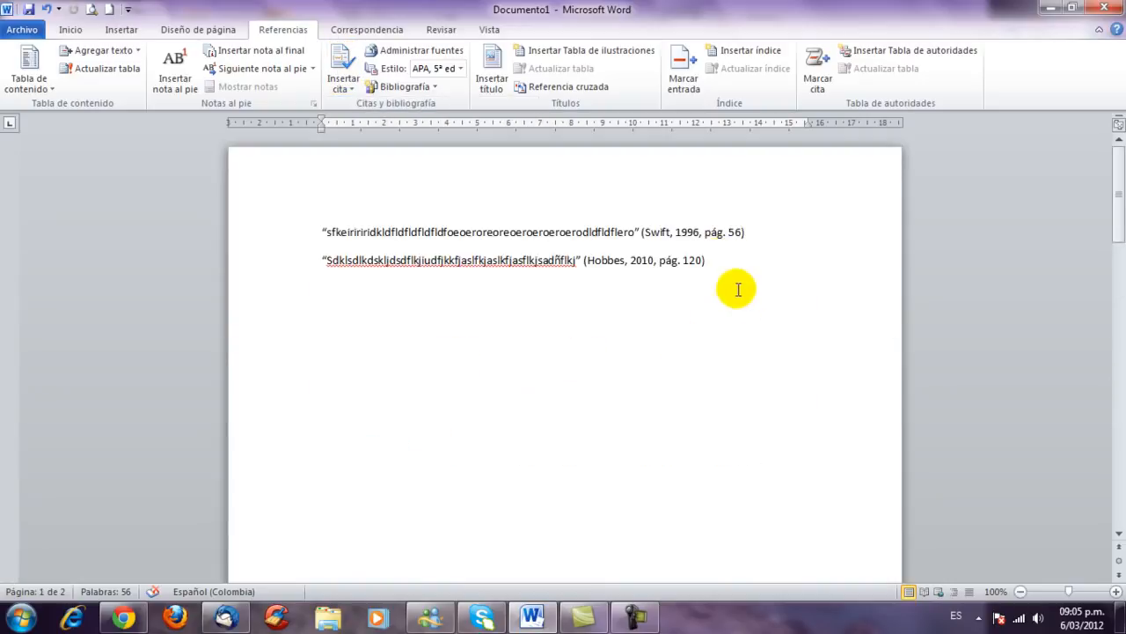
left_click(721, 259)
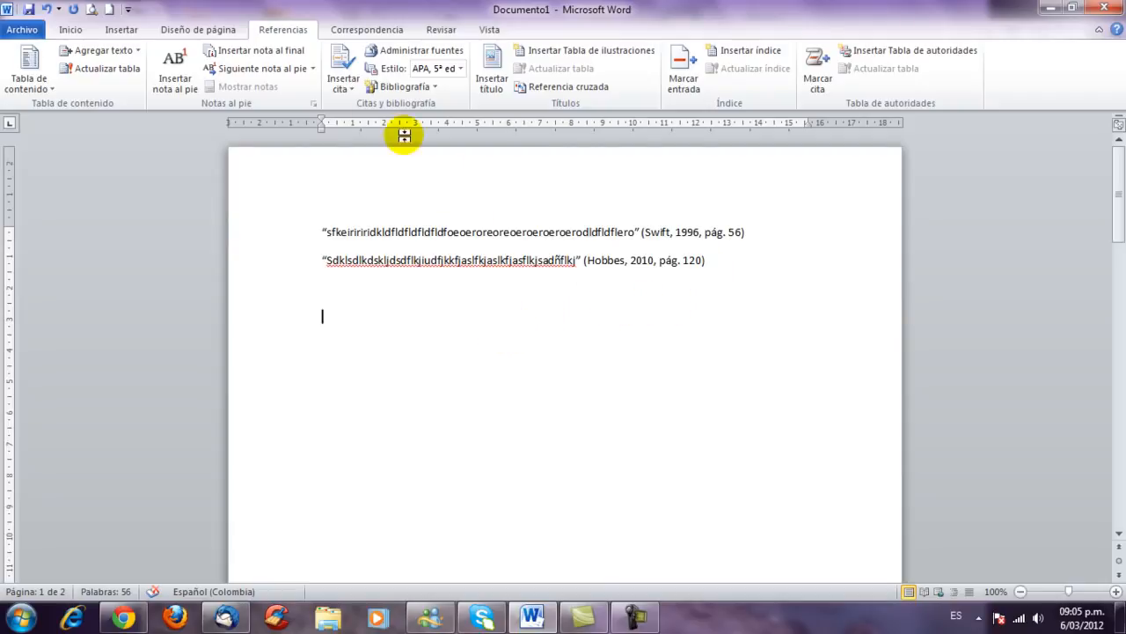
left_click(347, 87)
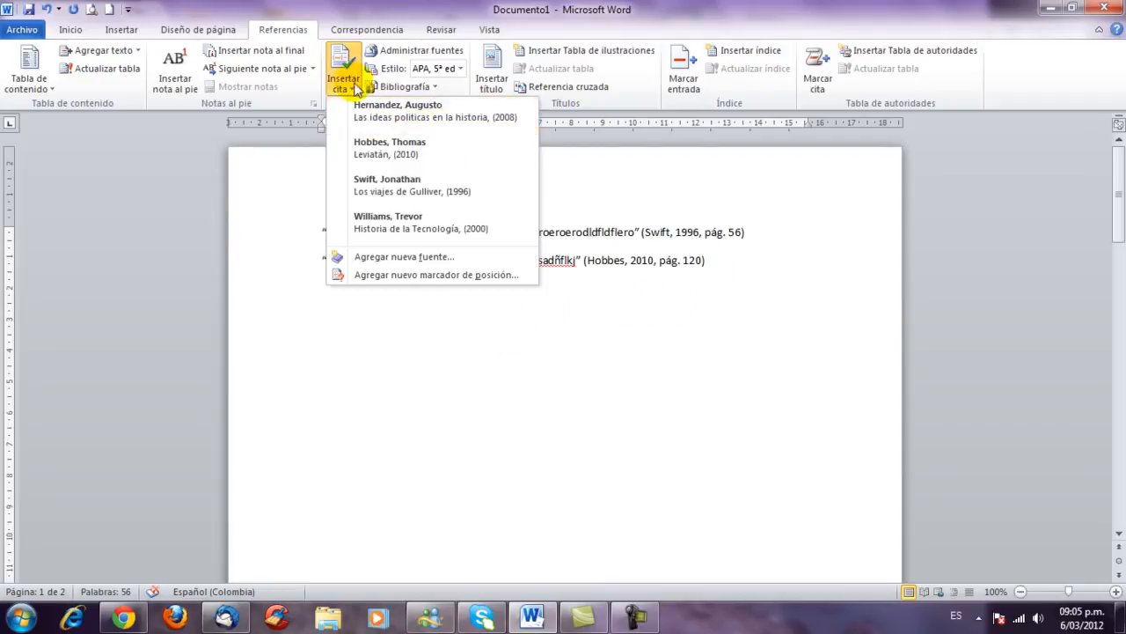
left_click(370, 335)
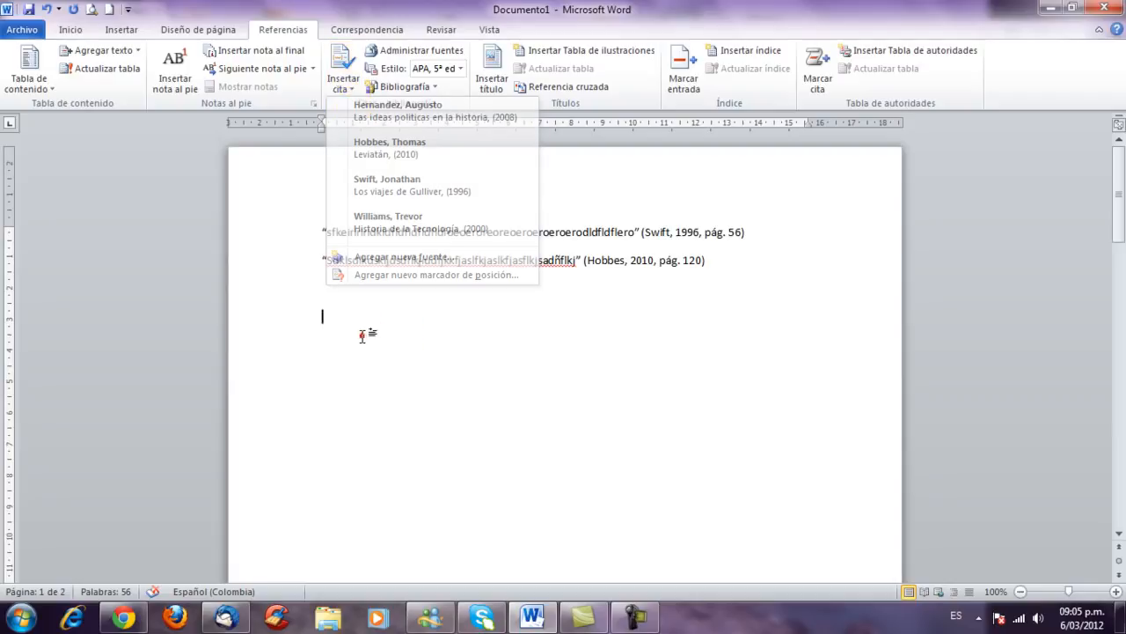
left_click(357, 92)
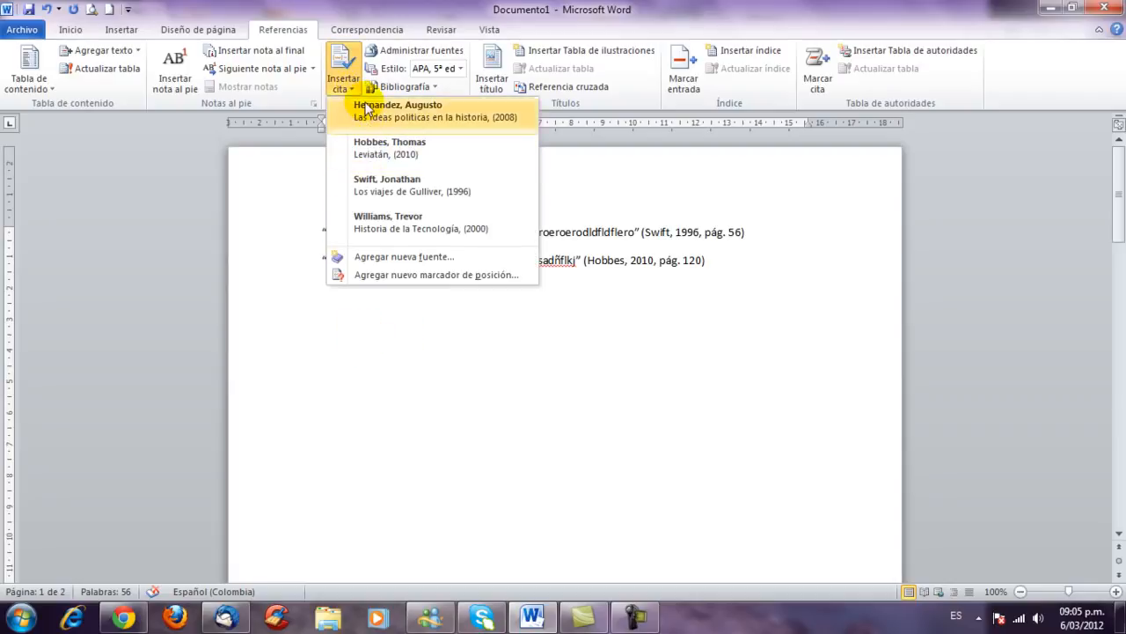
left_click(364, 106)
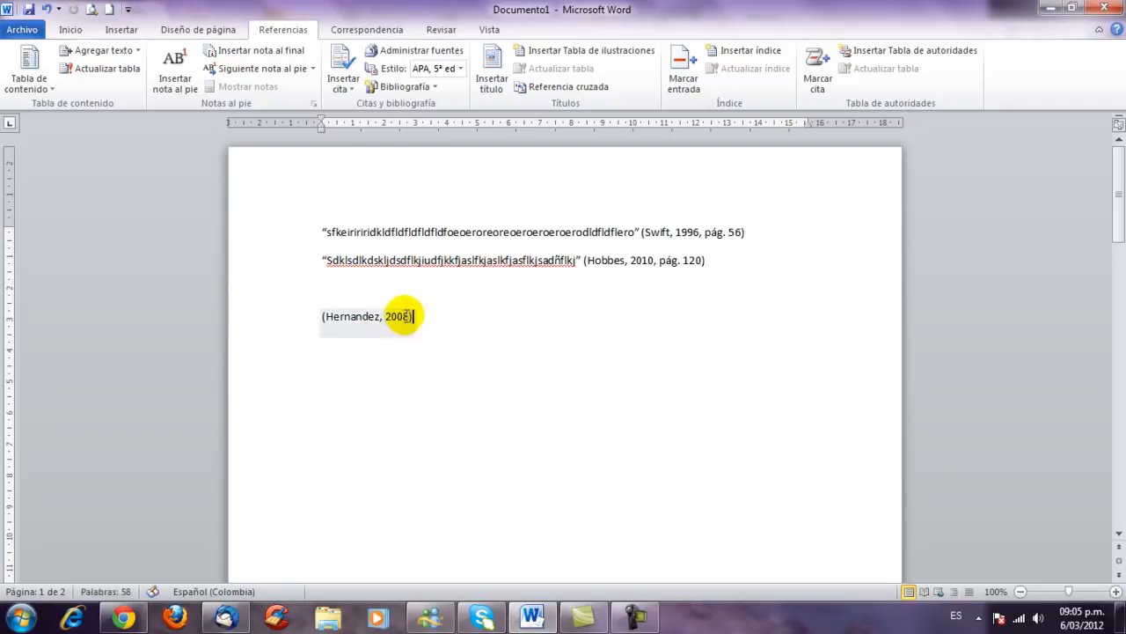
Step: Add page number 45 to the Las ideas politicas en la historia citation and place the cursor on an empty line below it
left_click(412, 325)
left_click(383, 326)
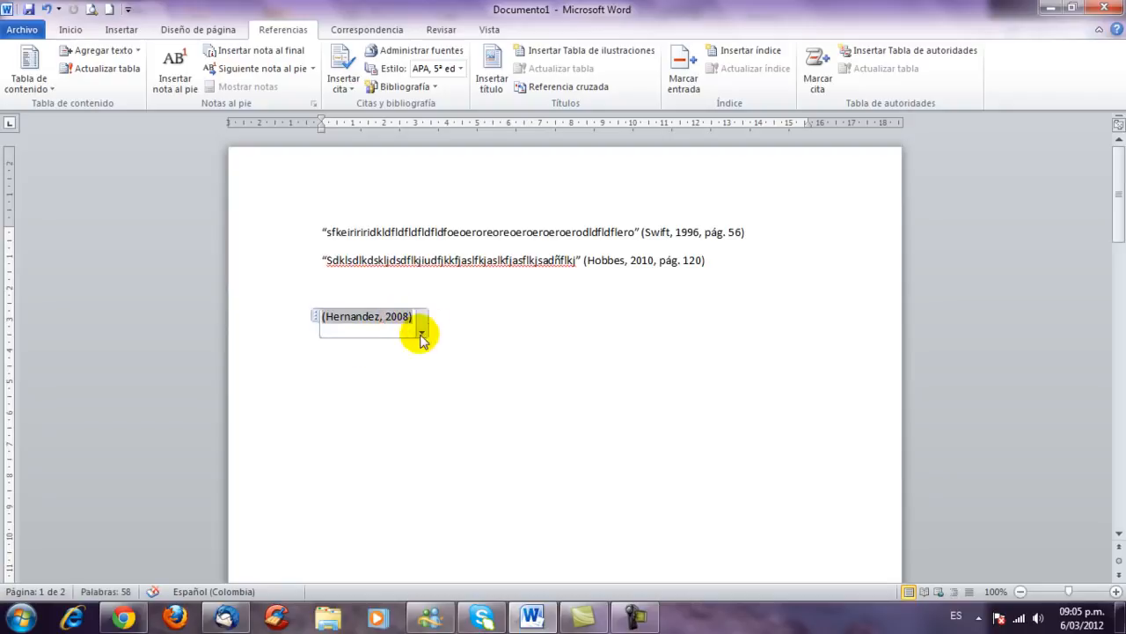
left_click(423, 331)
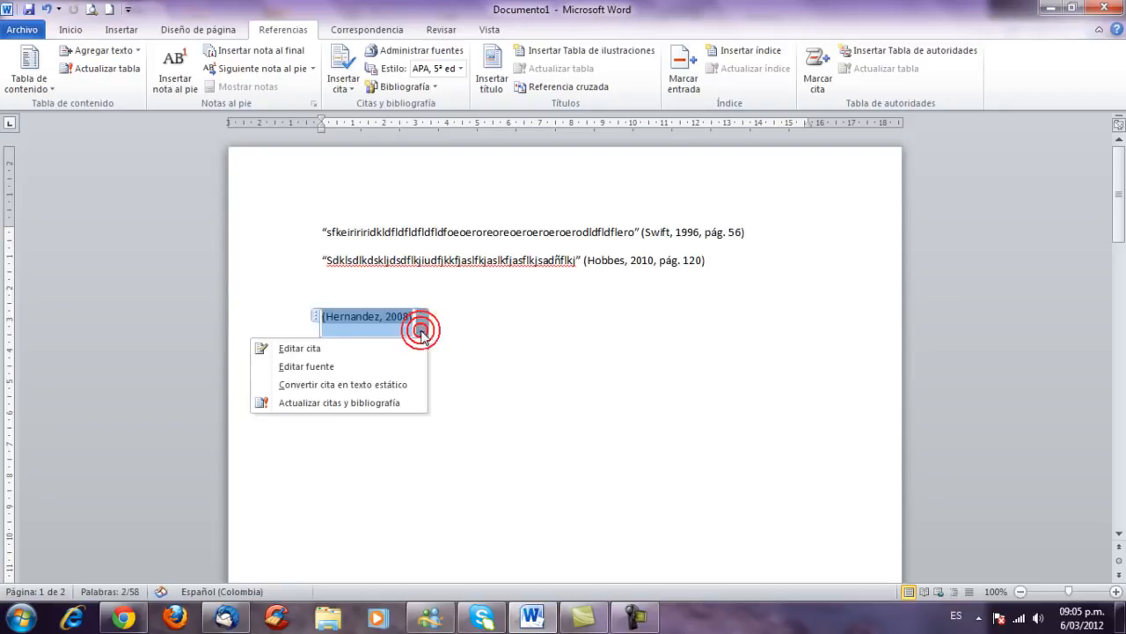
left_click(334, 350)
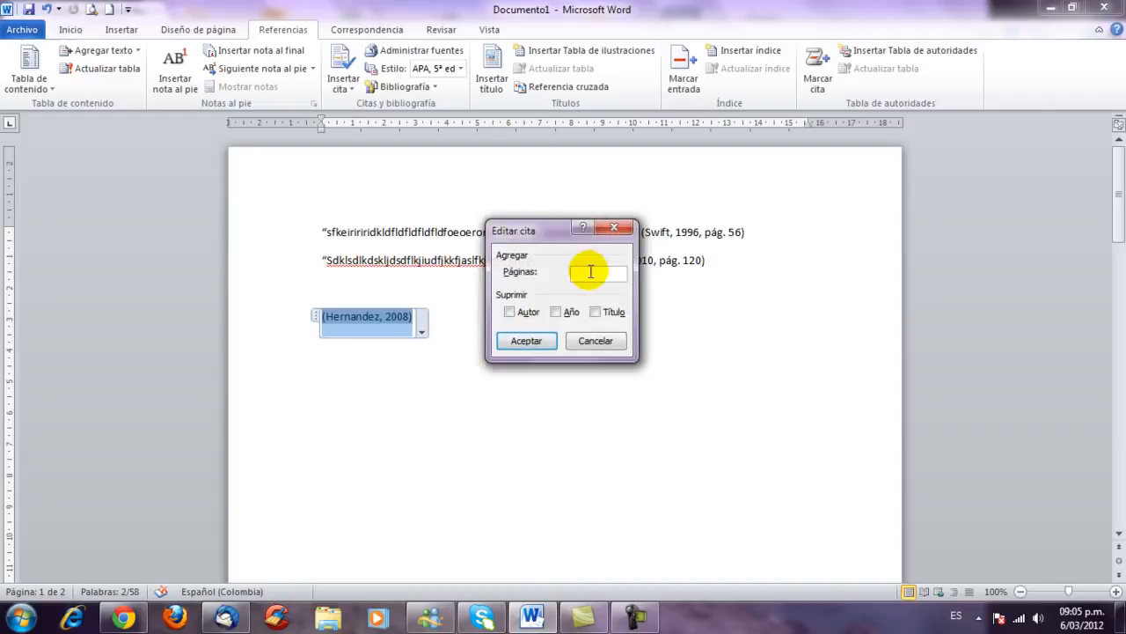
type("45")
left_click(523, 342)
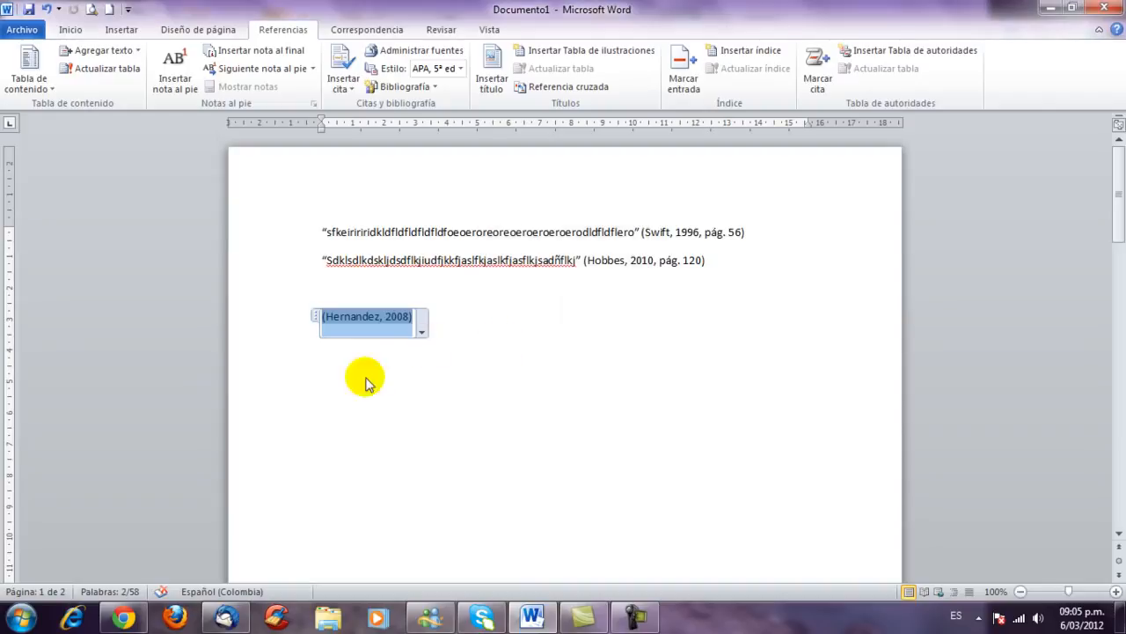
left_click(335, 409)
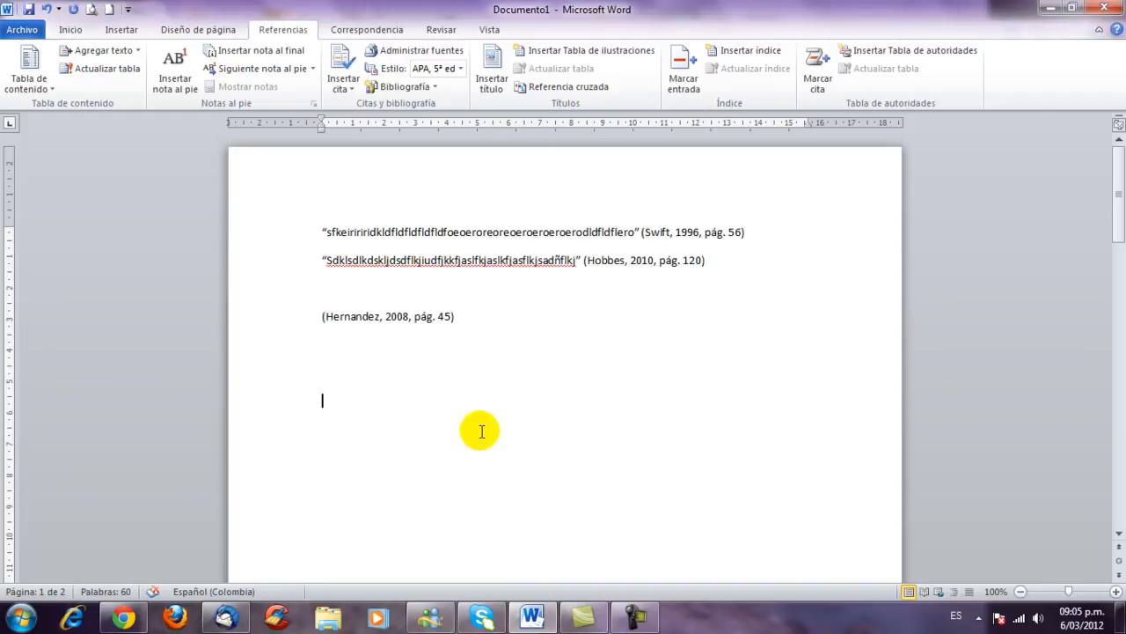